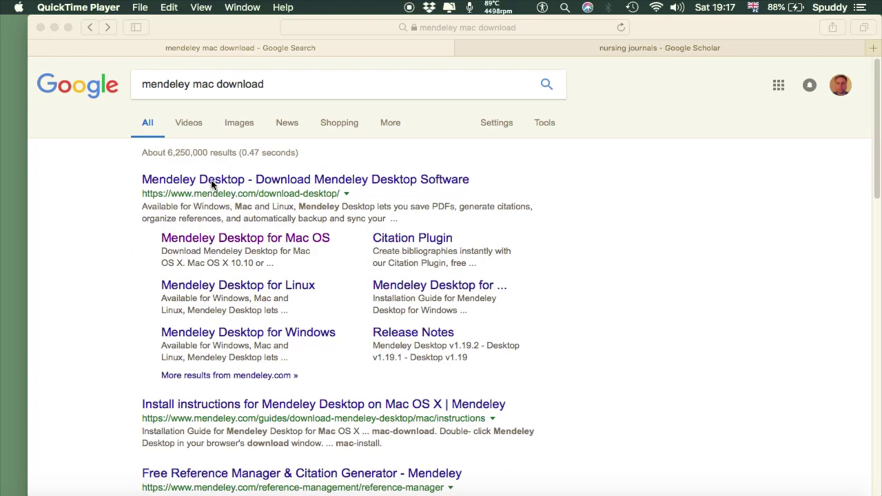
Step: Open the Mendeley Desktop for Mac OS download page from the Google search results
left_click(224, 241)
left_click(224, 241)
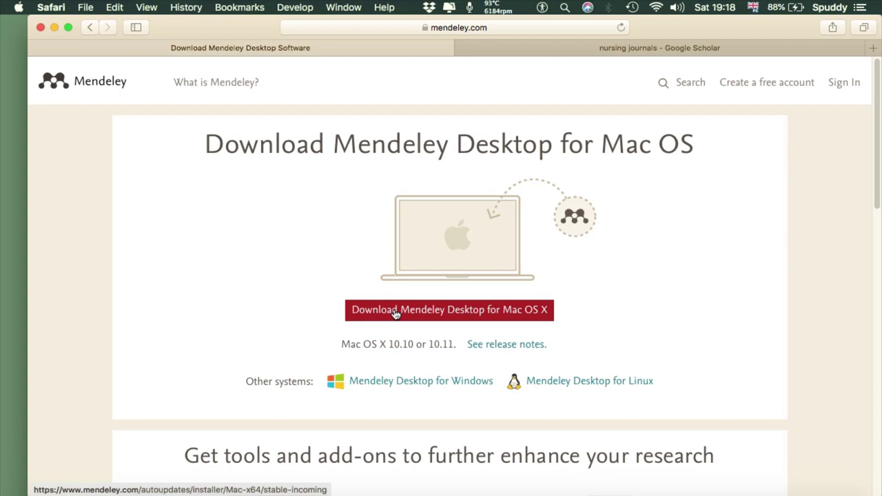
Step: Switch to Mendeley Desktop, sign in with the account e-mail and password, and dismiss the welcome window
left_click(762, 483)
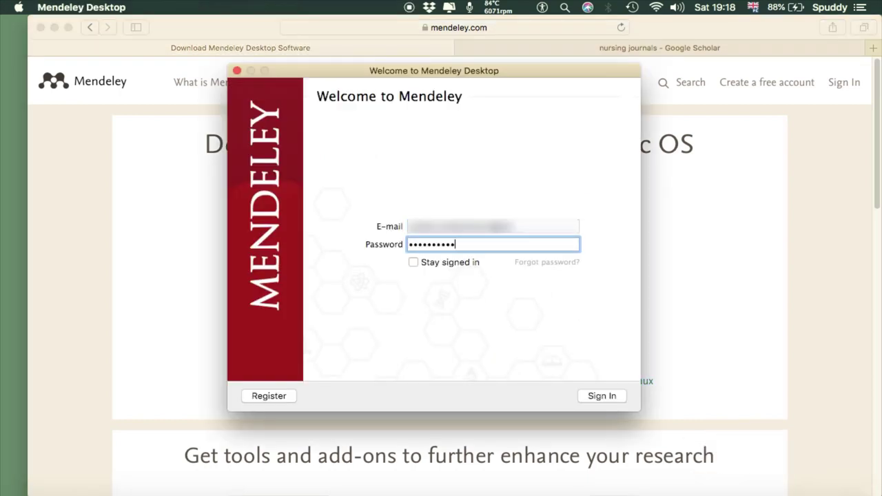
key("Return")
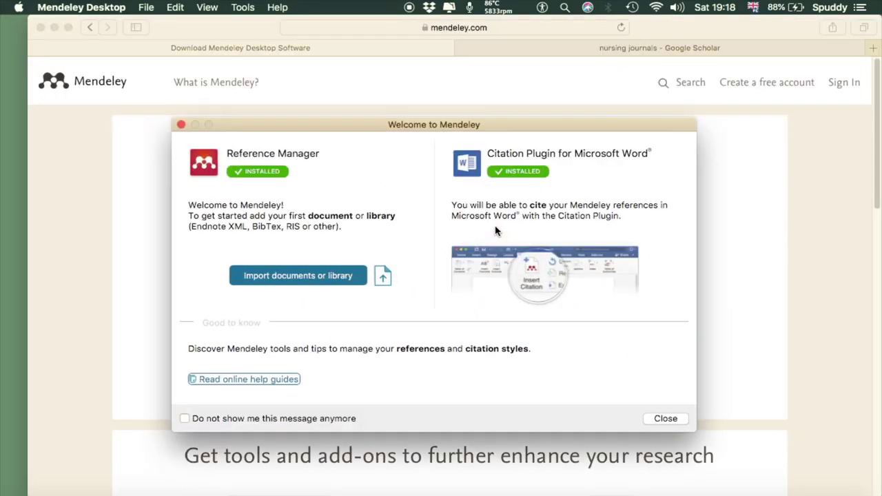
left_click_drag(408, 126, 415, 79)
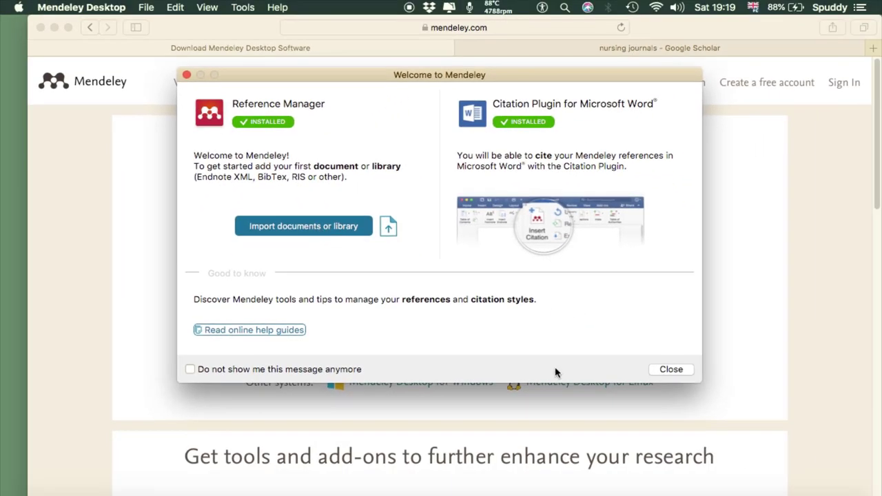
left_click(665, 371)
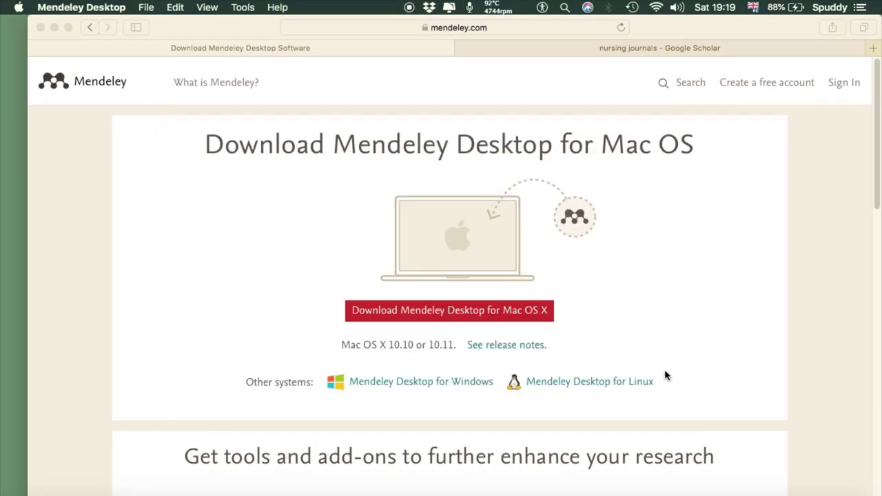
Step: Bring up the Mendeley Desktop library and go through its three introductory tips until the tour is closed
mouse_move(755, 490)
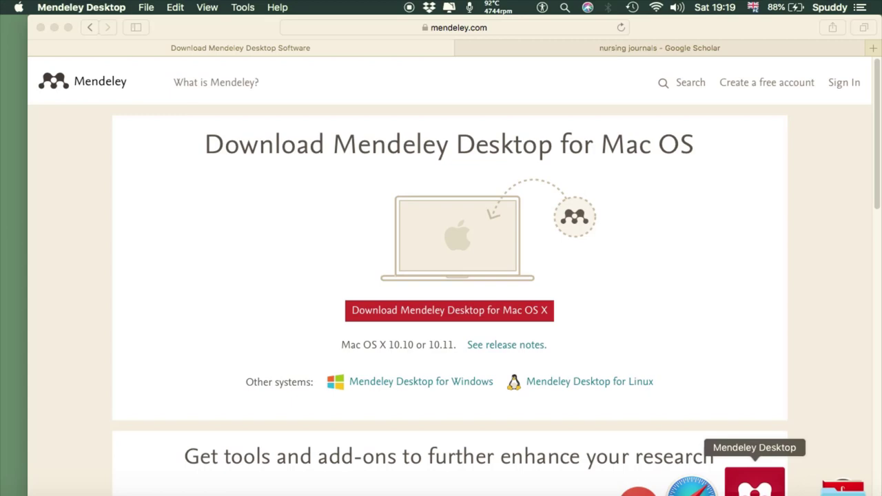
left_click(54, 27)
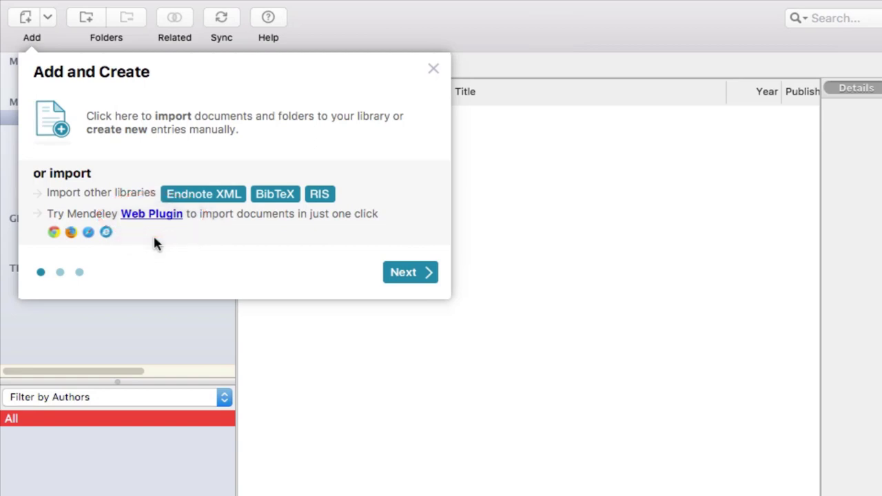
left_click(390, 280)
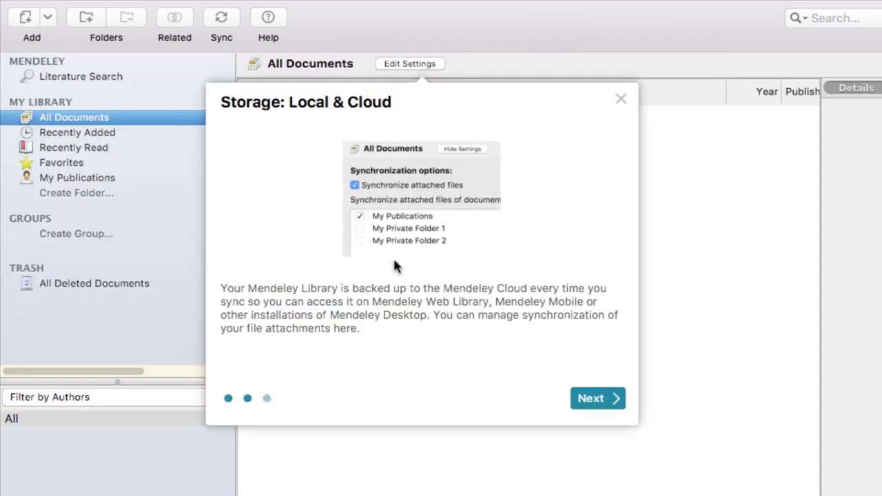
left_click(586, 399)
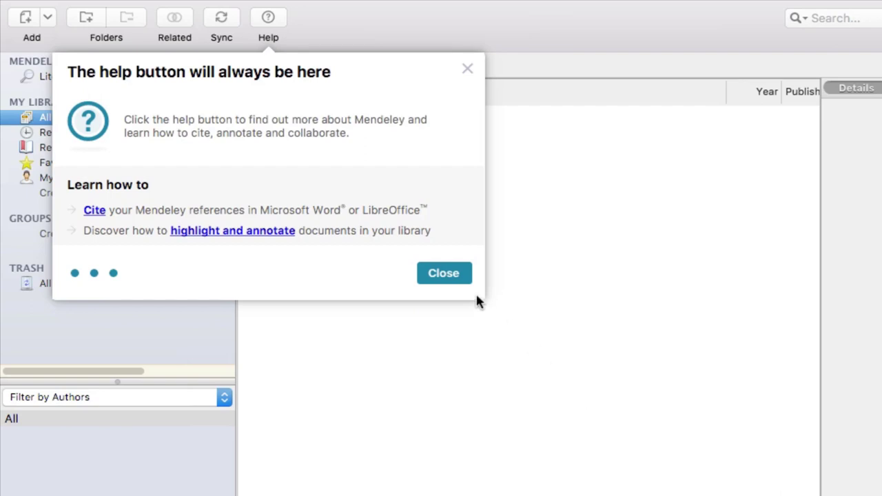
left_click(443, 273)
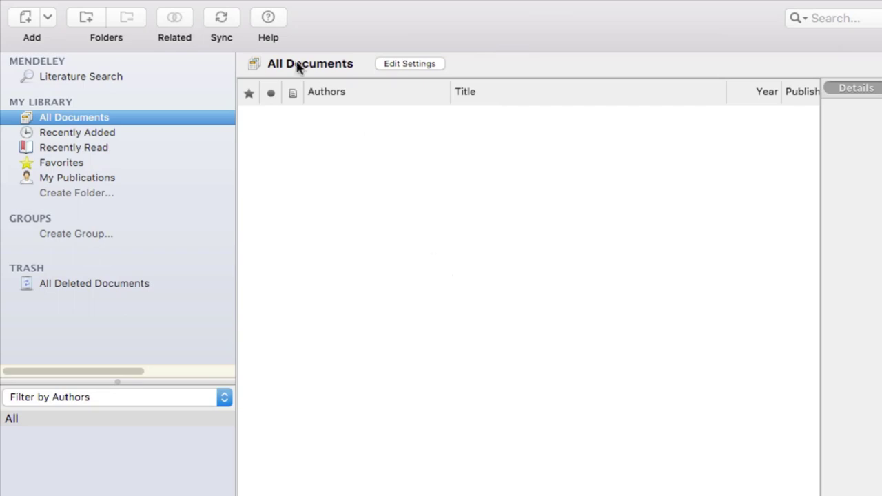
Step: Search Mendeley's catalog of academic literature for "nursing"
left_click(96, 80)
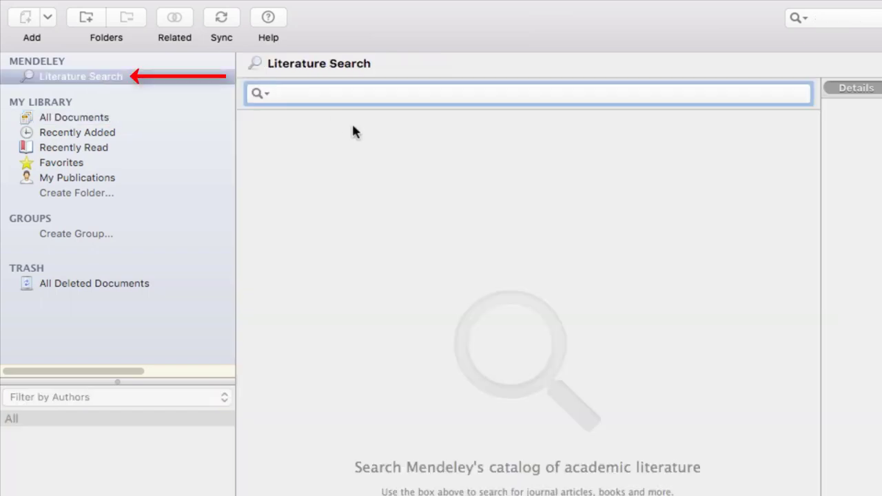
type("nursing")
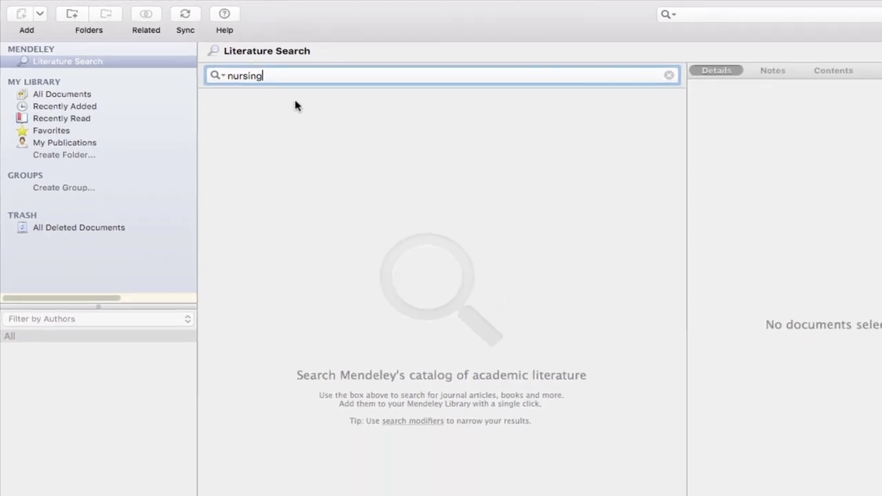
key("Return")
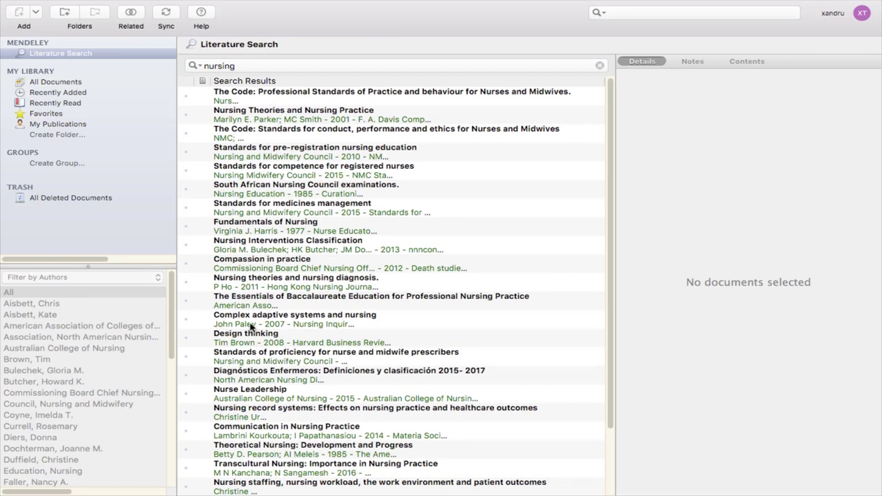
Step: View the online research catalog entry for "Nursing Theories and Nursing Practice", including its abstract and citation, and return to Mendeley Desktop
left_click(264, 113)
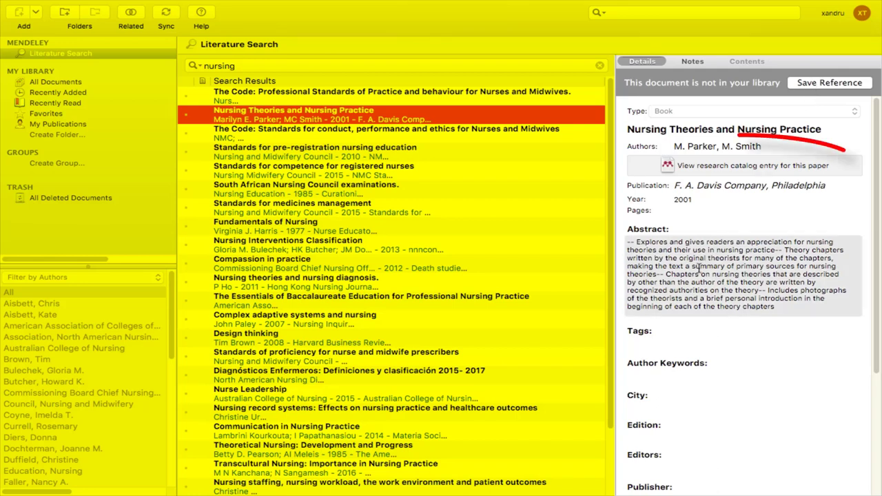
left_click(726, 166)
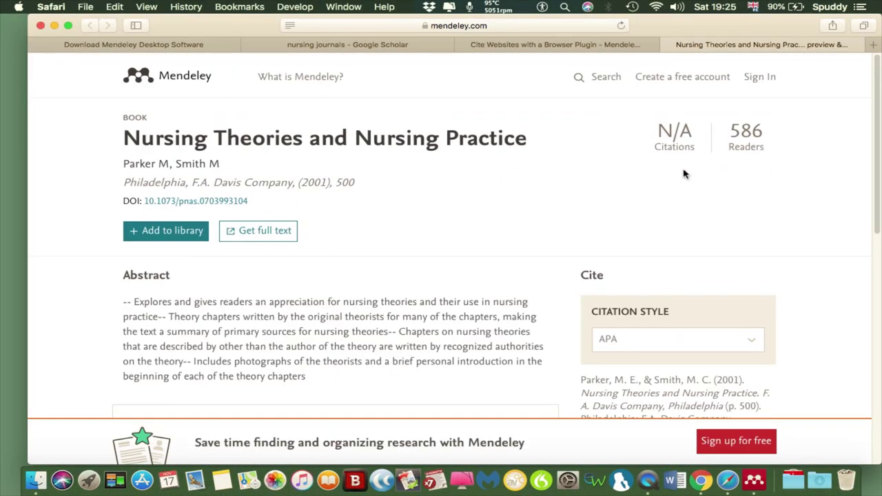
scroll(443, 268, "down", 3)
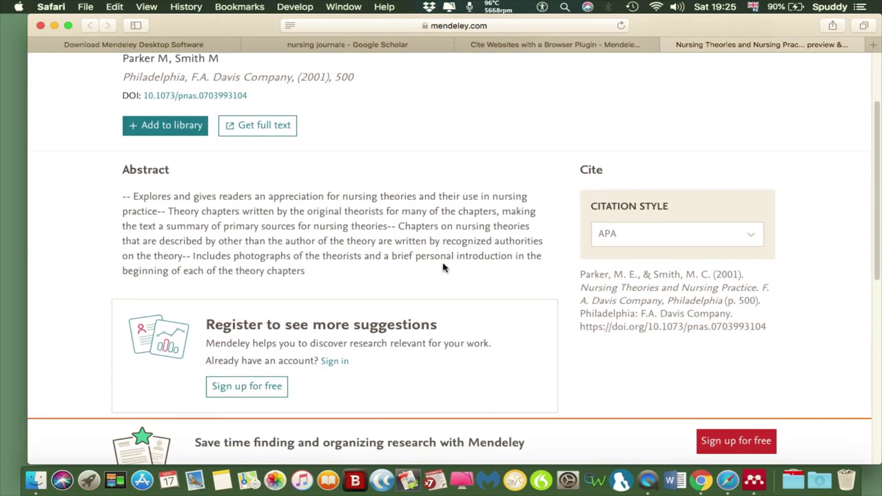
key("ctrl+Up")
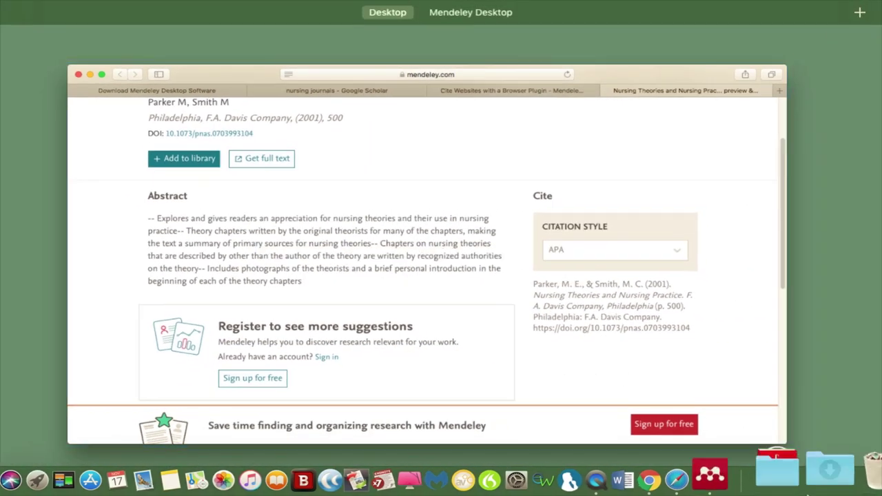
left_click(753, 476)
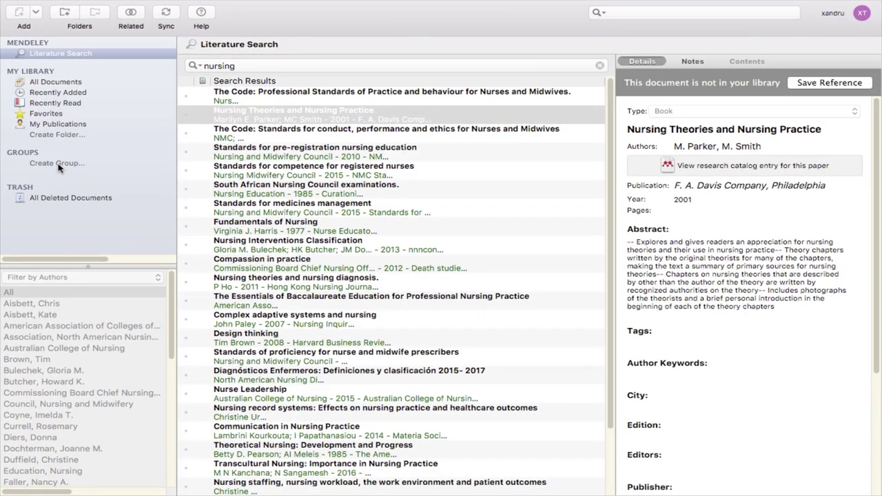
Step: Create a private group named "nursing" with the description "general adult nursing", skipping the invitations
left_click(58, 164)
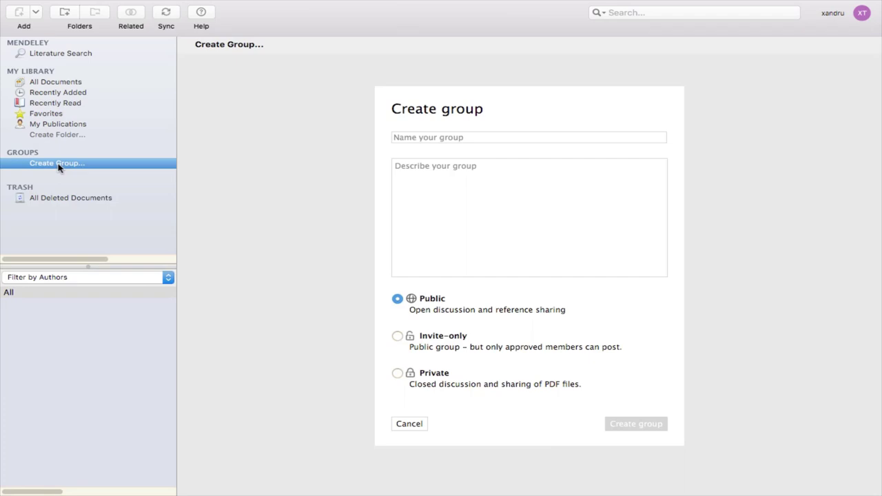
left_click(412, 138)
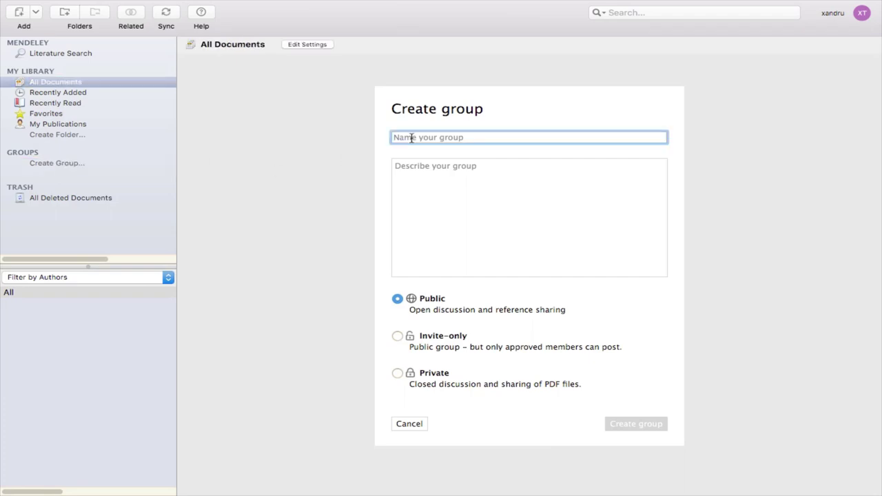
type("nursing")
left_click(416, 172)
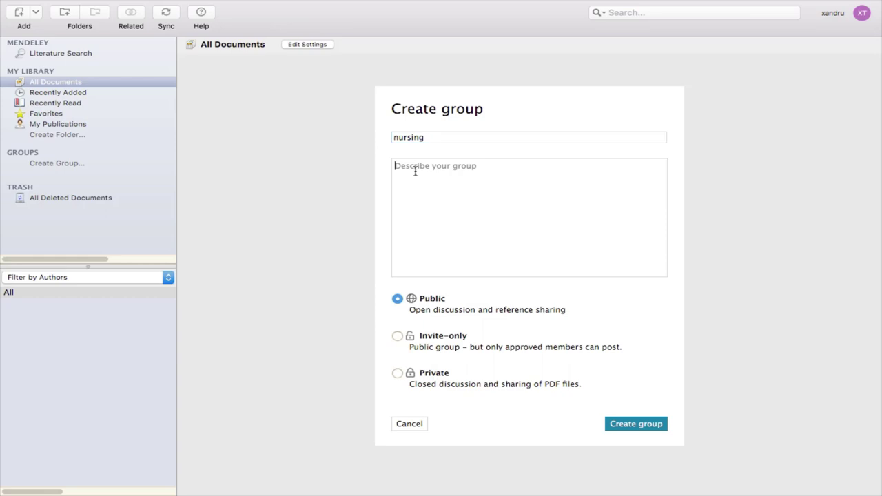
type("general adult nursing")
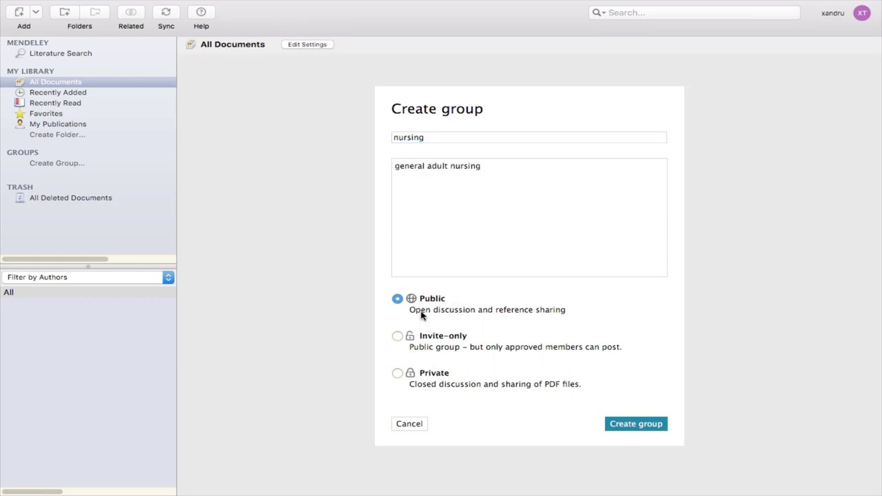
left_click(398, 373)
left_click(617, 423)
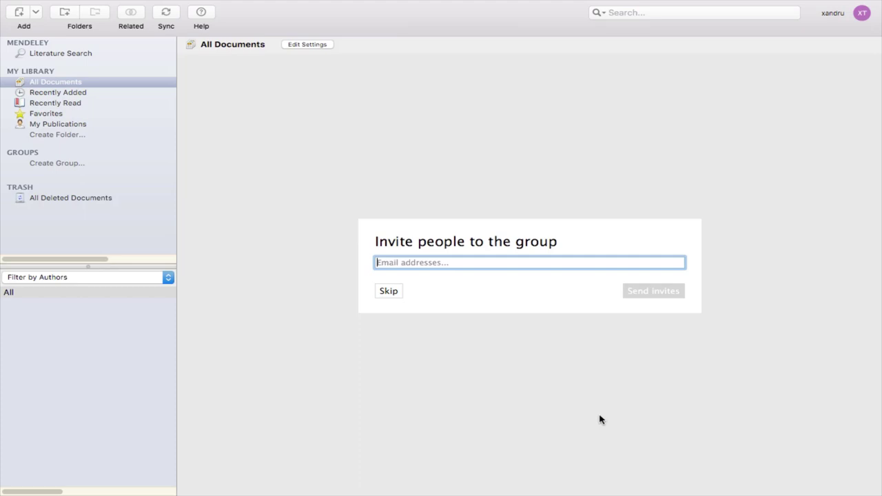
left_click(391, 292)
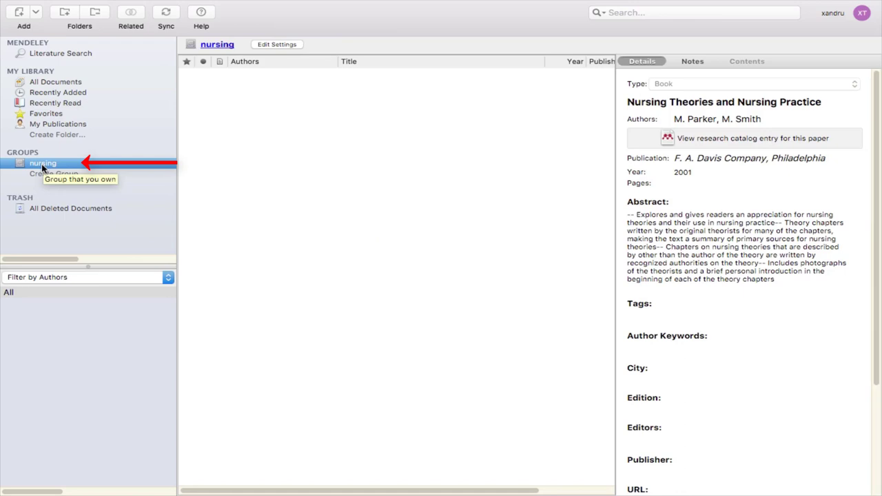
Step: Add a folder named "Heart" inside the nursing group
right_click(42, 168)
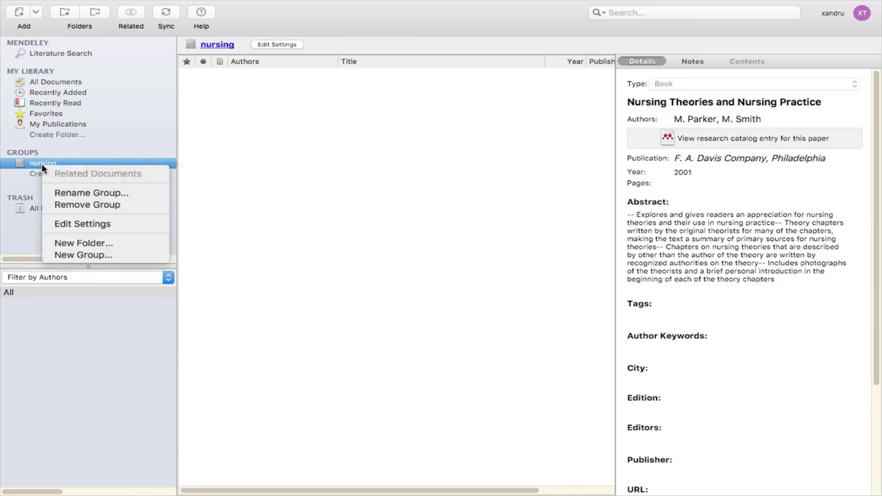
left_click(83, 244)
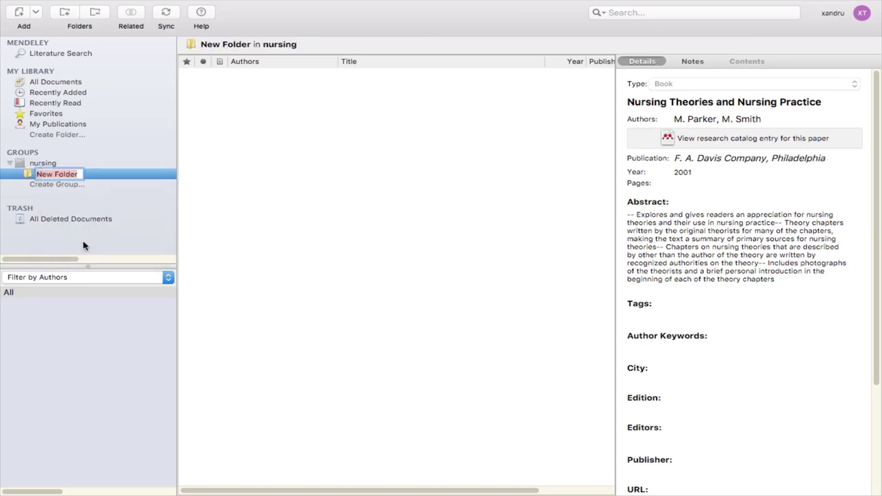
type("Heart")
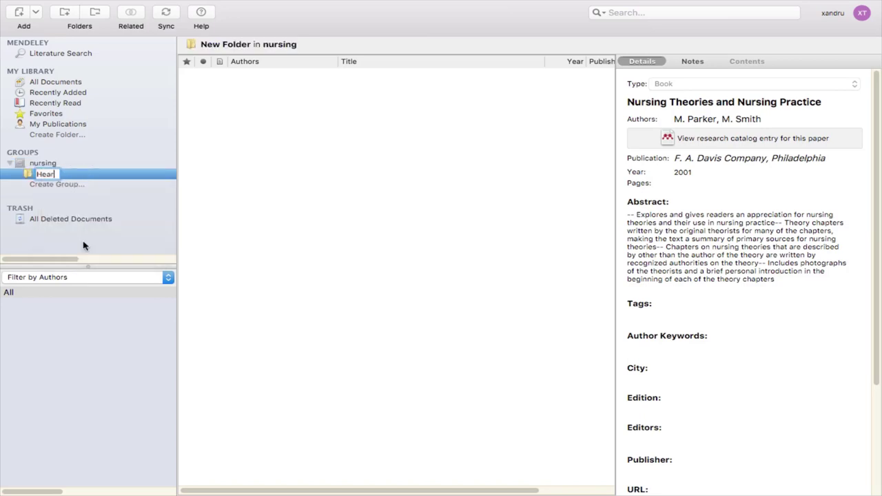
left_click(184, 200)
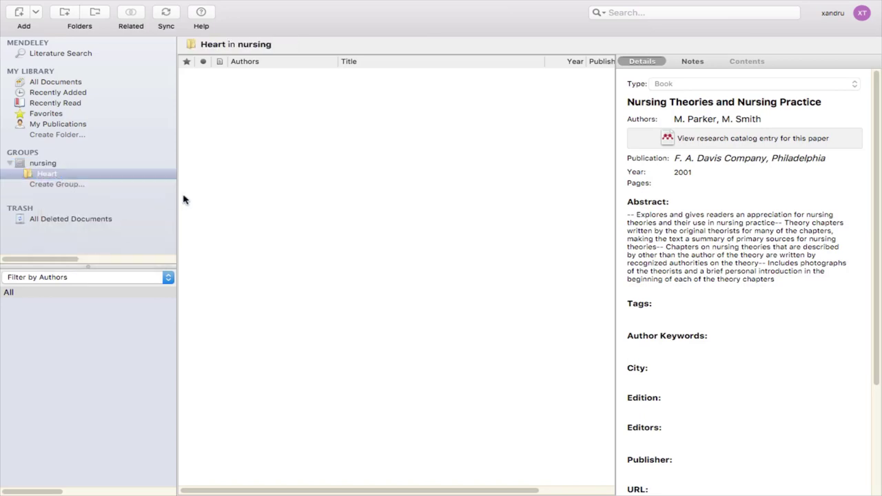
left_click(44, 165)
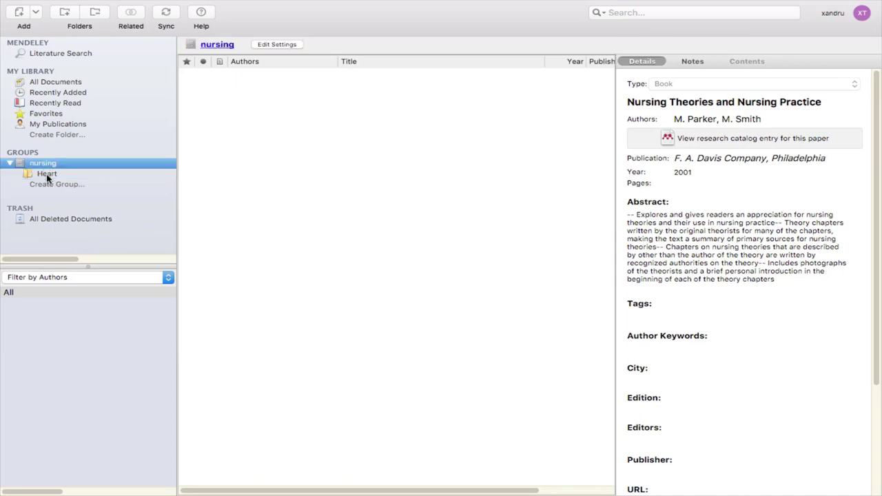
left_click(46, 176)
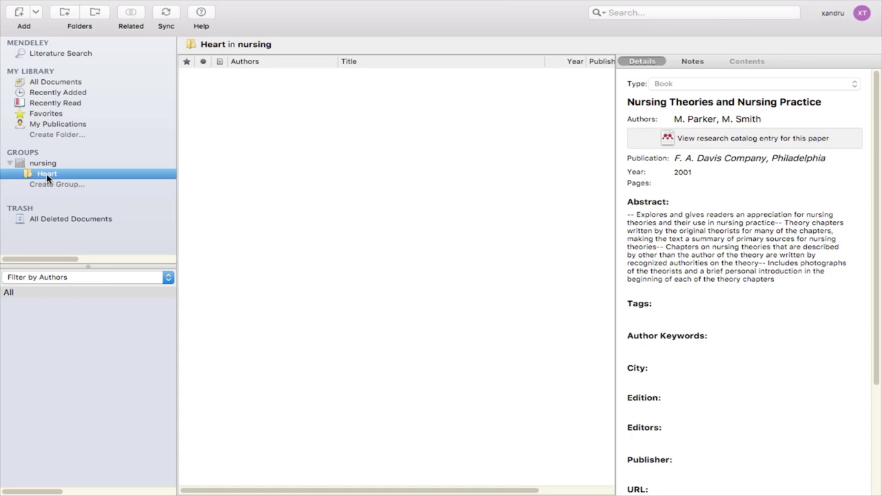
left_click(55, 81)
Step: Save "The Essentials of Baccalaureate Education for Professional Nursing Practice" and "Fundamentals of Nursing" from the literature search results to the library
left_click(53, 54)
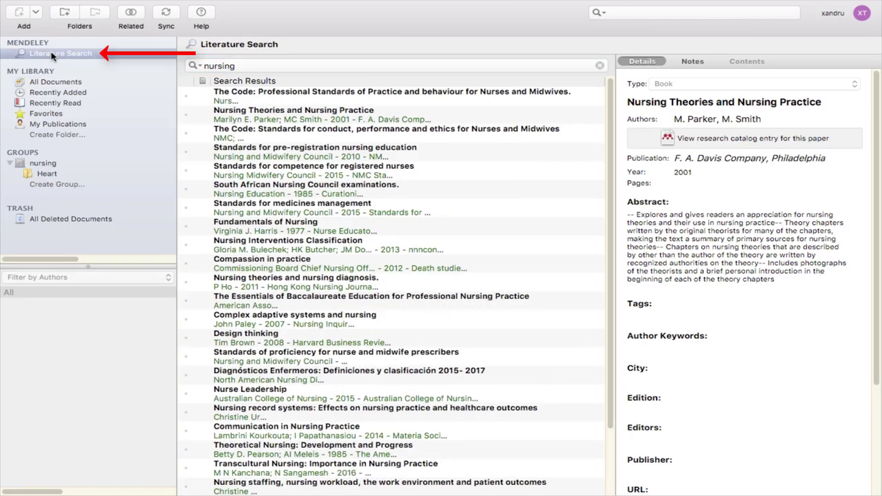
left_click(268, 301)
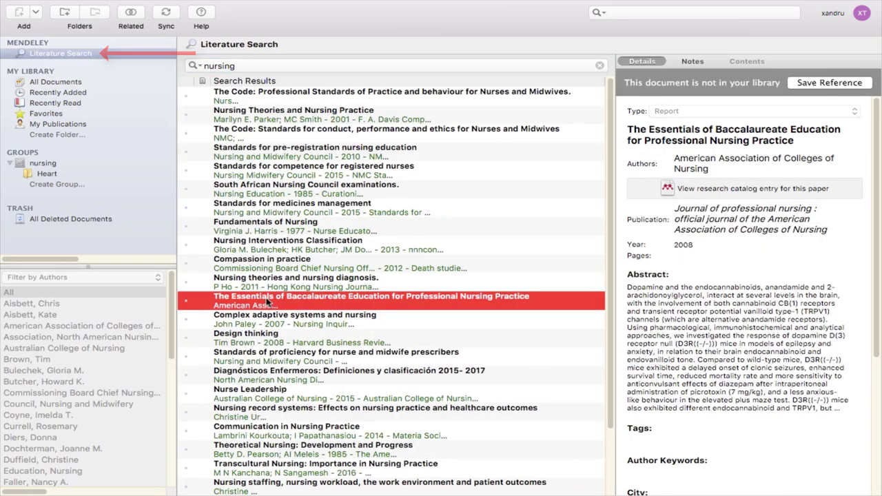
left_click(824, 82)
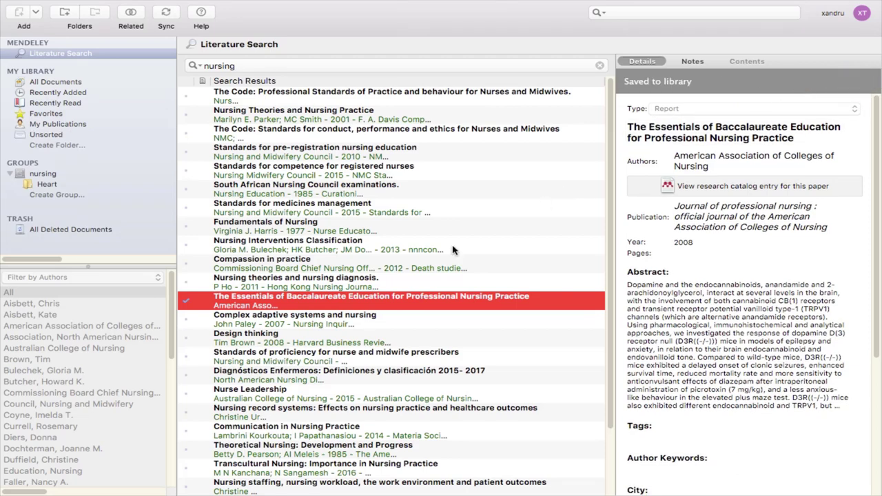
left_click(283, 228)
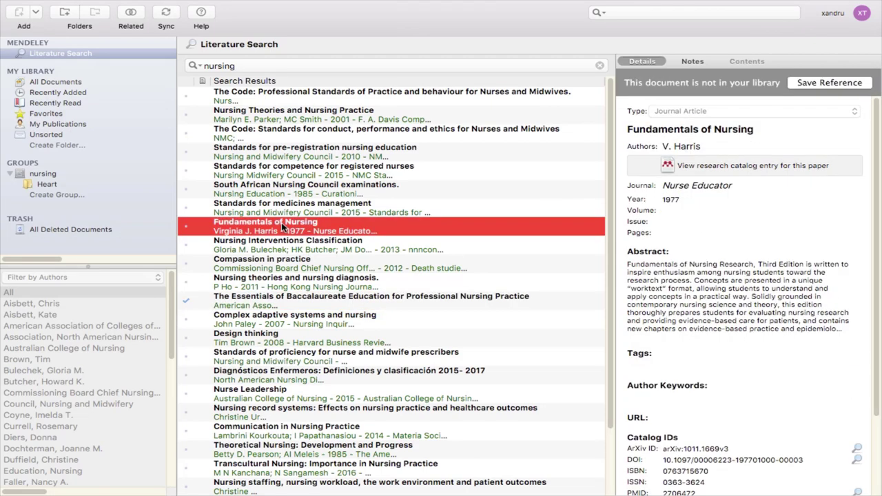
left_click(829, 84)
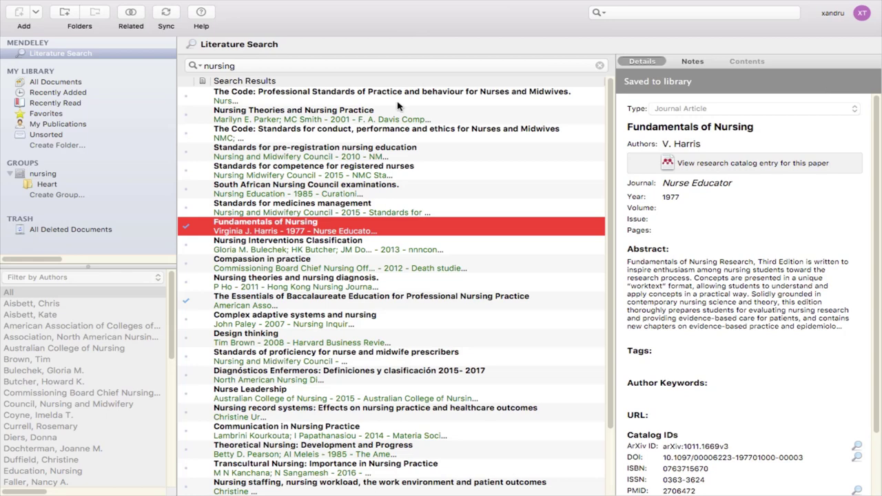
Step: Save "Nursing Theories and Nursing Practice" from the literature search results to the library and list all library documents
left_click(290, 122)
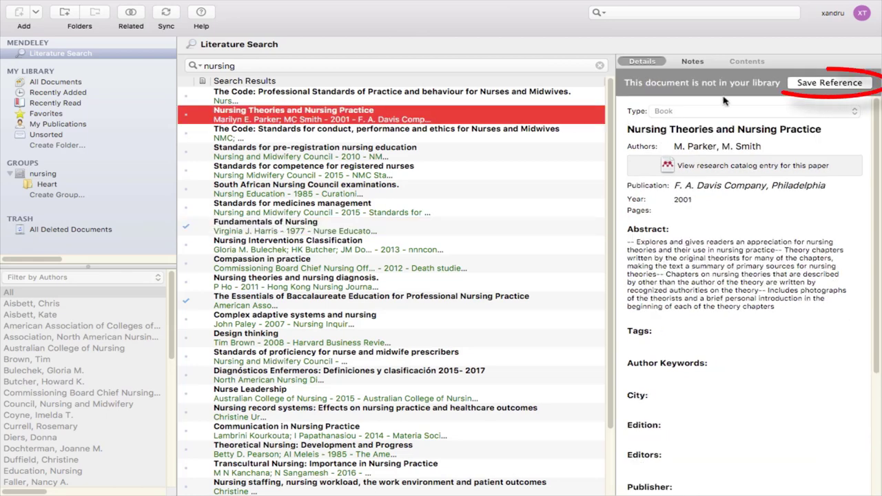
left_click(805, 84)
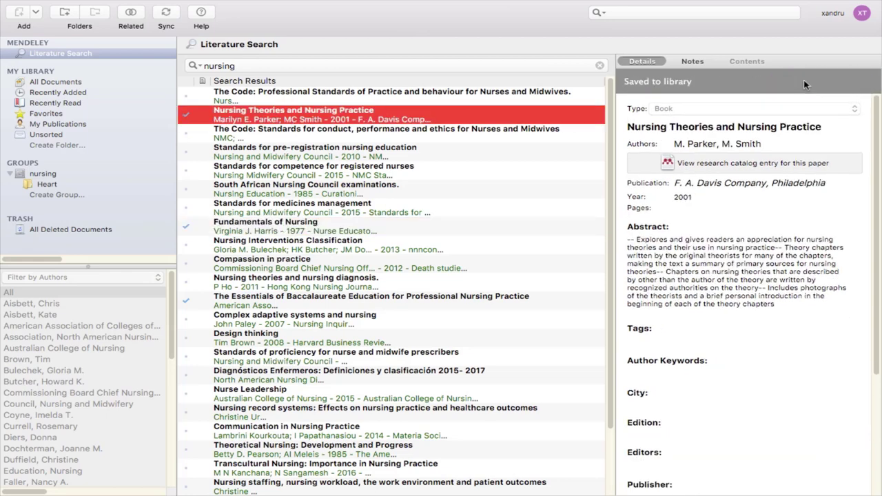
left_click(48, 83)
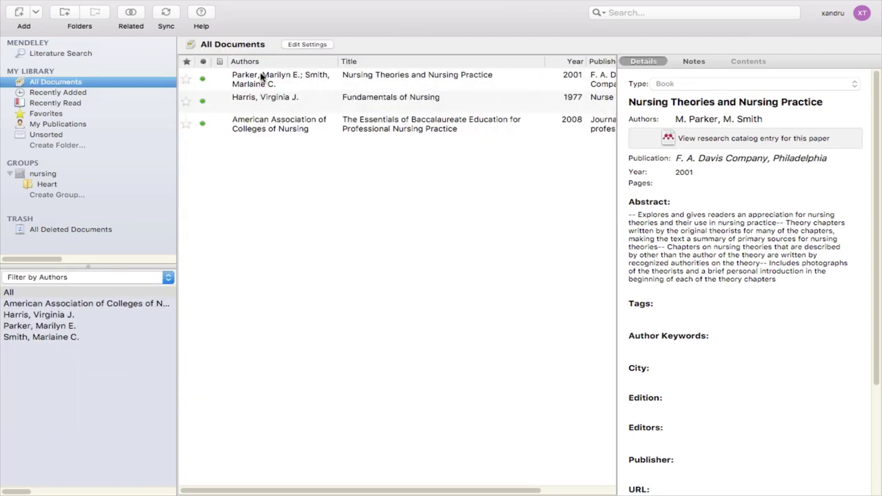
Step: Mark all three library documents as favorites and remove the favorite marks again
left_click(187, 80)
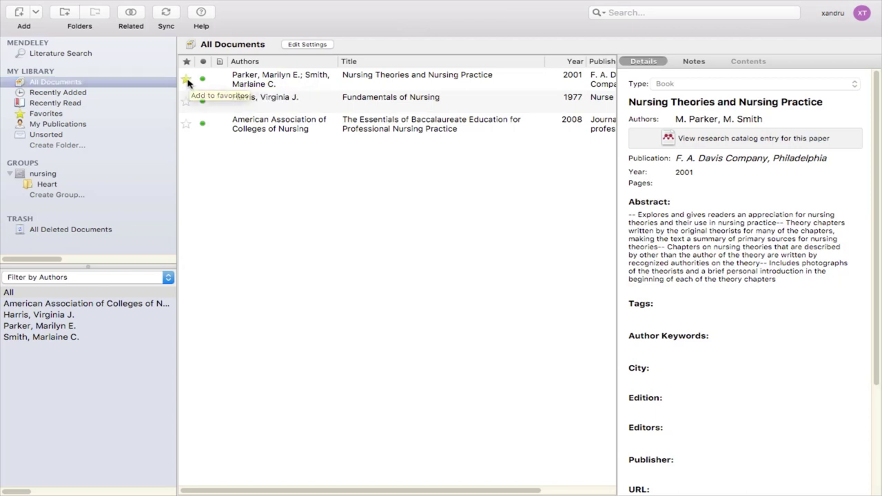
left_click(187, 102)
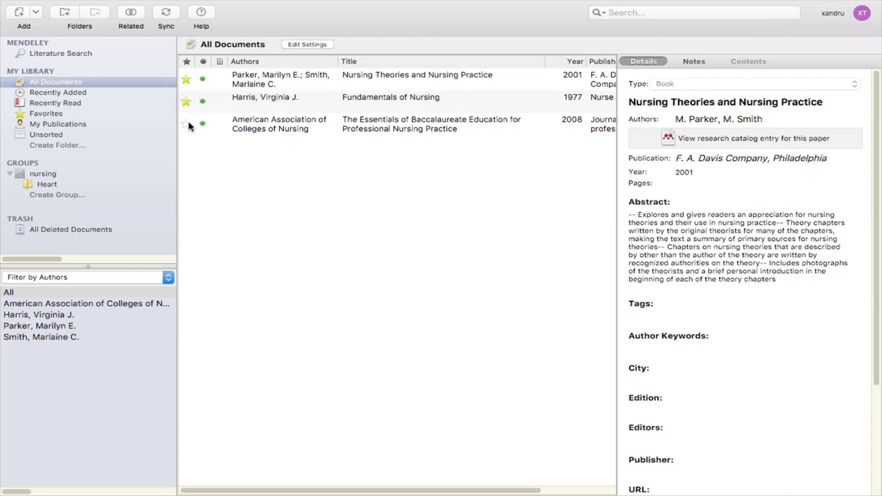
left_click(188, 124)
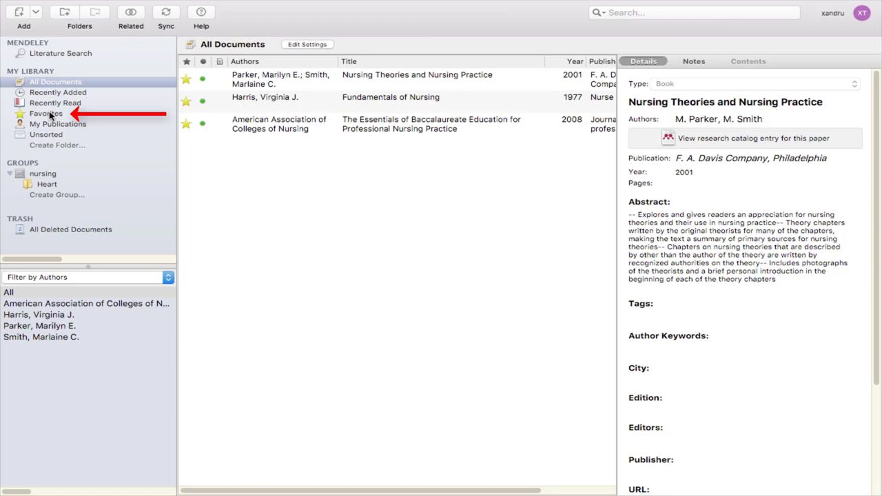
left_click(186, 124)
left_click(186, 101)
left_click(188, 81)
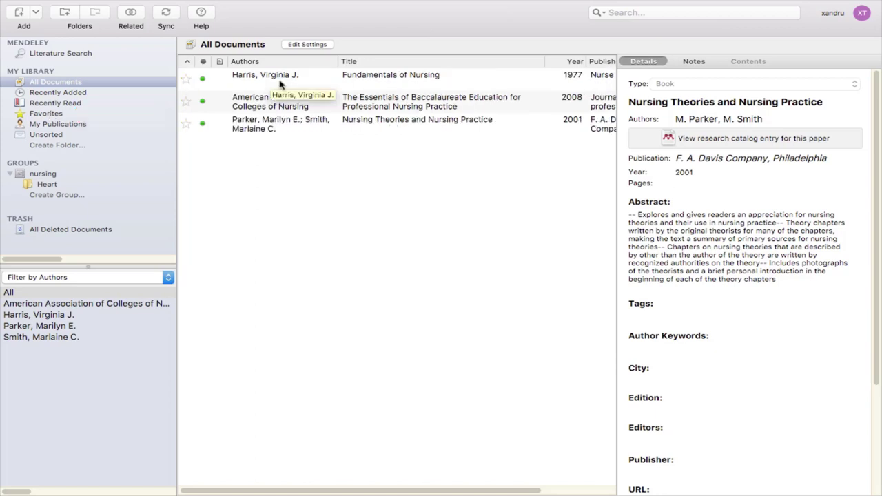
Step: Add all three library documents to the Heart folder of the nursing group and check the folder's contents
left_click(280, 84)
left_click(283, 128, "shift")
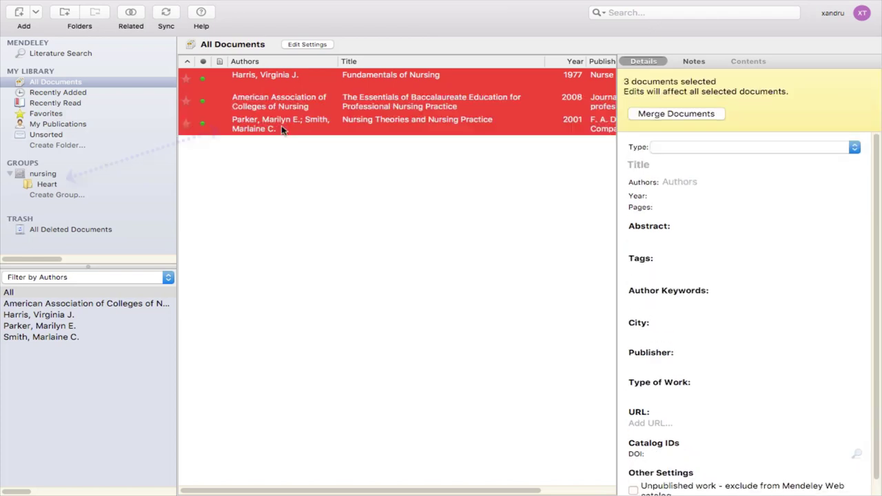
left_click_drag(282, 129, 77, 184)
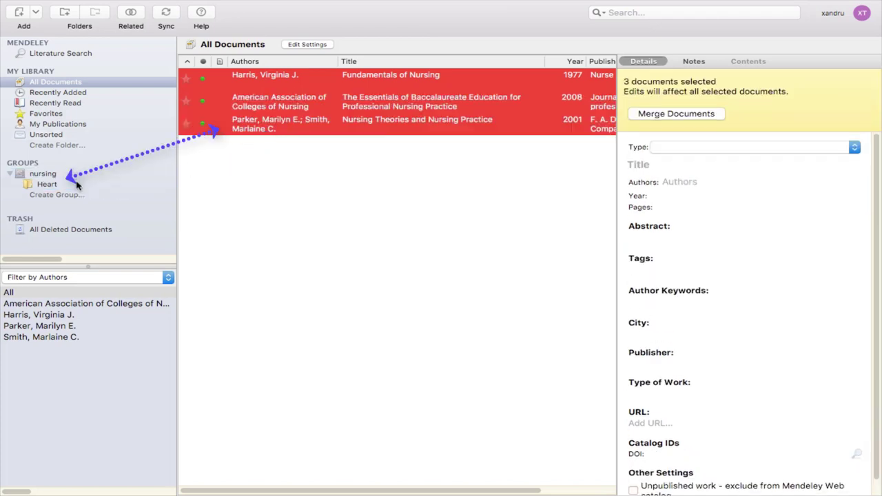
left_click(48, 184)
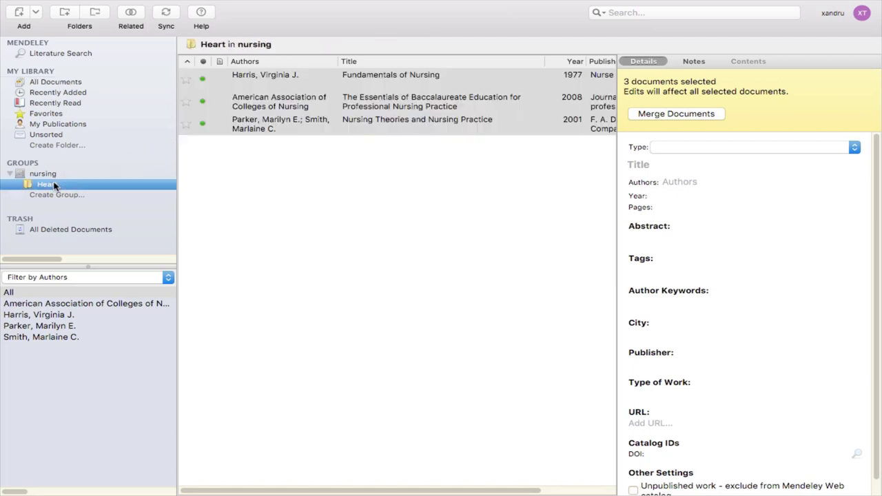
left_click(61, 83)
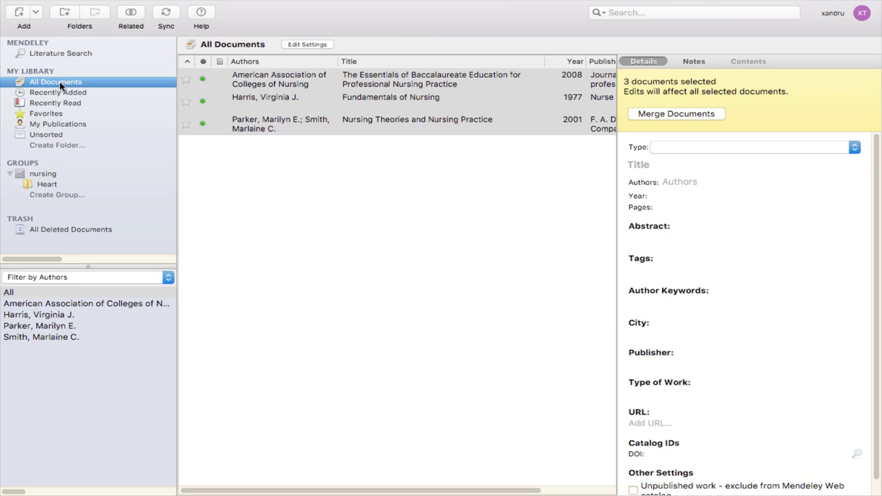
left_click(44, 184)
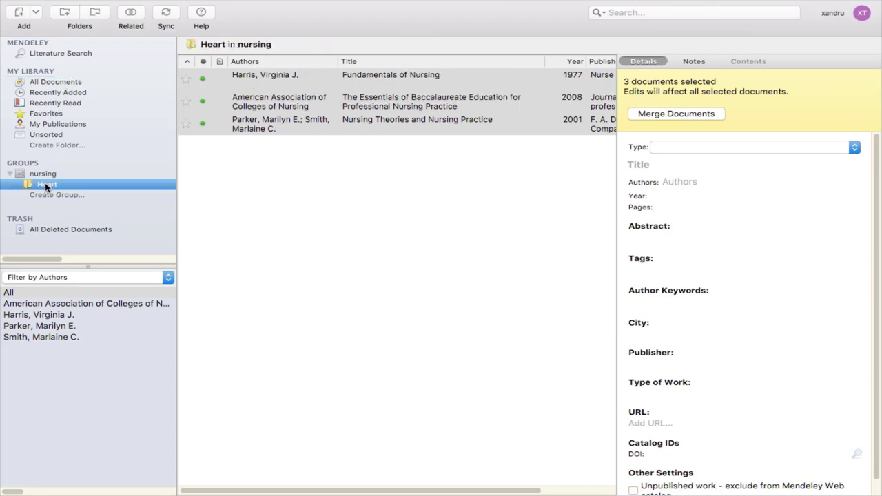
left_click(226, 180)
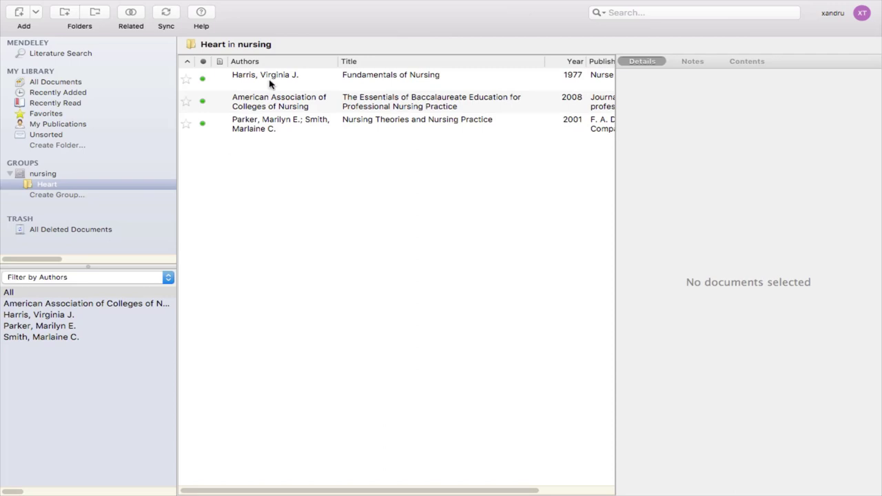
Step: Review the details of "Fundamentals of Nursing" in the Heart folder, view its online research catalog entry, and return to Mendeley Desktop
left_click(269, 81)
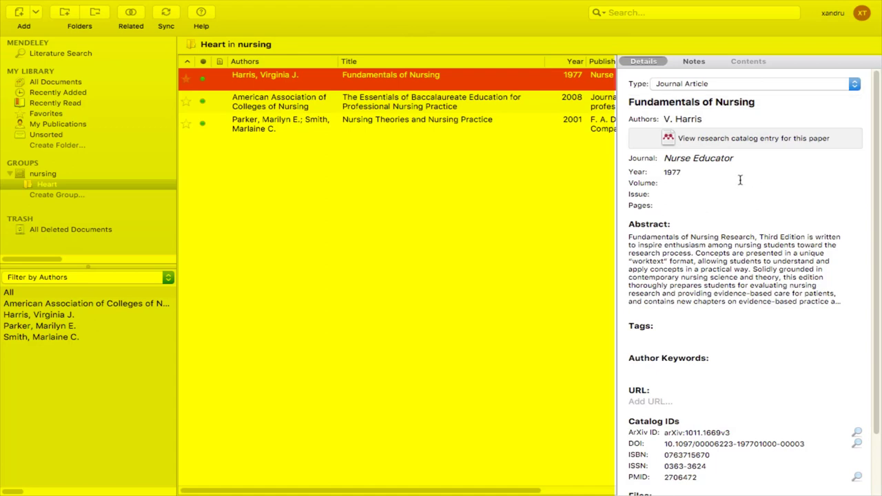
scroll(741, 180, "down", 3)
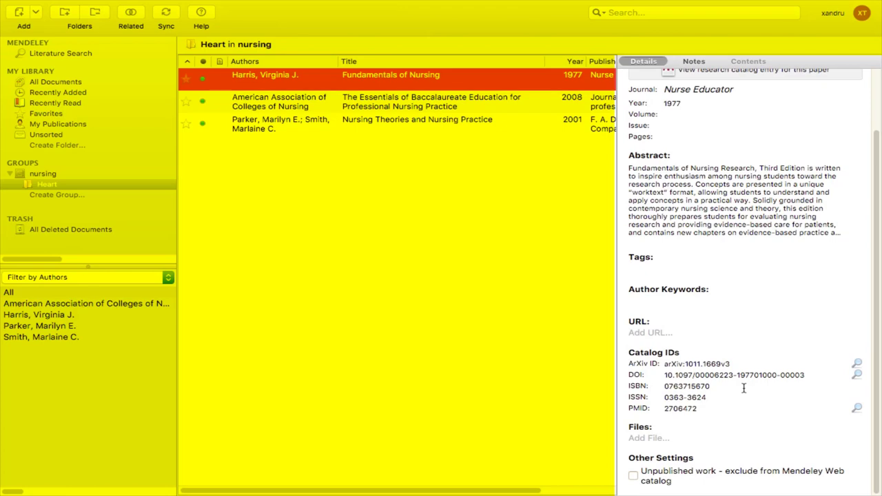
scroll(721, 170, "up", 3)
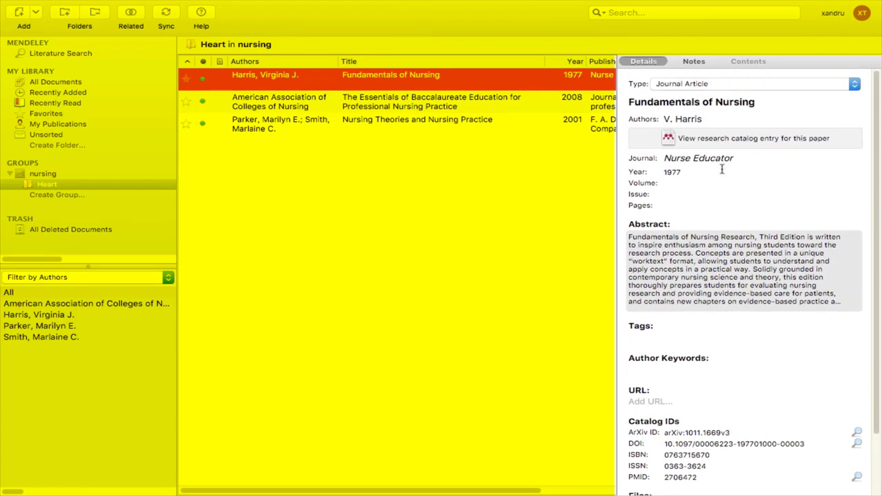
left_click(720, 144)
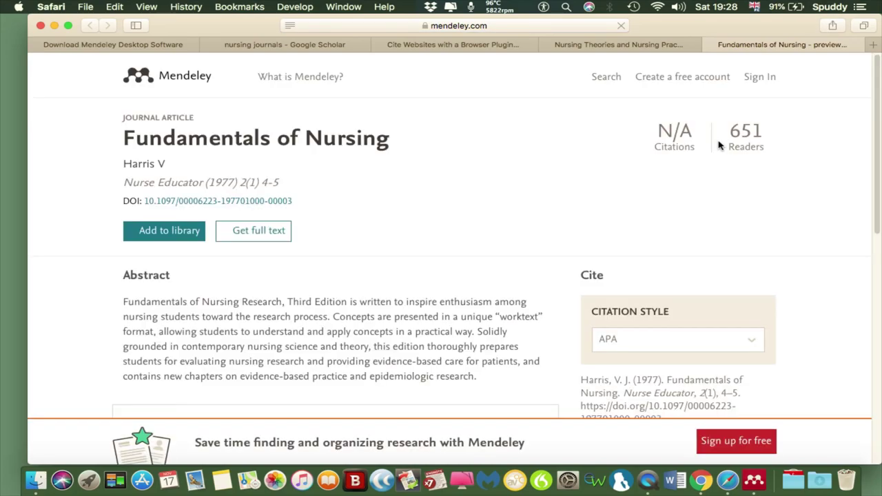
key("ctrl+Up")
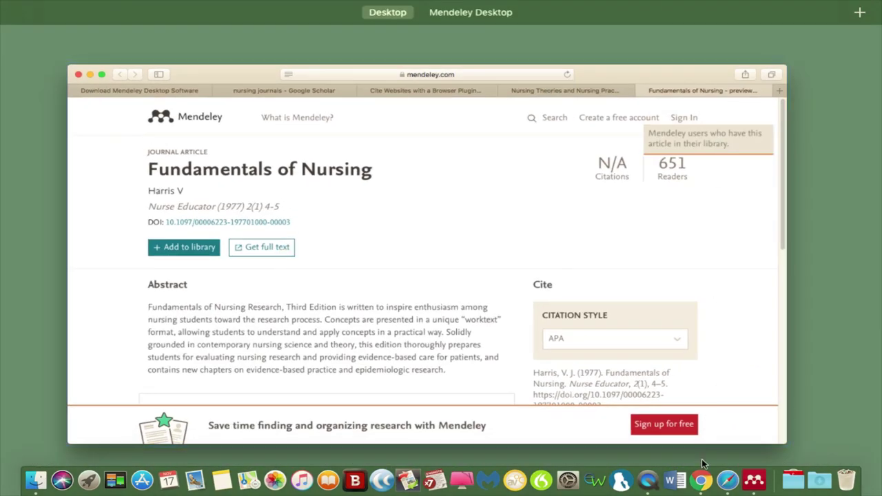
left_click(753, 480)
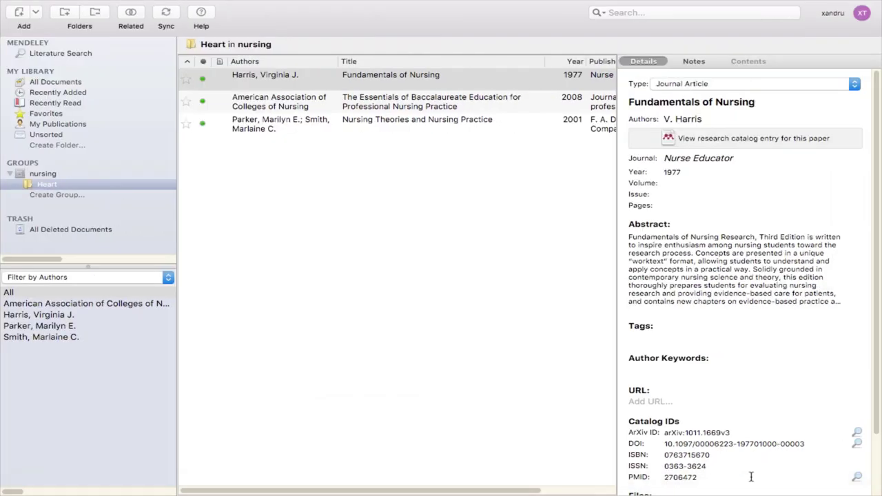
Step: Open the research catalog entry from "Nursing Theories and Nursing Practice", get the article's full text on the PNAS site, and accept the cookies
left_click(345, 102)
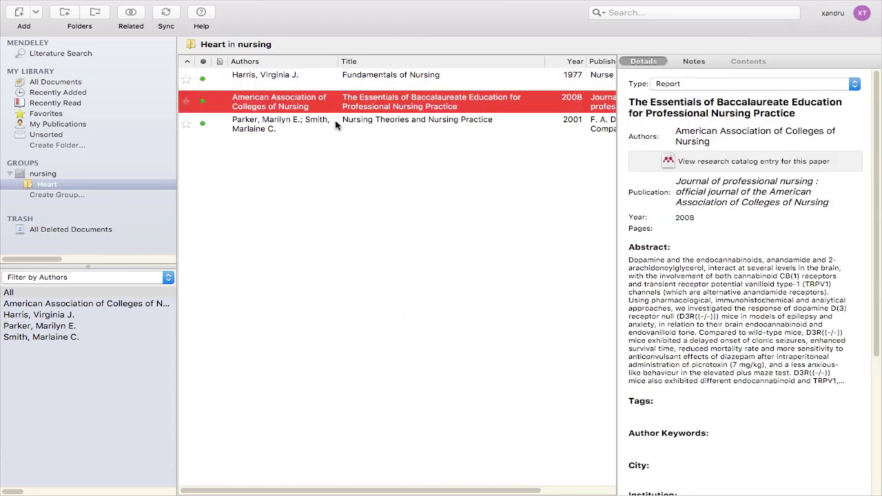
left_click(335, 123)
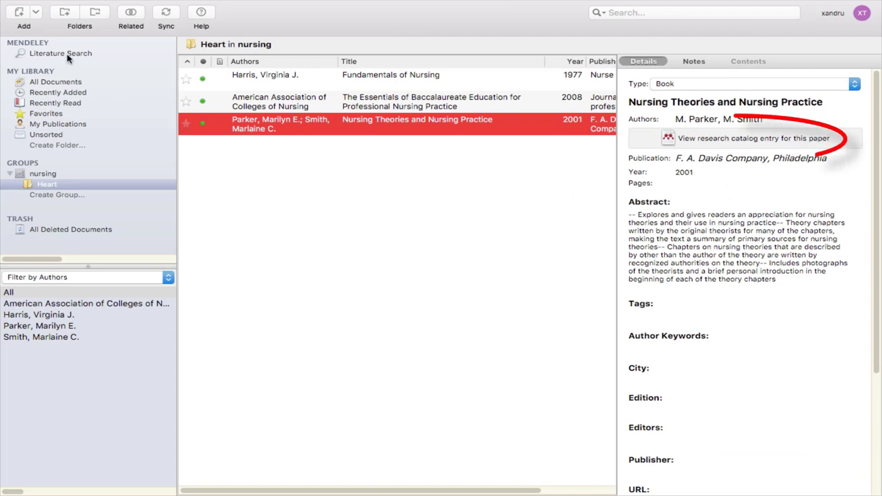
left_click(702, 139)
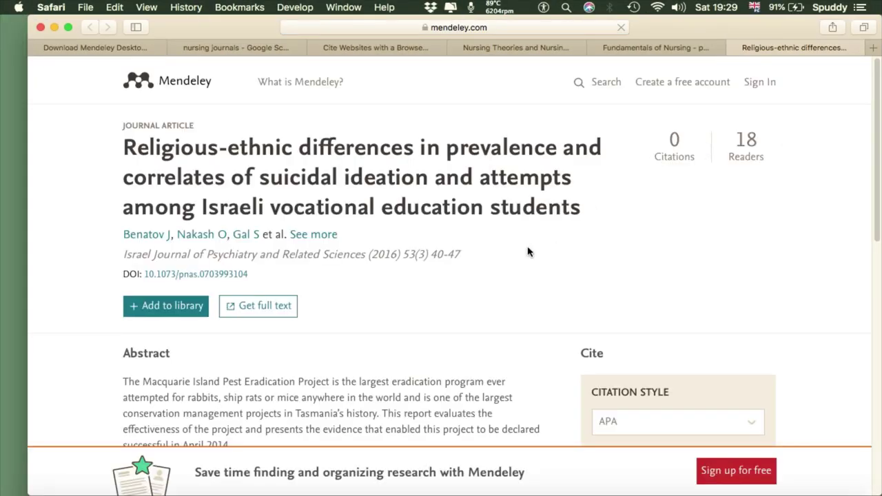
left_click(262, 305)
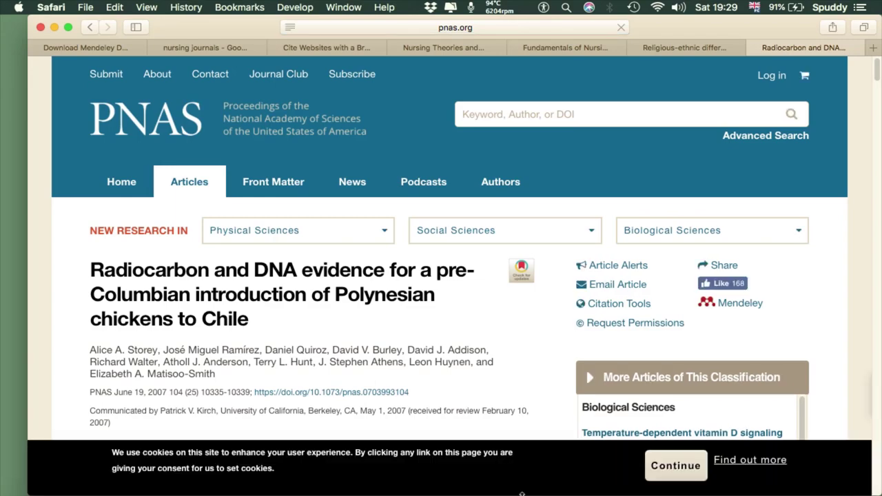
left_click(669, 469)
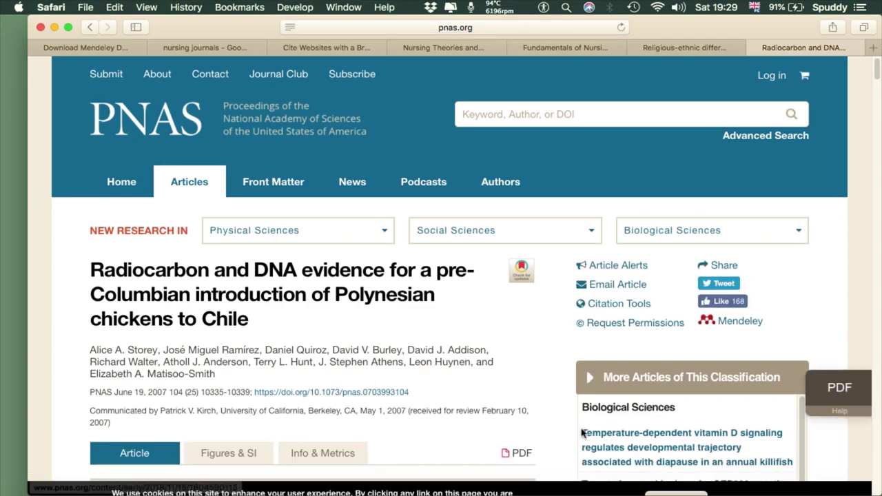
Step: Copy the article passage starting "Some prehistoric contact" through "voyaging eastward" into the general notes of "Nursing Theories and Nursing Practice" in Mendeley Desktop
scroll(365, 365, "down", 10)
scroll(365, 365, "down", 5)
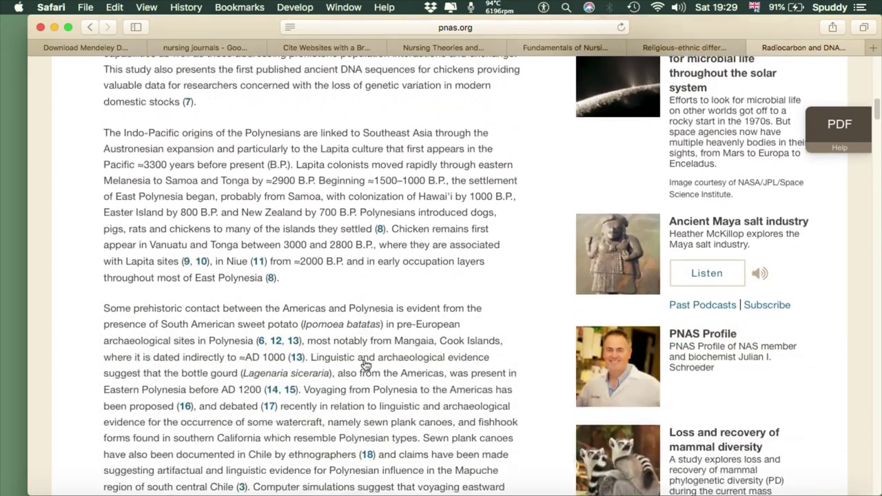
left_click_drag(104, 256, 518, 432)
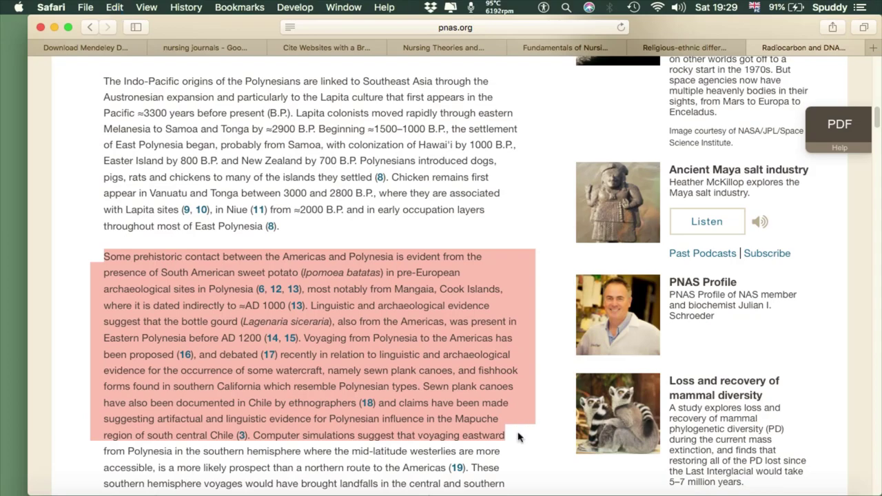
key("ctrl+Up")
left_click(751, 485)
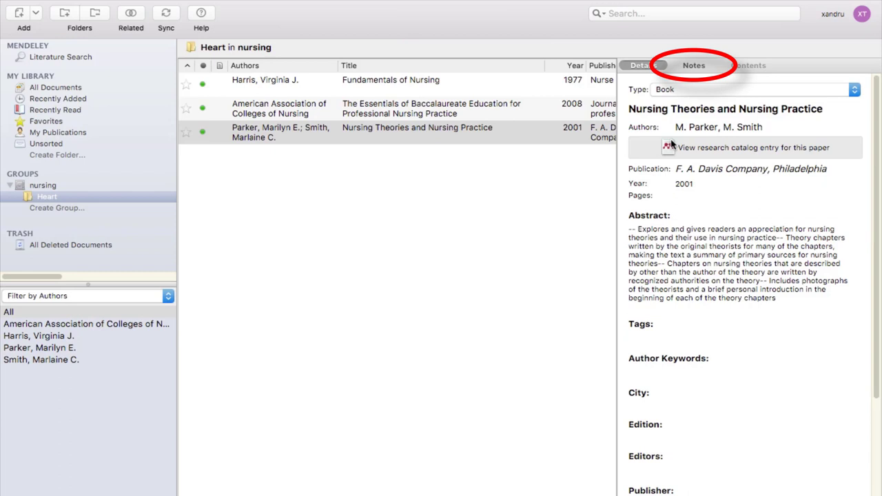
left_click(693, 65)
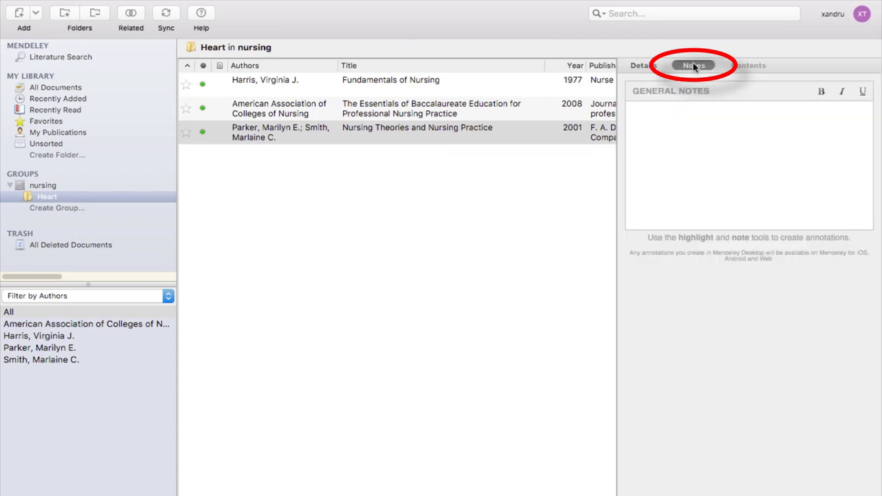
right_click(668, 129)
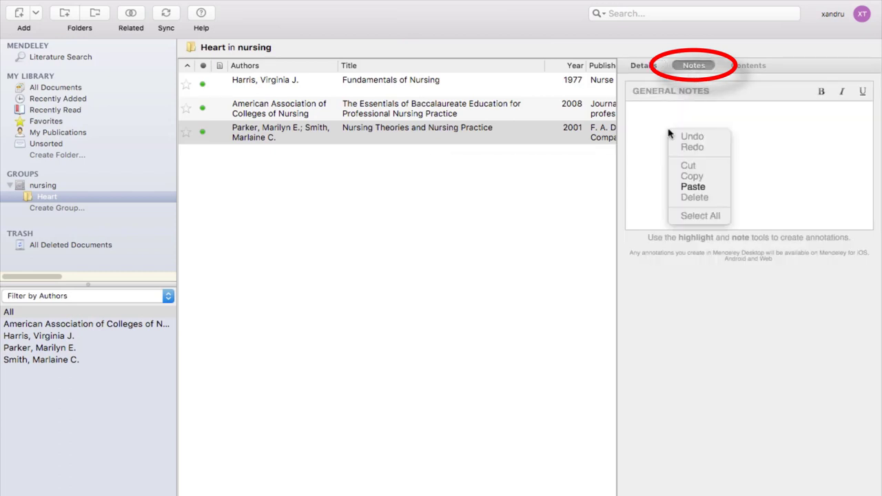
left_click(696, 188)
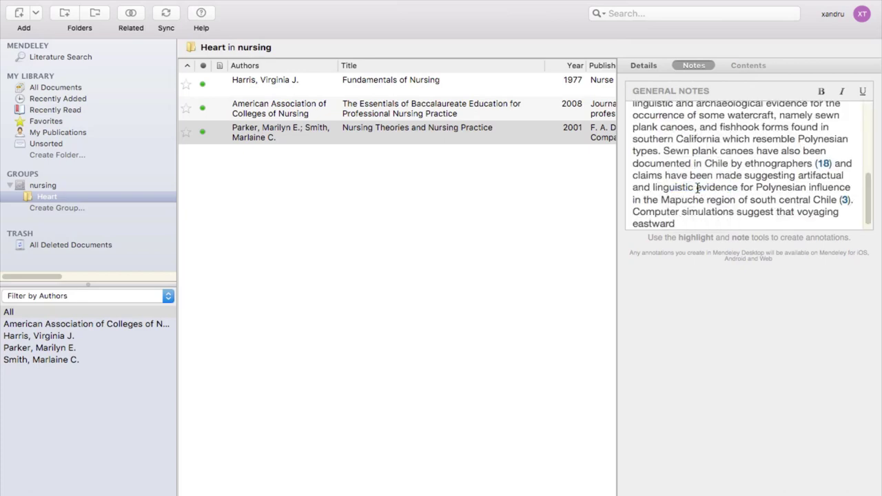
Step: Make the note passage from "sweet potato" through "Mangaia, Cook Islands" bold and underlined
scroll(736, 137, "up", 15)
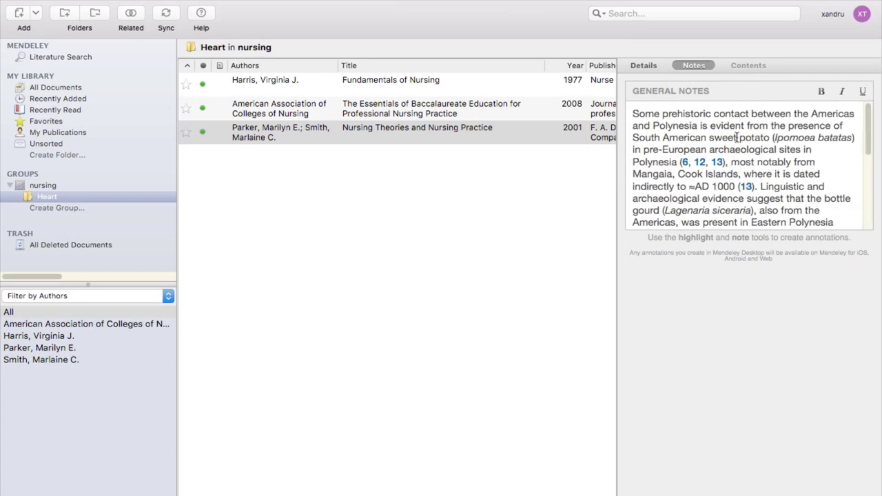
left_click_drag(709, 137, 756, 175)
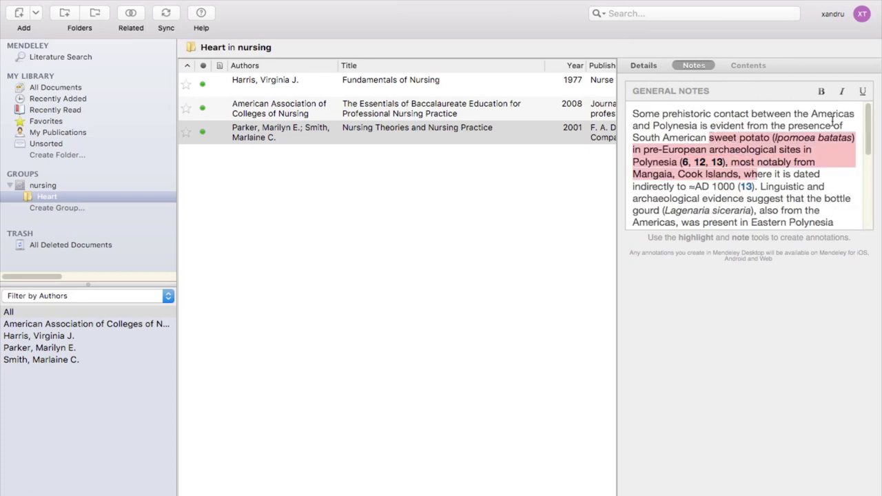
left_click(820, 92)
left_click(861, 91)
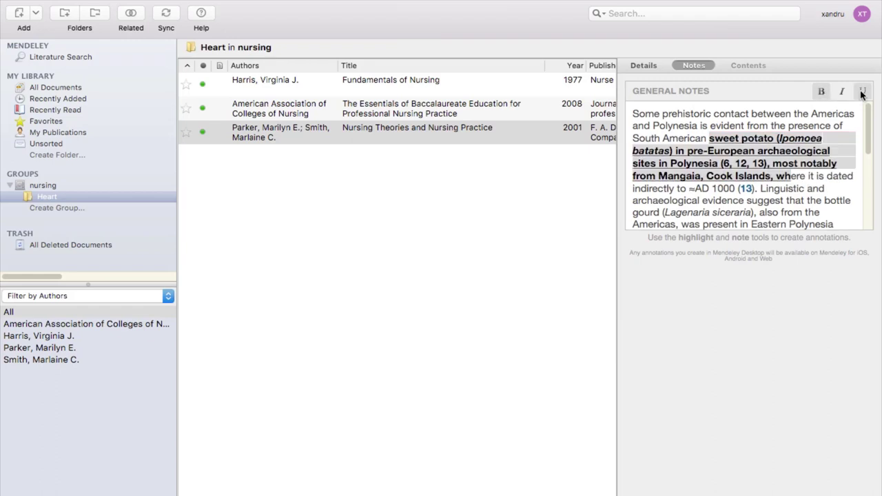
Step: Compare the author filter list of the literature search results with that of the Heart folder
left_click(73, 62)
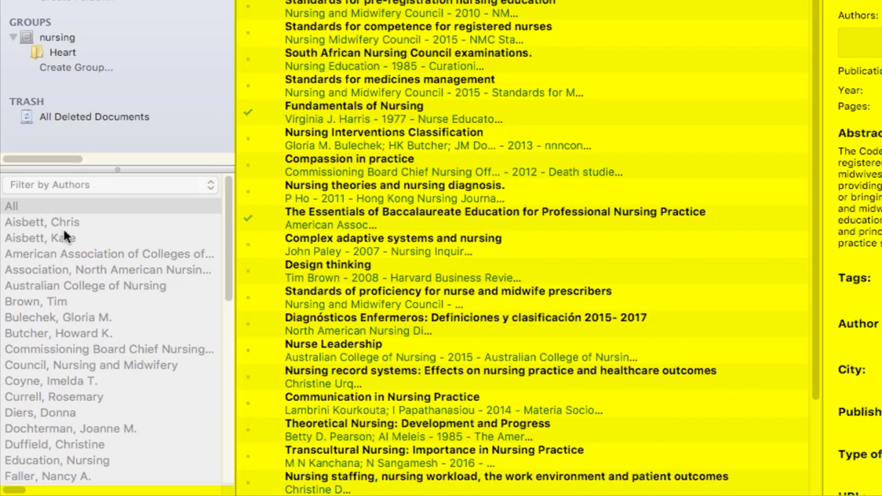
left_click(57, 55)
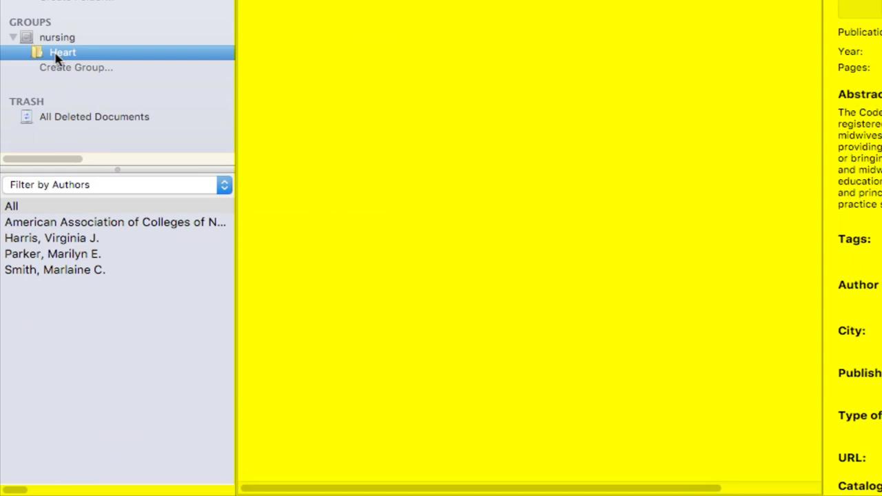
Step: Filter the Heart folder by the author listed below Harris, check the other available filter criteria, and clear the author filter
left_click(62, 259)
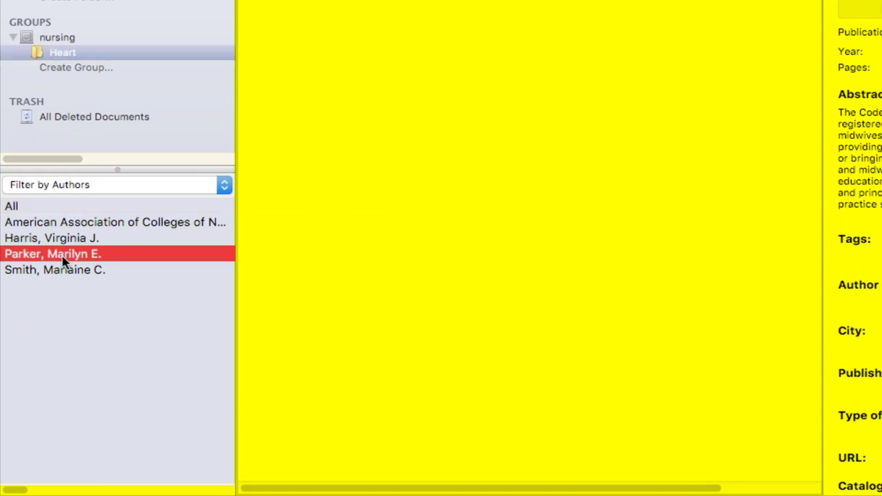
left_click(40, 187)
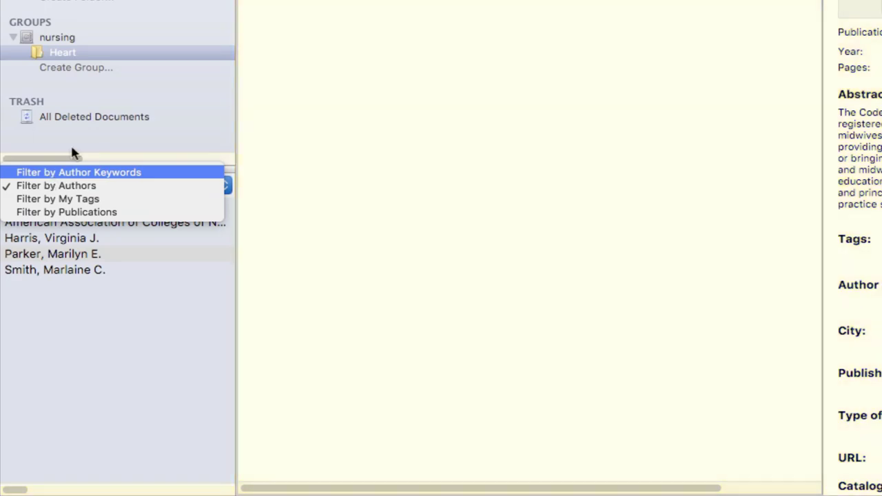
key("Escape")
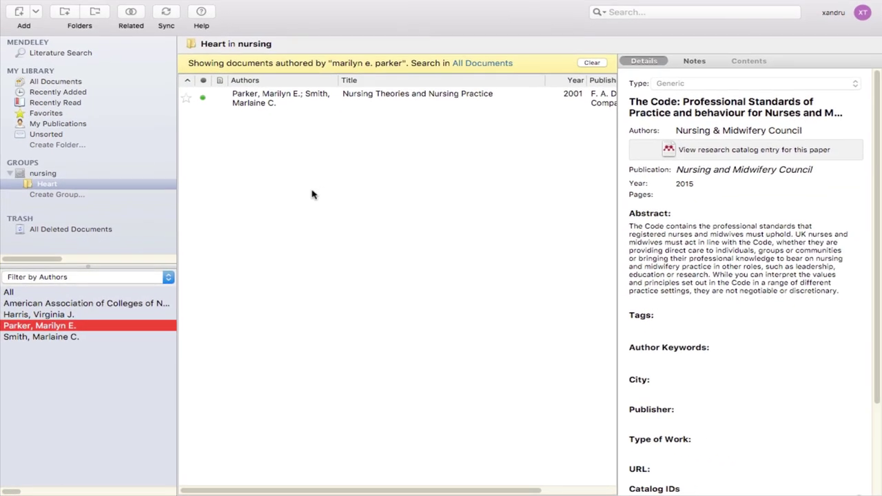
left_click(587, 65)
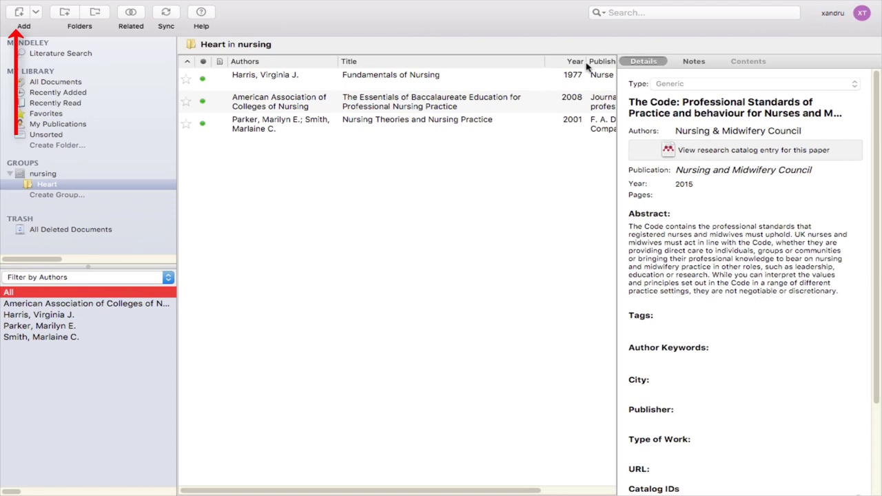
Step: Start a manual document entry in the Heart folder and set its type to Book
left_click(36, 14)
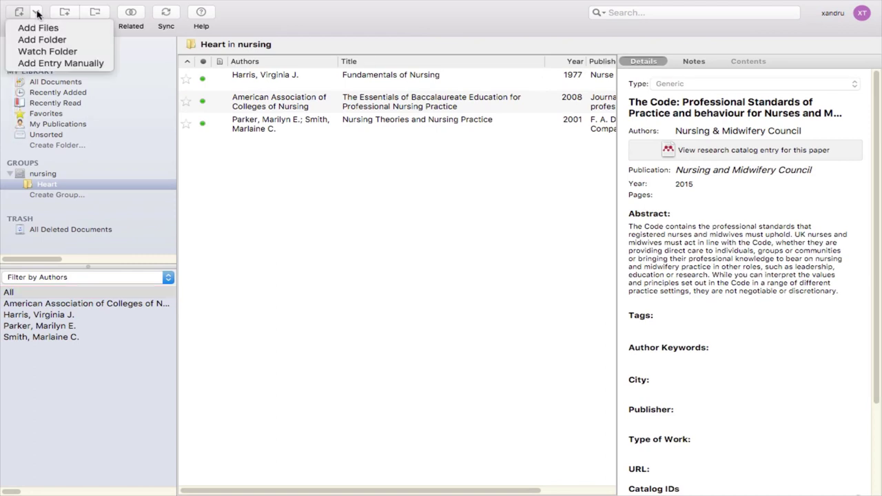
left_click(62, 64)
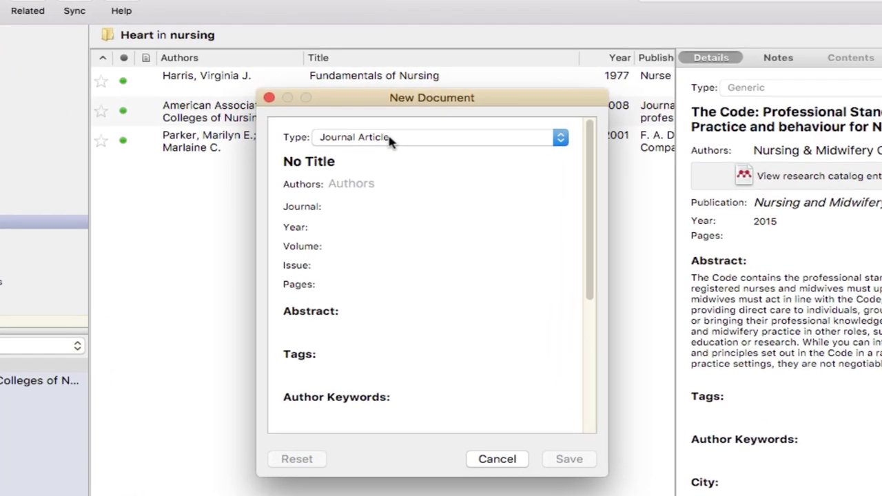
left_click(390, 140)
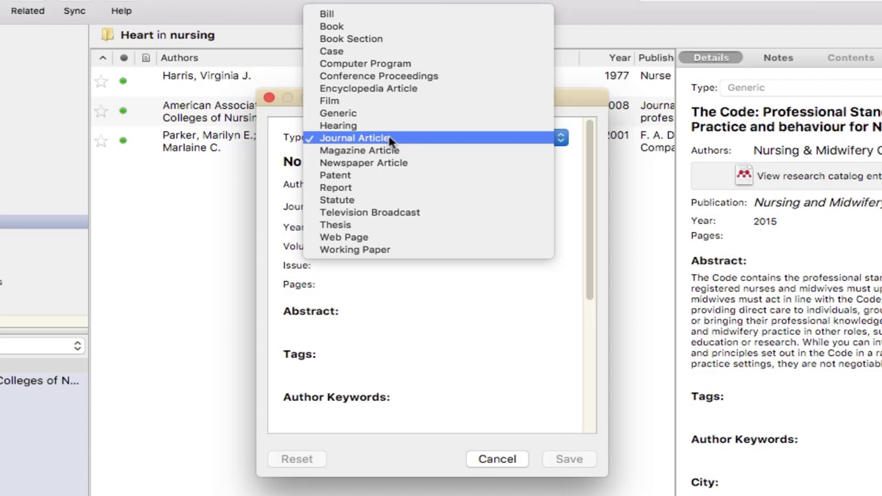
left_click(371, 31)
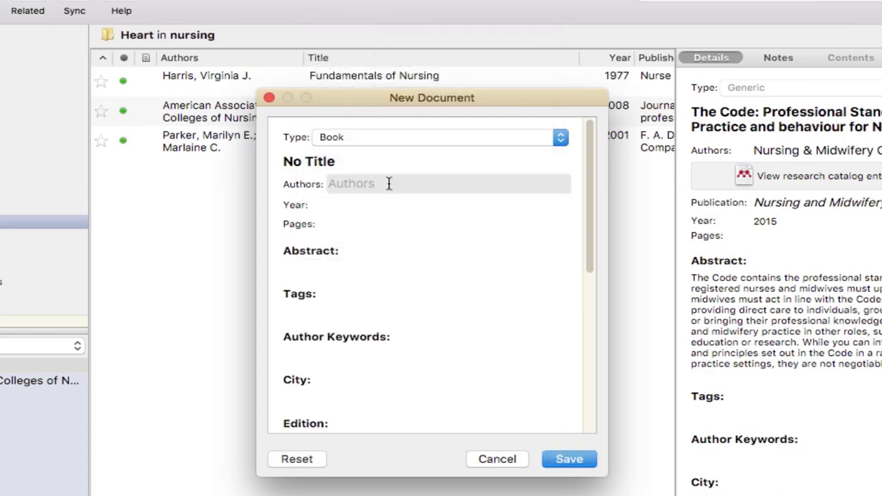
Step: Enter the author's full name for the new book, accepting the Institution/Organization suggestion
left_click(378, 182)
type("Henry")
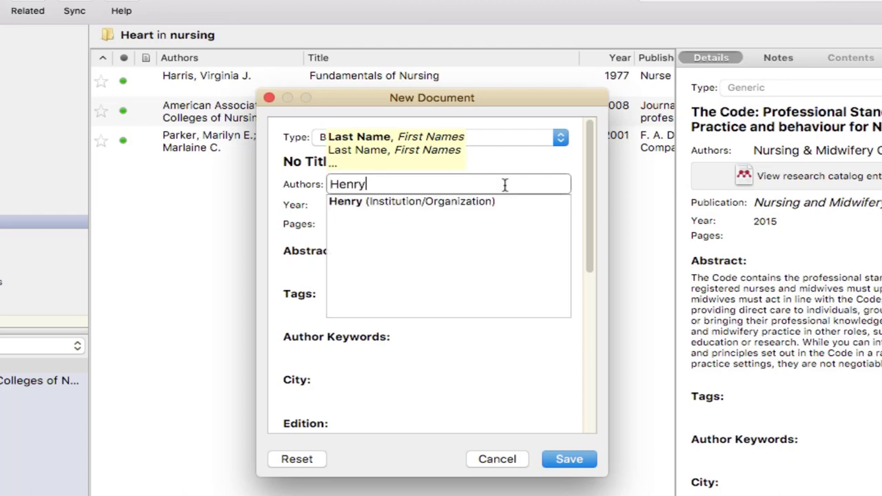
type(" Smith")
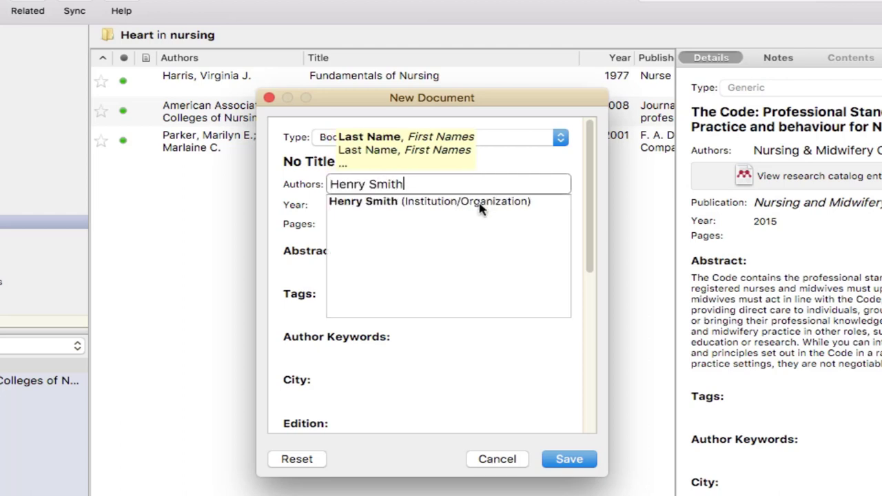
left_click(479, 202)
left_click(387, 216)
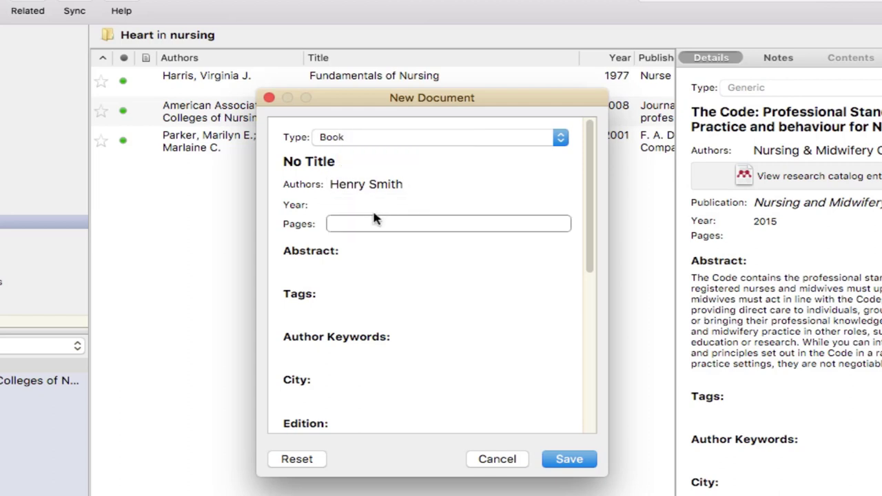
Step: Set the new book's year to 2009, save the entry, and open its details from the Heart folder
left_click(366, 204)
type("2009")
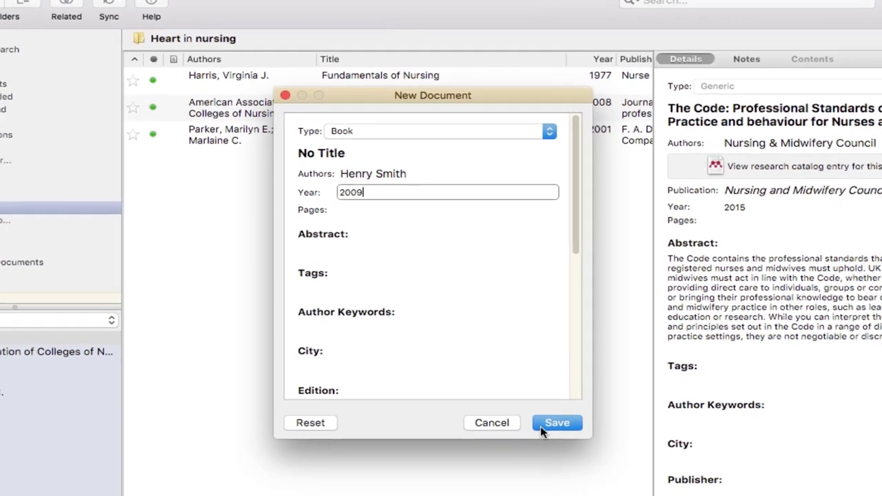
left_click(554, 459)
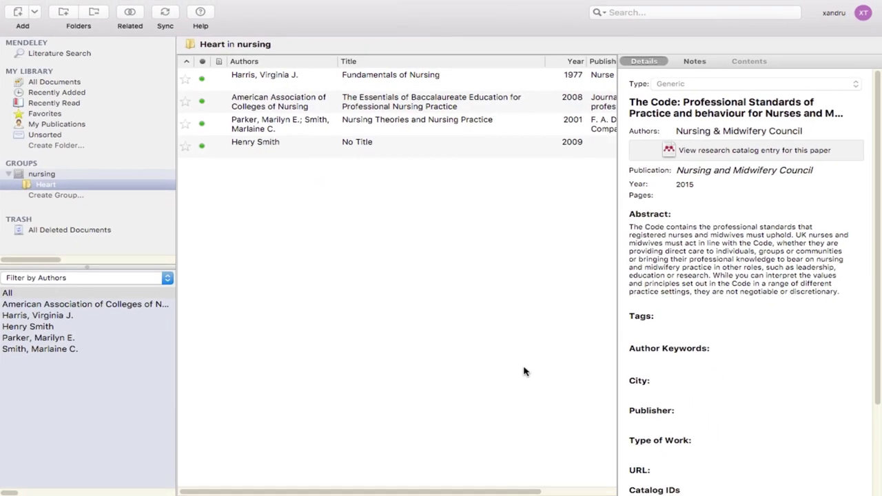
left_click(384, 141)
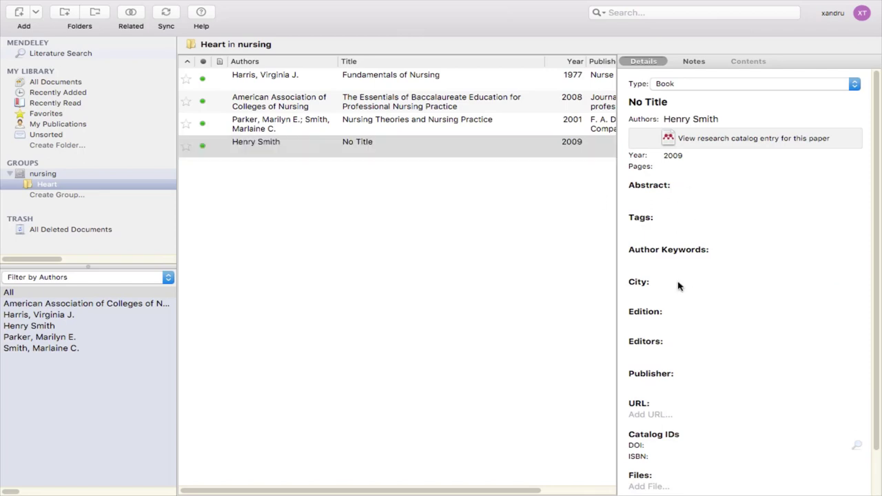
left_click(668, 262)
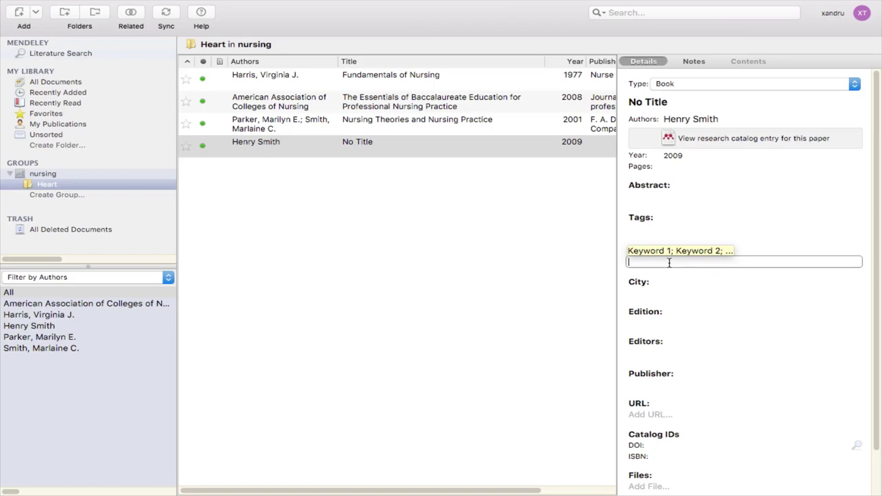
Step: Switch to Safari and open the worldcat.org site in place of the PNAS article
key("ctrl+Up")
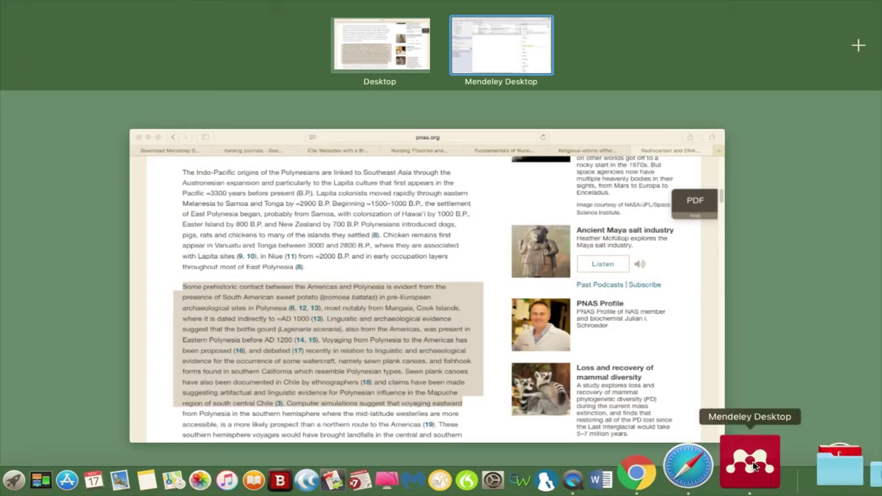
left_click(729, 460)
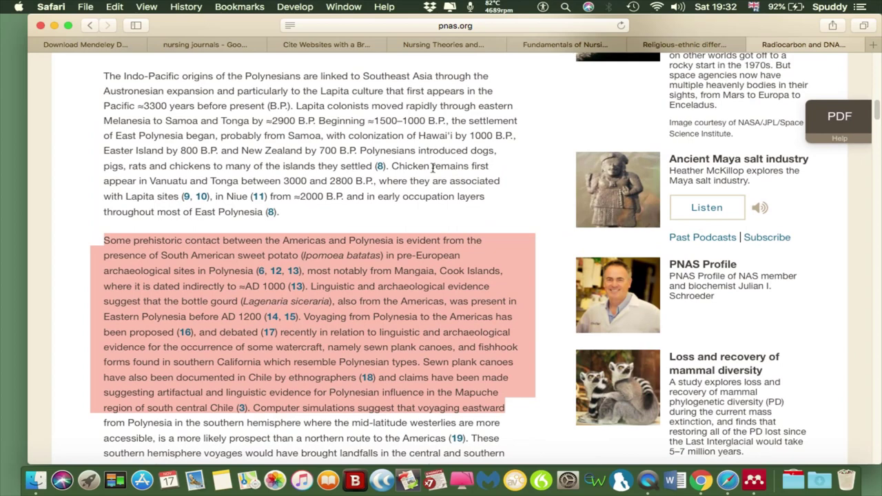
left_click(433, 168)
left_click(423, 26)
key("BackSpace")
type("worl")
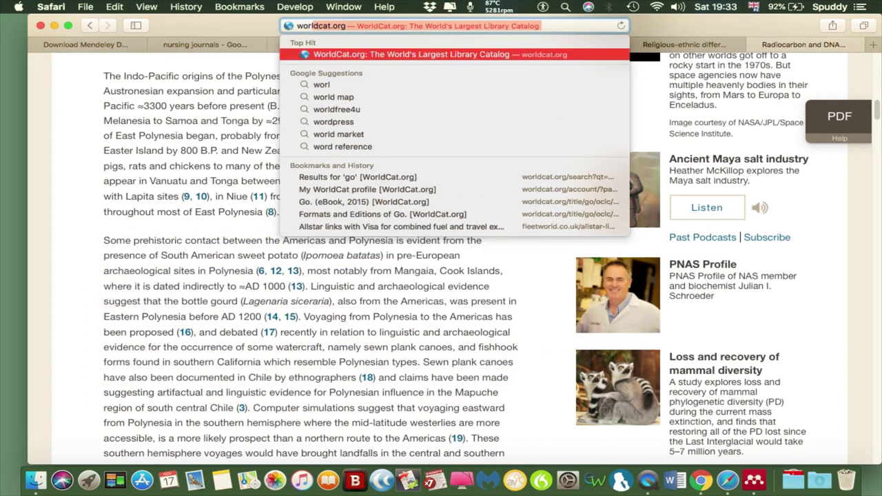
type("dcat")
key("Return")
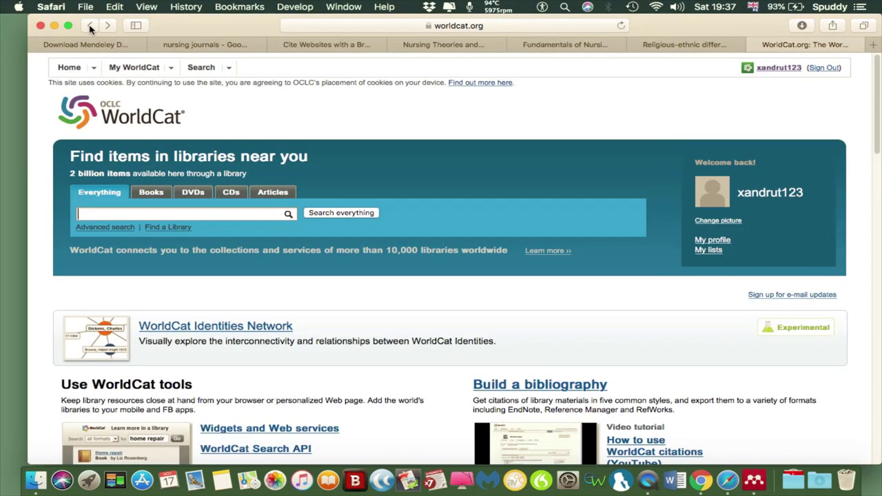
Step: Search all WorldCat items for "heart"
left_click(134, 67)
type("nursi")
key("BackSpace")
key("BackSpace")
key("BackSpace")
key("BackSpace")
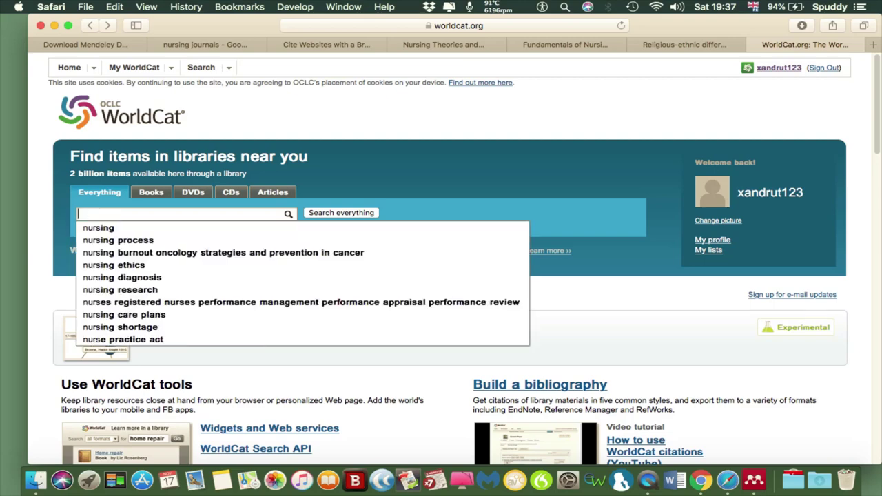
type("heart")
key("Return")
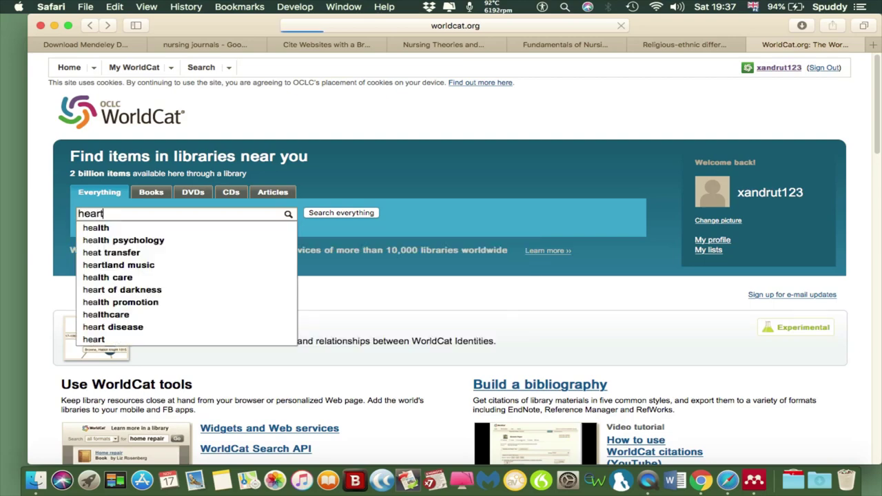
Step: Select the first search result, "The heart of the matter", and open its record to review the details
left_click(204, 210)
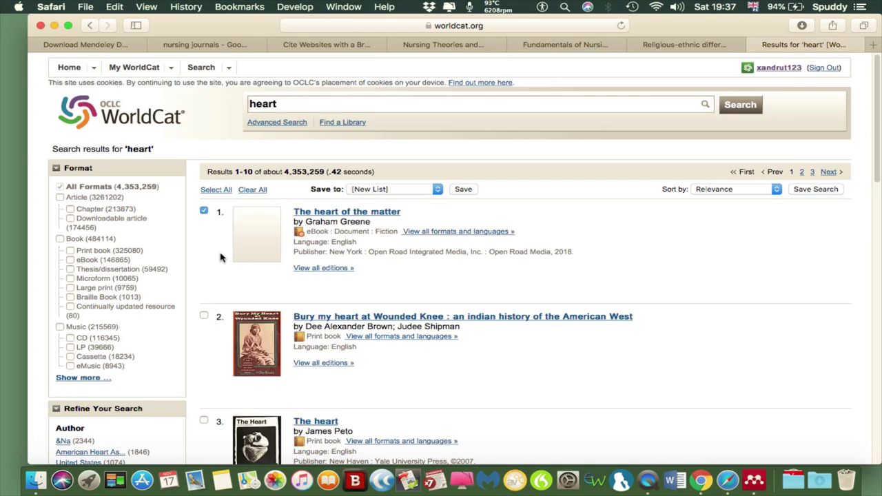
left_click(326, 213)
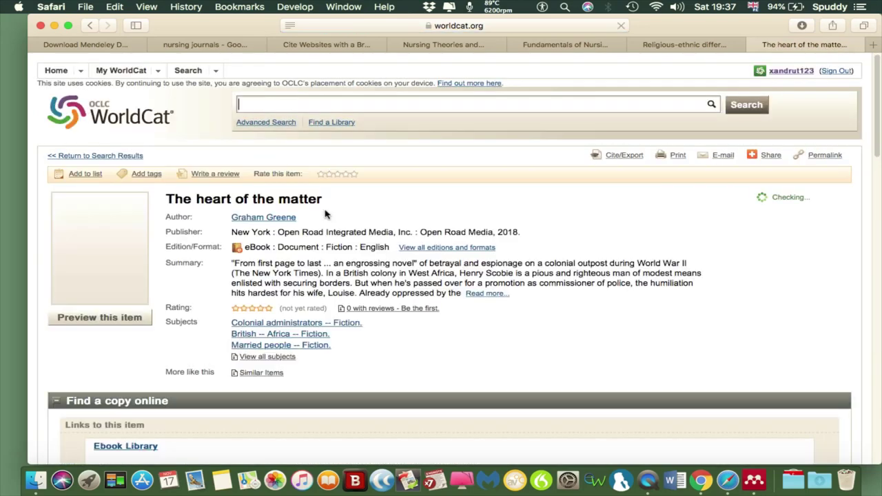
scroll(327, 215, "down", 10)
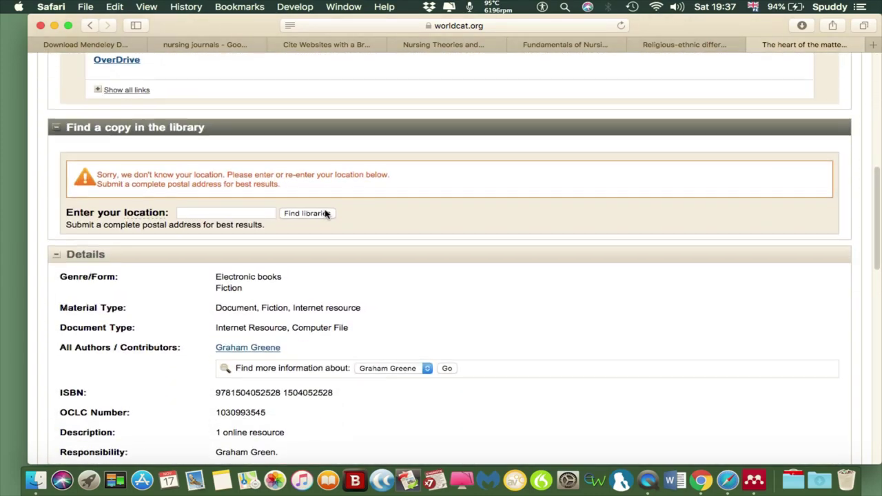
scroll(327, 213, "up", 10)
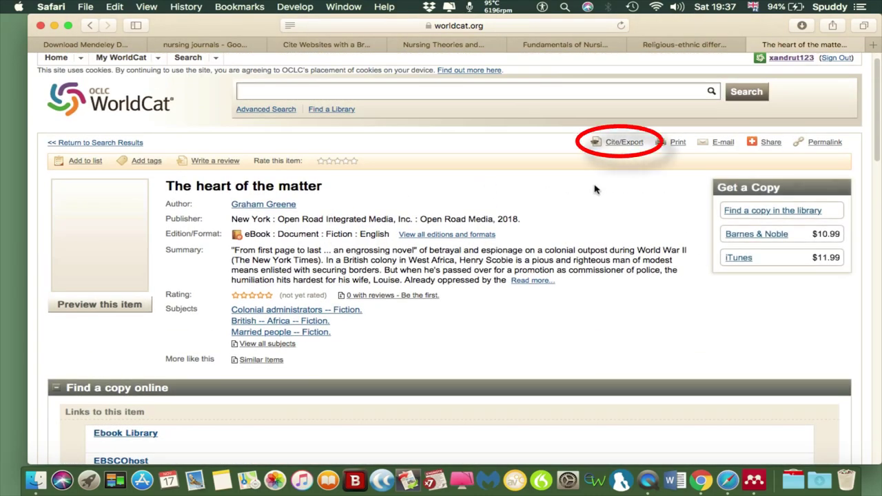
Step: Export the citation of "The heart of the matter" to EndNote / Reference Manager (non-Latin) and check for its file in Downloads
left_click(622, 147)
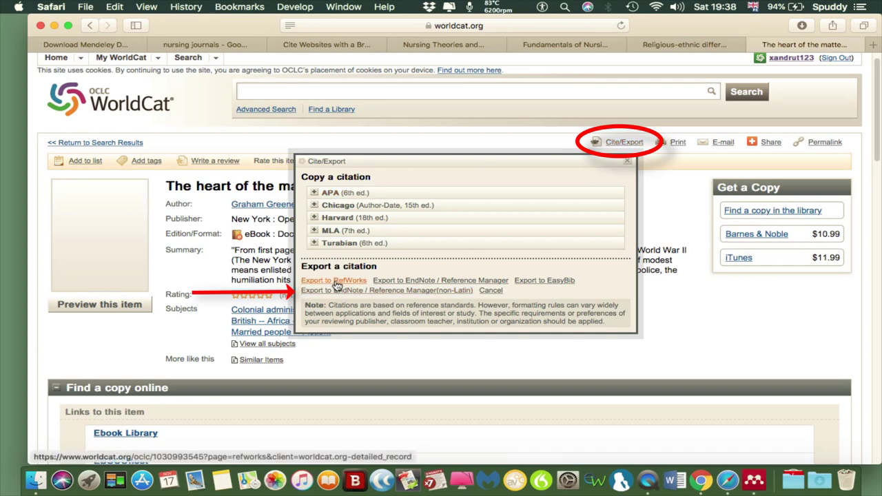
left_click(446, 295)
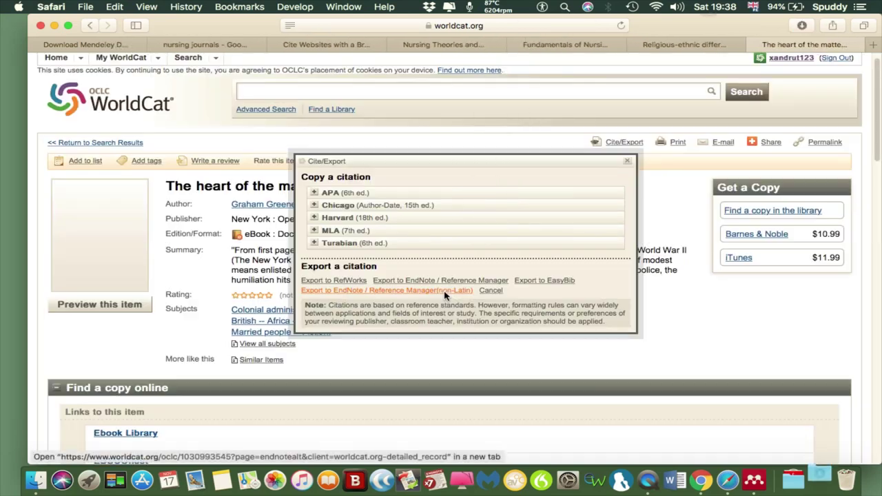
left_click(820, 470)
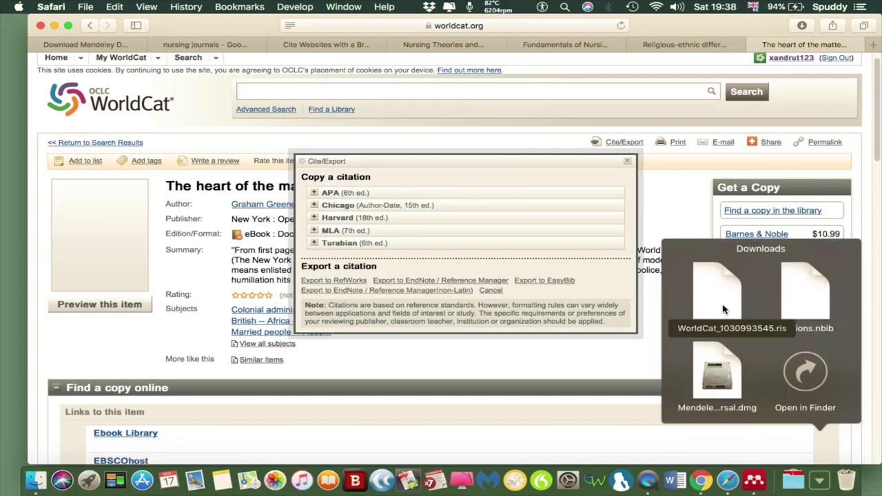
left_click(516, 410)
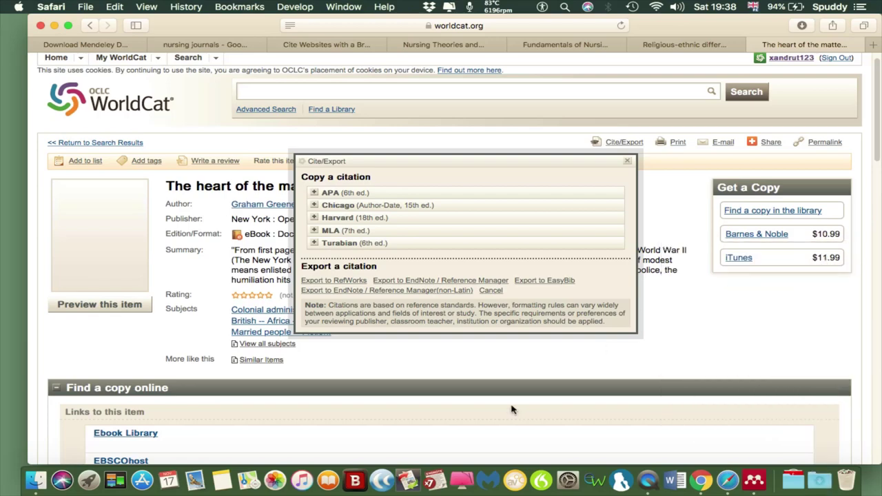
Step: Switch to Mendeley Desktop and add the file WorldCat_1030993545.ris from Downloads to All Documents
left_click(754, 480)
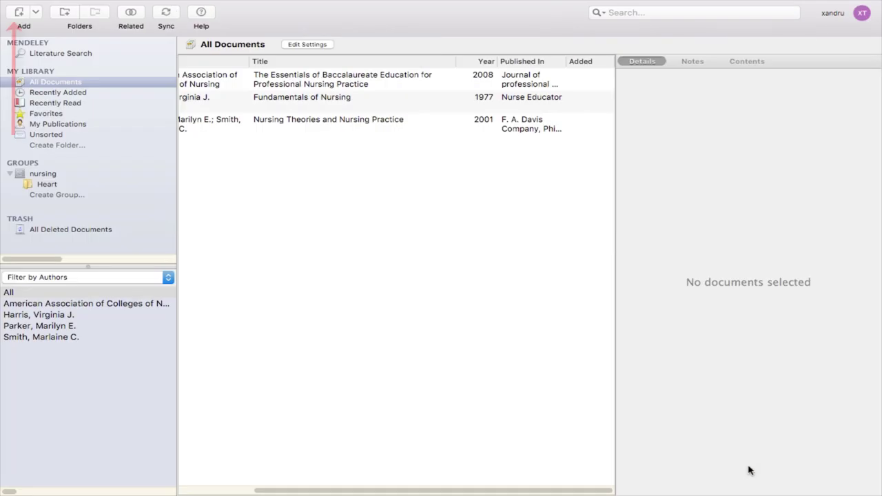
left_click(21, 17)
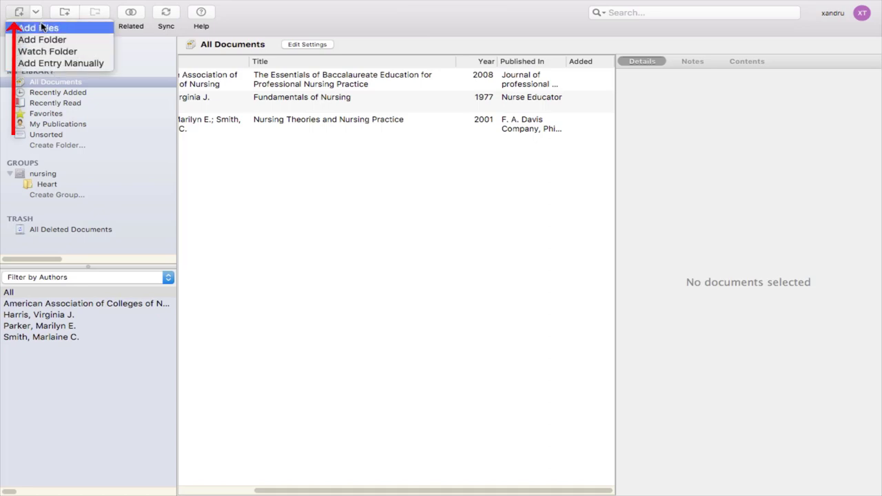
left_click(42, 28)
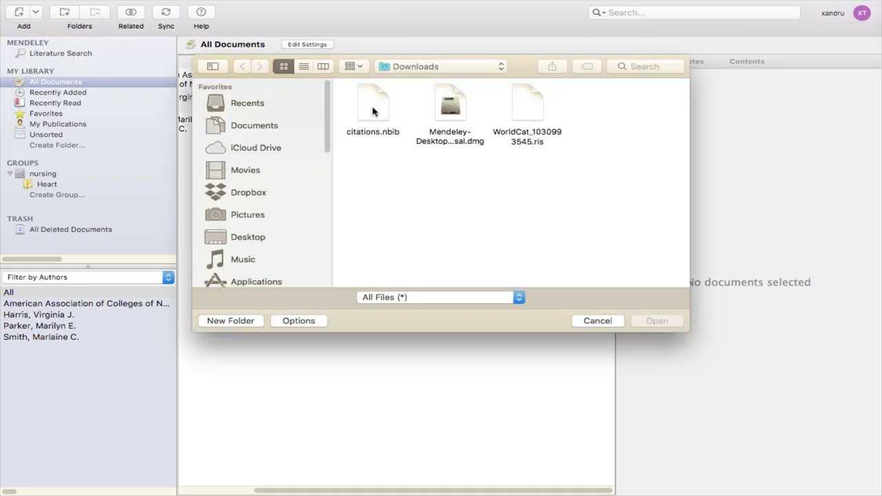
double_click(522, 101)
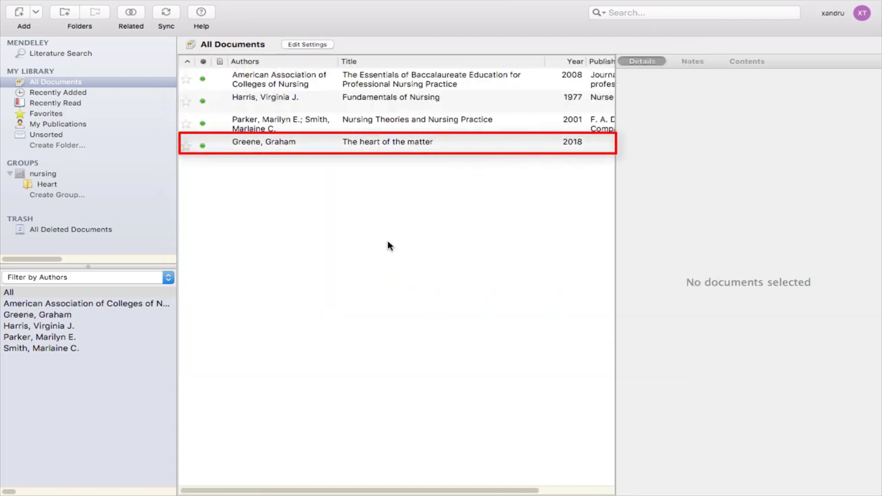
Step: Add "The Essentials of Baccalaureate Education for Professional Nursing Practice" to the Heart folder of the nursing group and open that folder
left_click(282, 84)
left_click_drag(283, 83, 68, 184)
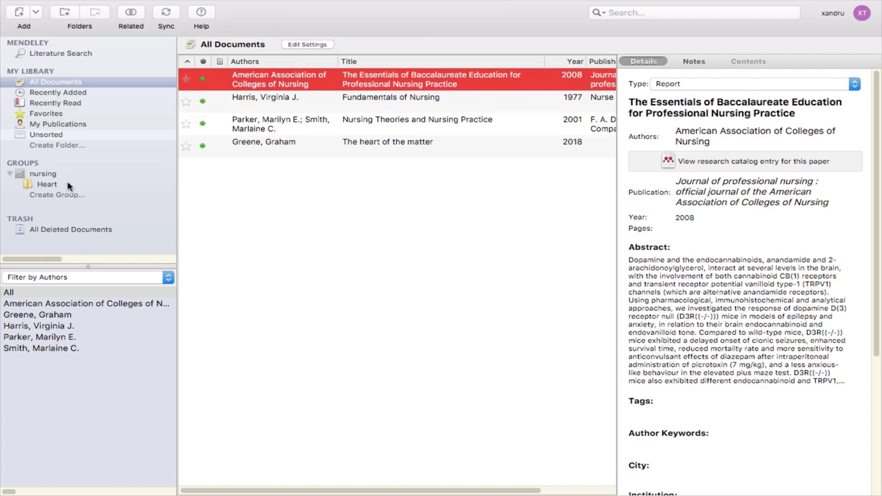
left_click(45, 185)
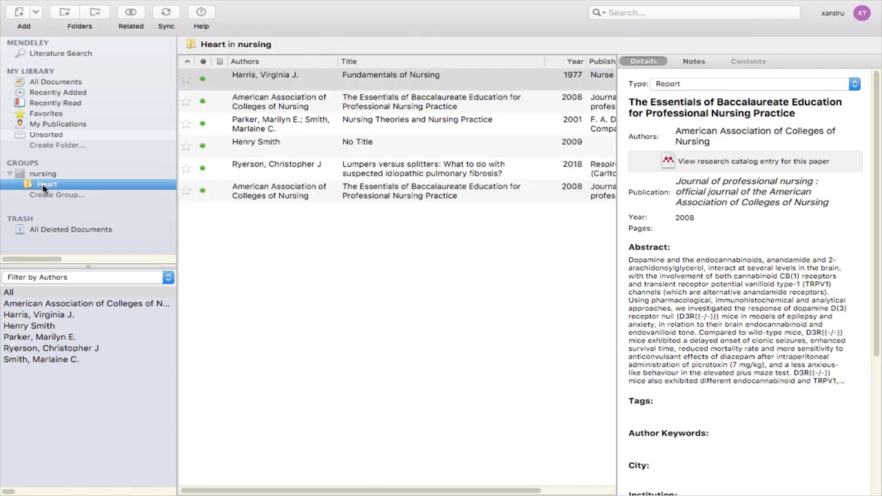
Step: Open the Mendeley Web Importer installation page in Safari and add the Save to Mendeley button to the favourites bar
mouse_move(29, 4)
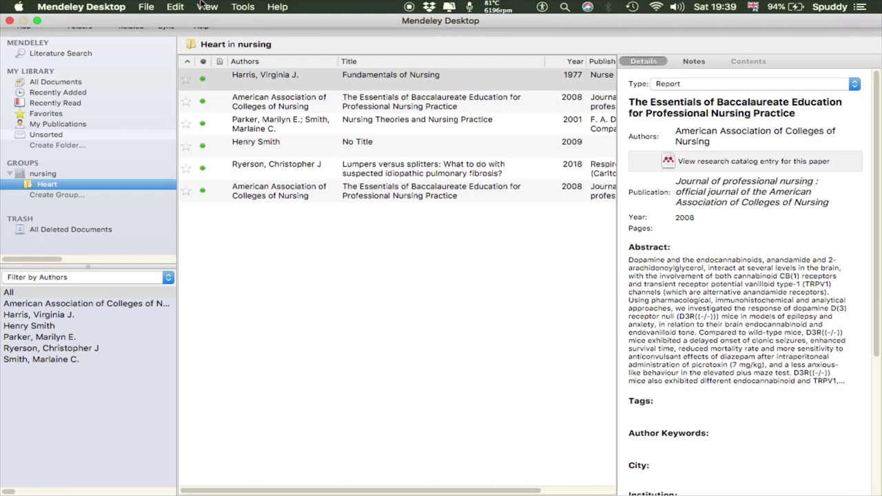
left_click(246, 9)
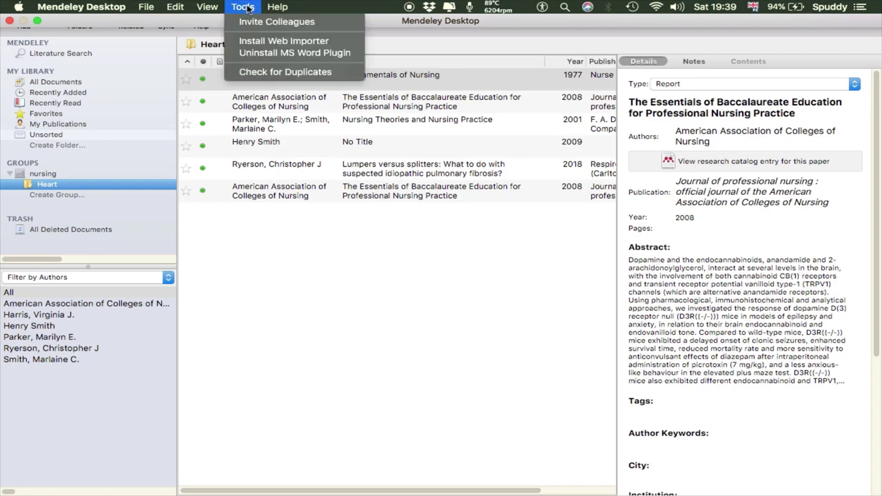
left_click(264, 43)
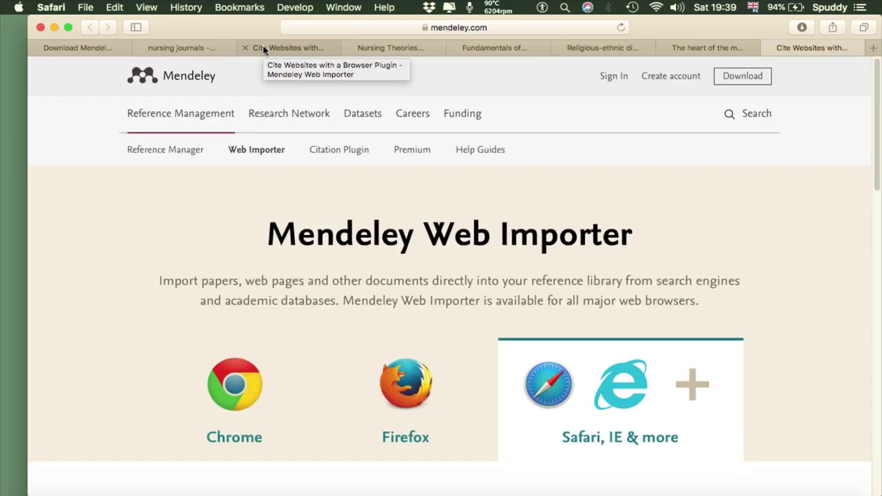
scroll(287, 305, "down", 5)
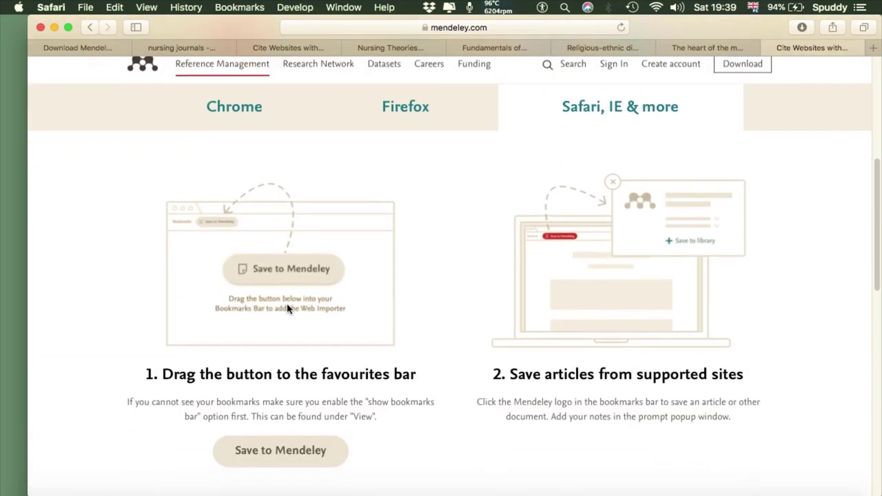
scroll(346, 310, "down", 1)
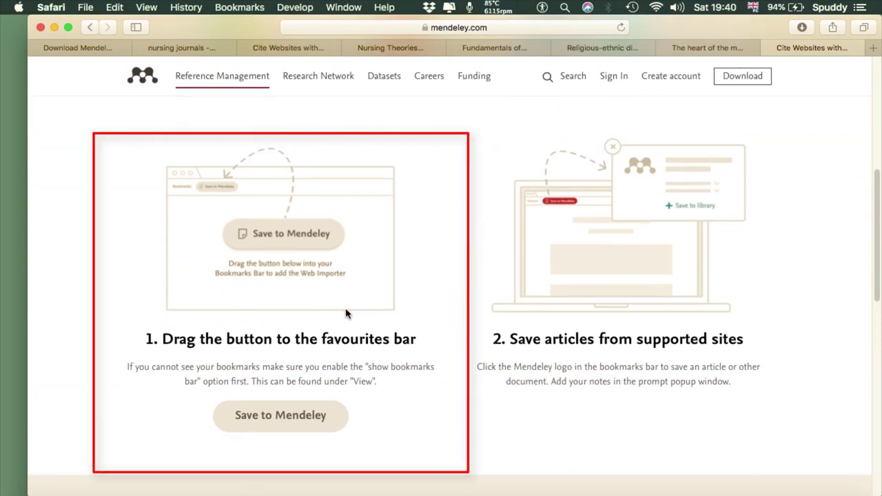
key("super+shift+b")
mouse_move(285, 429)
left_mouse_down()
mouse_move(234, 65)
mouse_move(216, 52)
mouse_move(263, 48)
left_mouse_up()
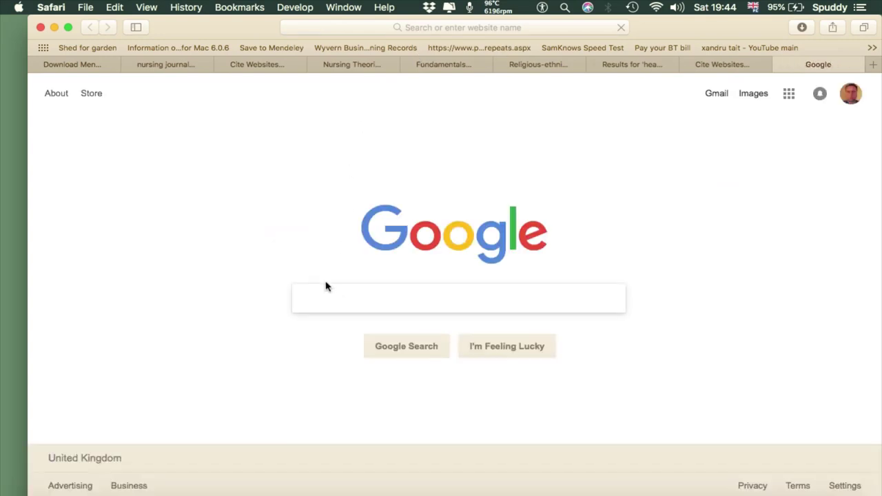
Step: Search Google for "heart cardio" and open the UT Southwestern article "The 'best' cardio workout for a healthy heart"
type("heart")
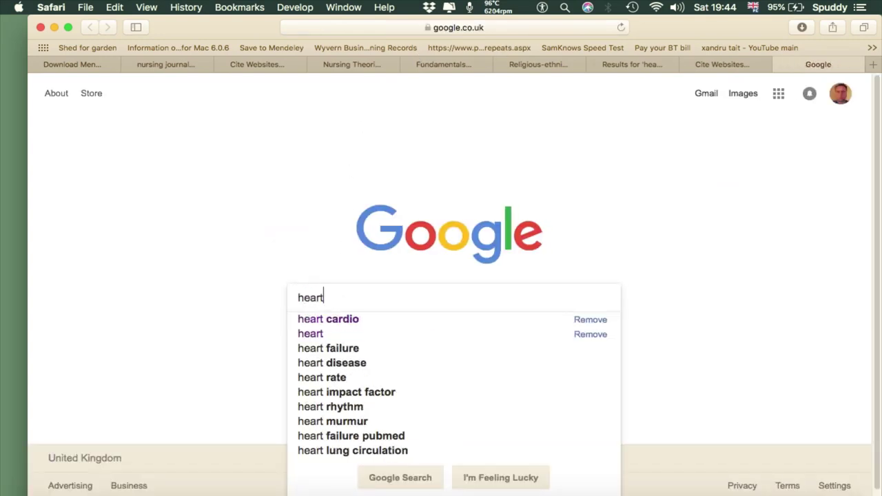
left_click(336, 319)
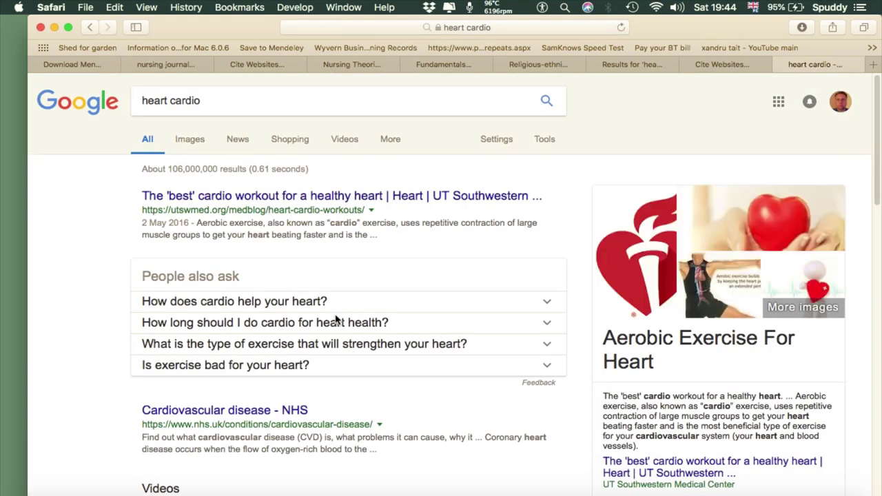
left_click(315, 205)
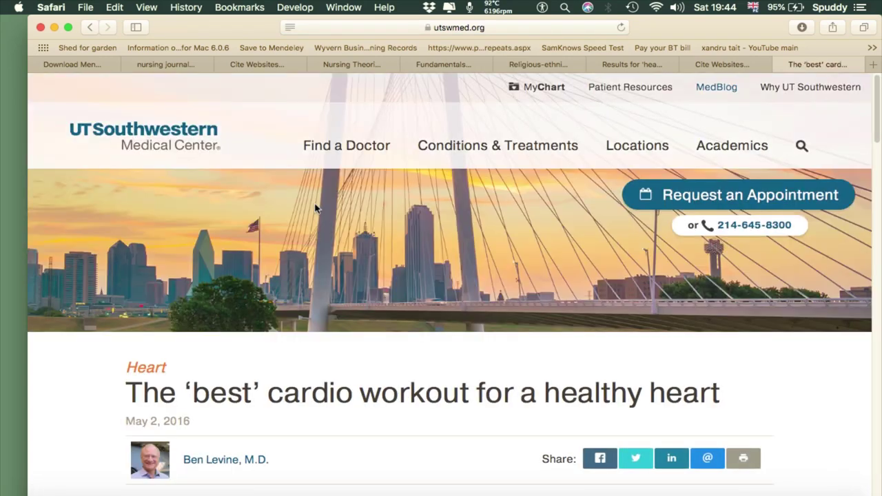
Step: Capture the article with Save to Mendeley, review its metadata form, and save it as a Web Page reference
left_click(266, 47)
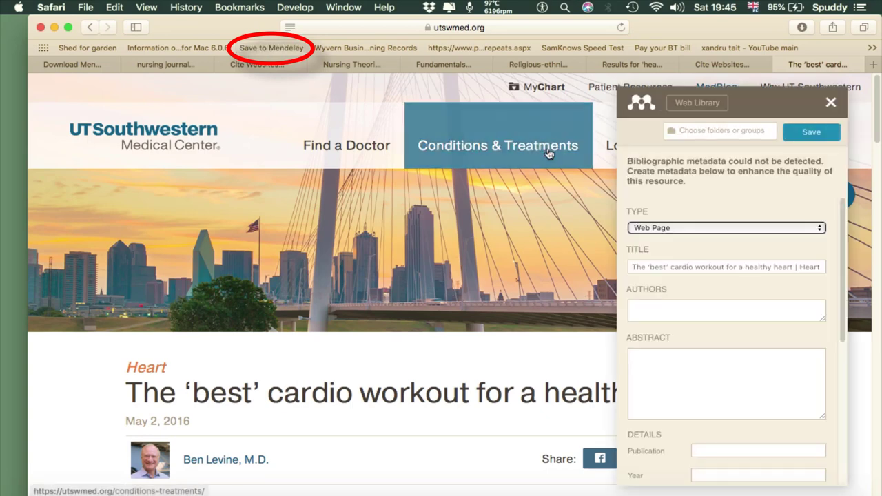
scroll(699, 274, "down", 9)
scroll(700, 273, "down", 3)
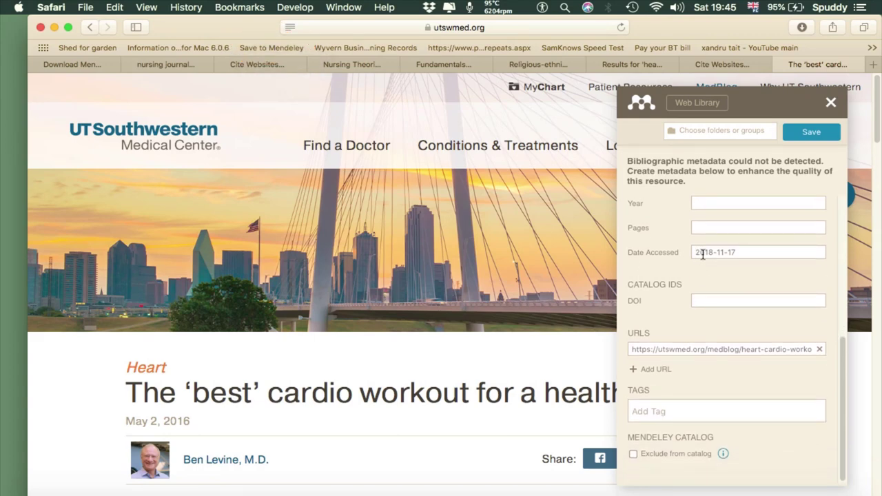
scroll(703, 256, "up", 5)
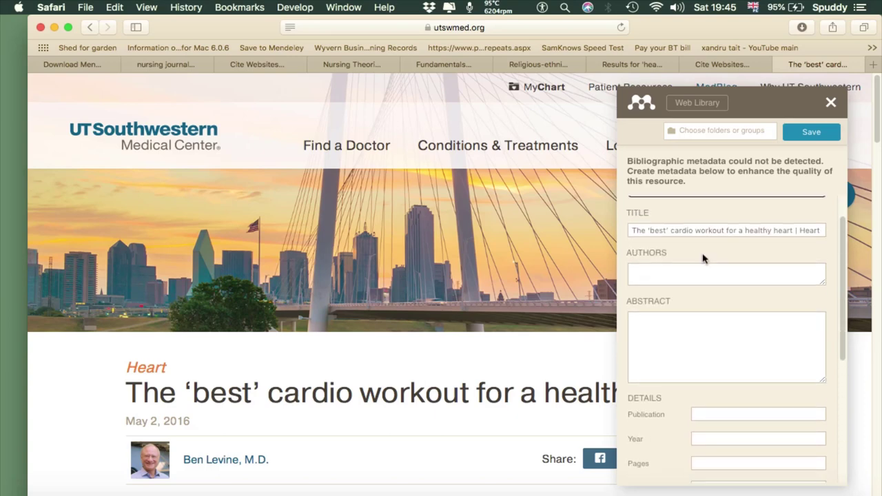
left_click(651, 276)
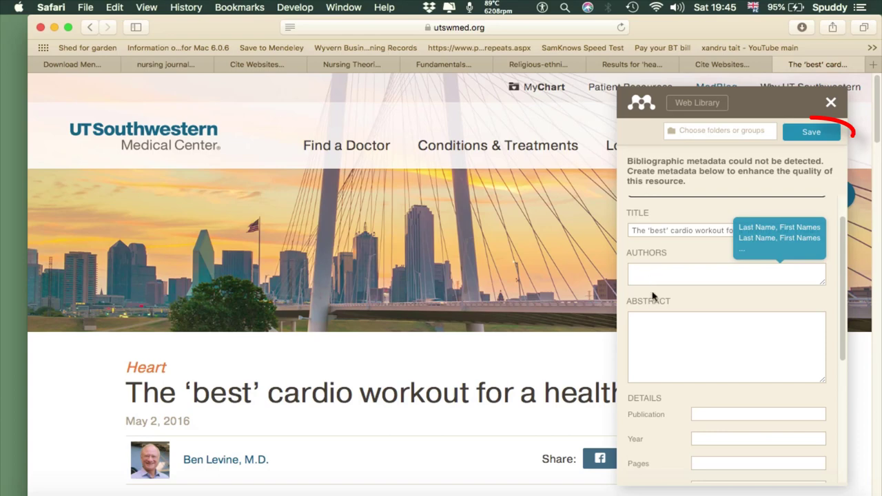
left_click(658, 322)
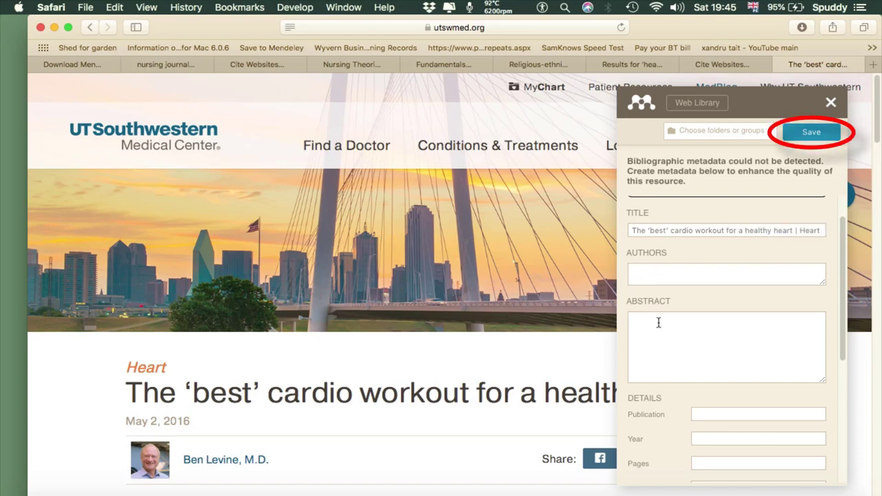
left_click(791, 134)
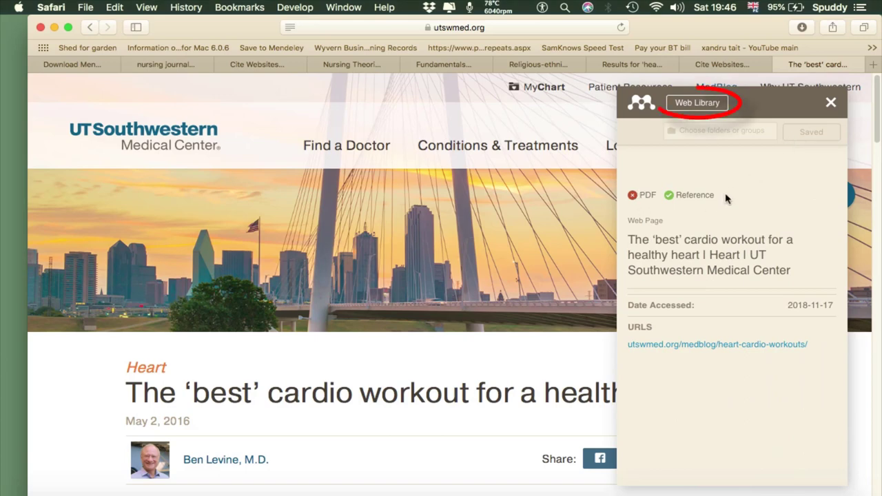
Step: Open the Mendeley web library and dismiss the welcome message and the introductory tour
left_click(694, 108)
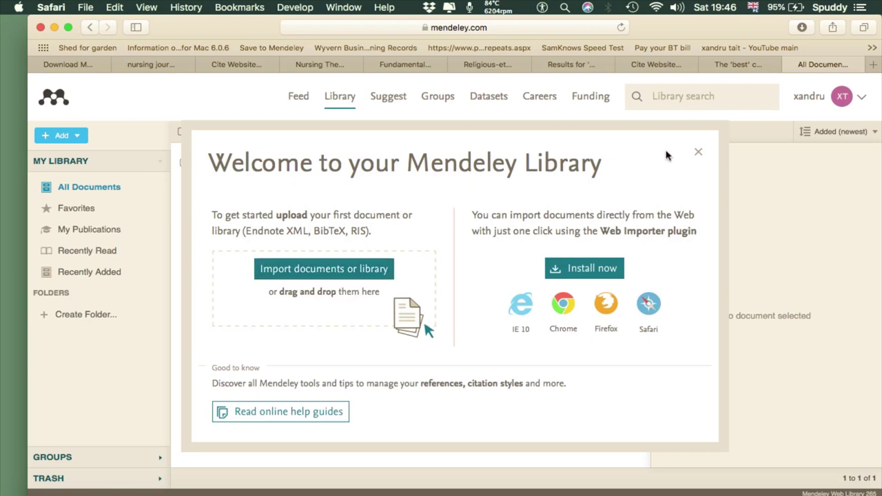
left_click(697, 151)
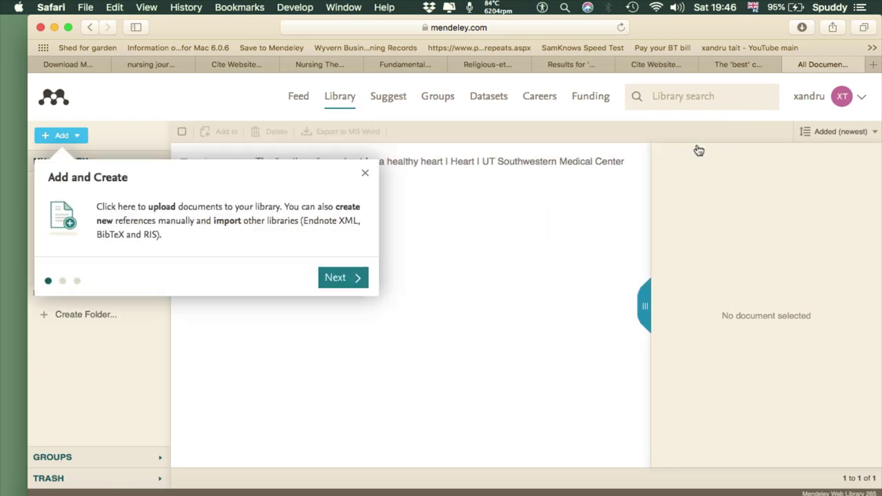
left_click(344, 278)
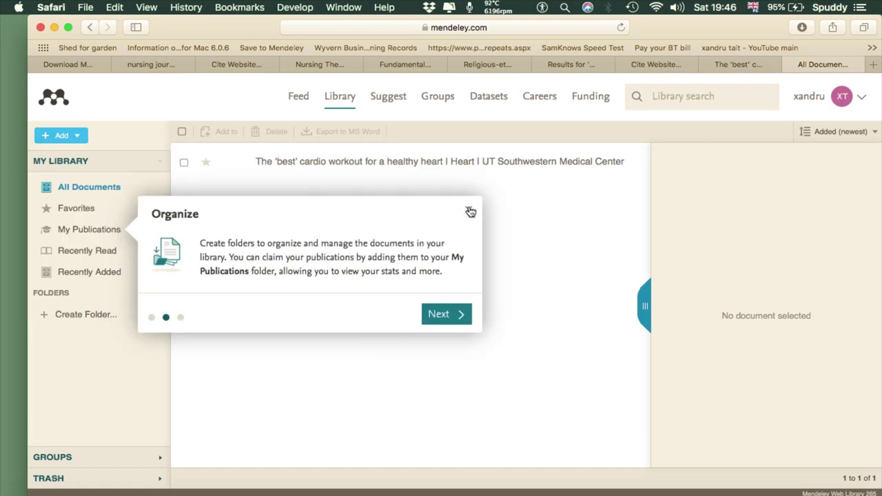
left_click(467, 209)
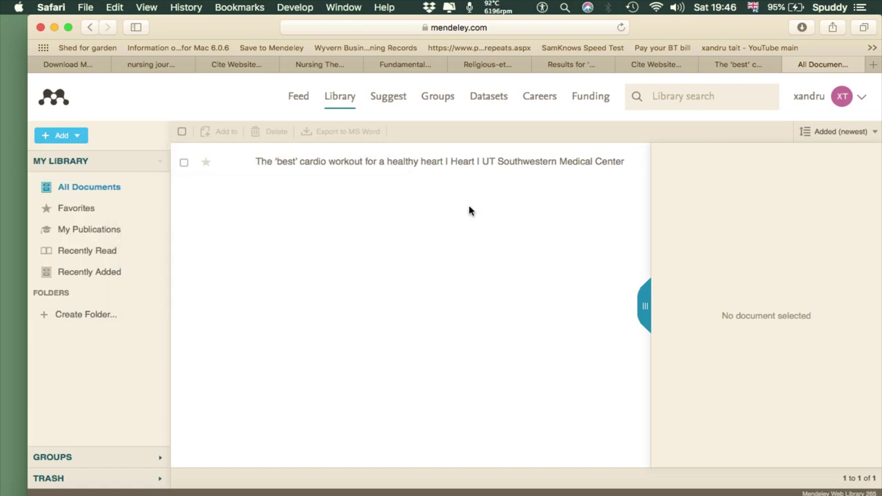
Step: Create a folder named "heart" in the web library and look over its contents
left_click(79, 315)
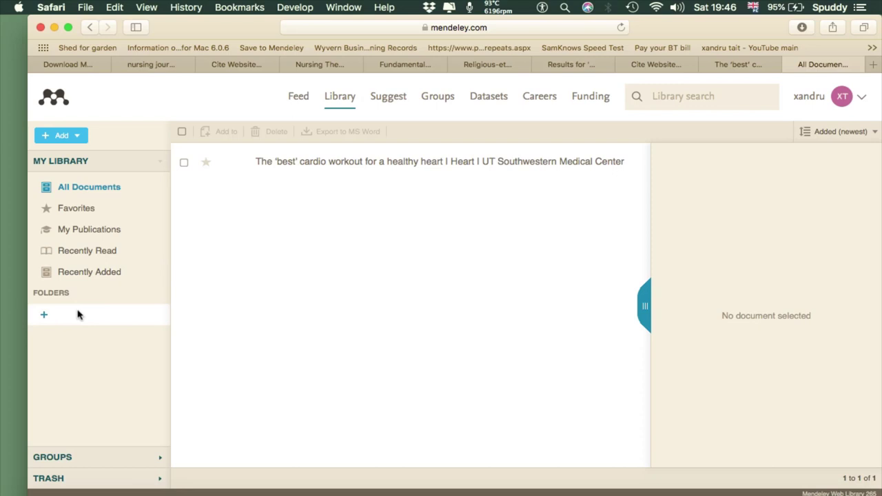
type("heart")
key("Return")
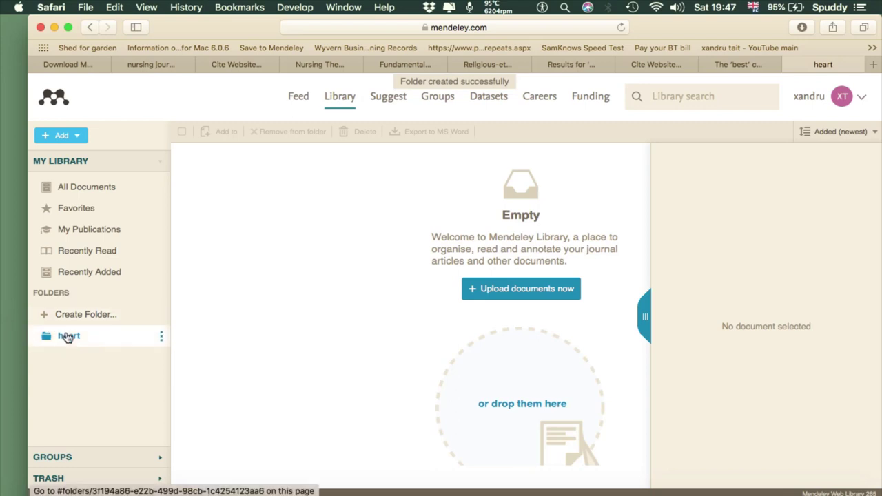
scroll(482, 384, "down", 1)
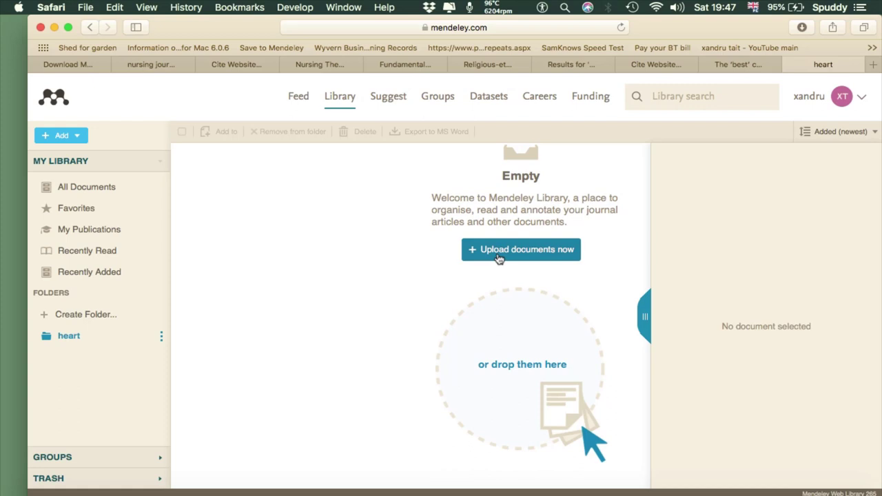
Step: Add "The 'best' cardio workout for a healthy heart" from All Documents to the heart folder and open that folder
left_click(87, 193)
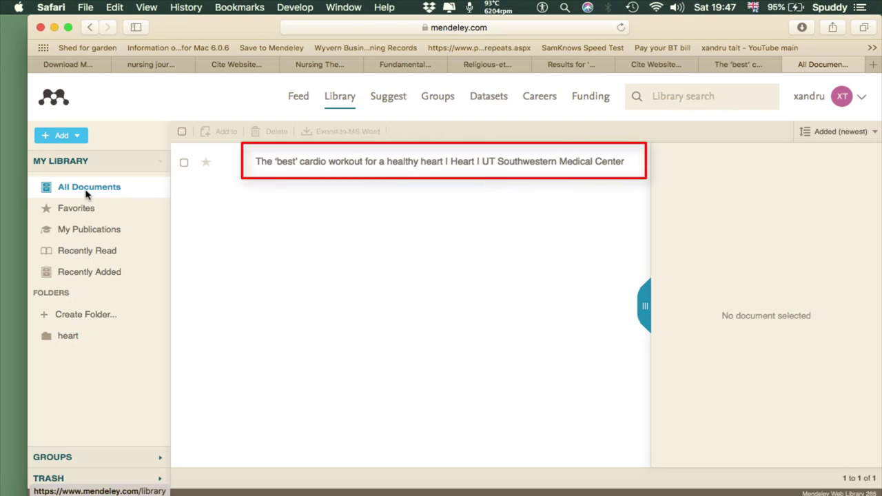
left_click(185, 166)
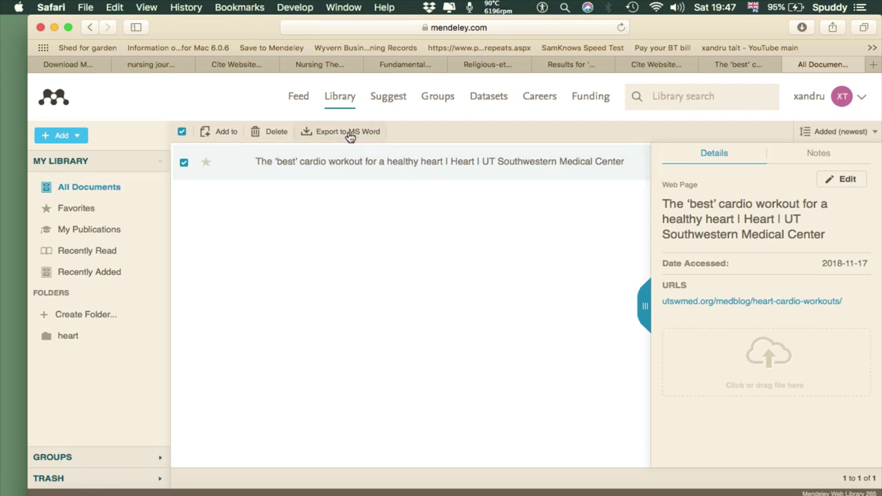
left_click(228, 133)
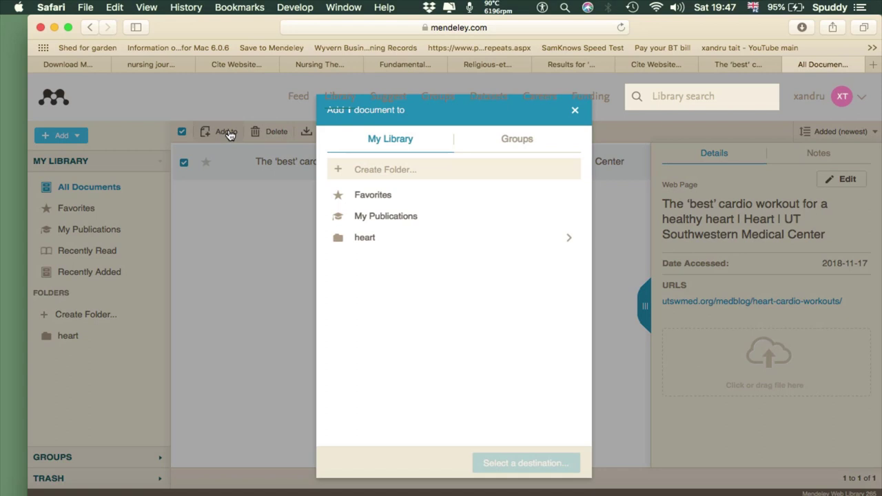
left_click(365, 239)
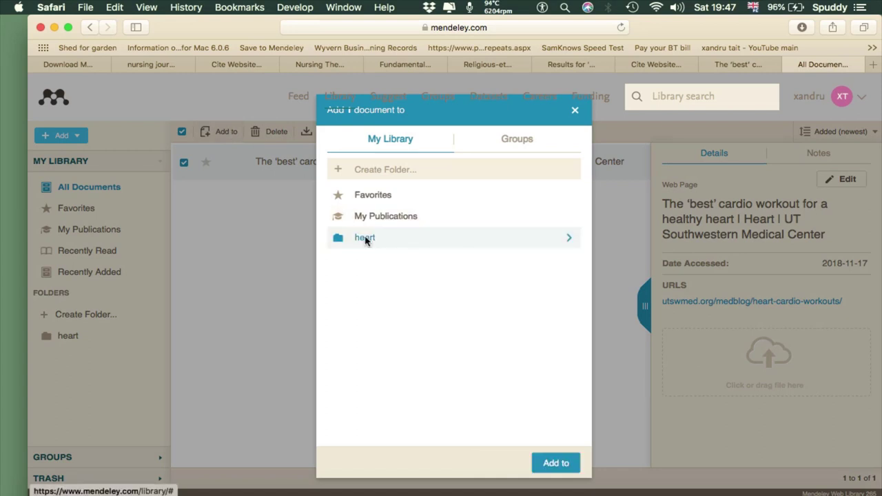
left_click(558, 463)
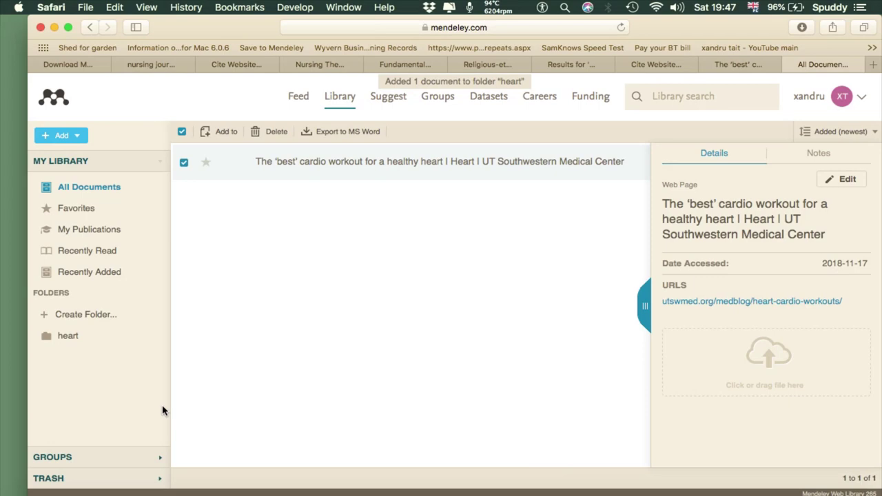
left_click(76, 340)
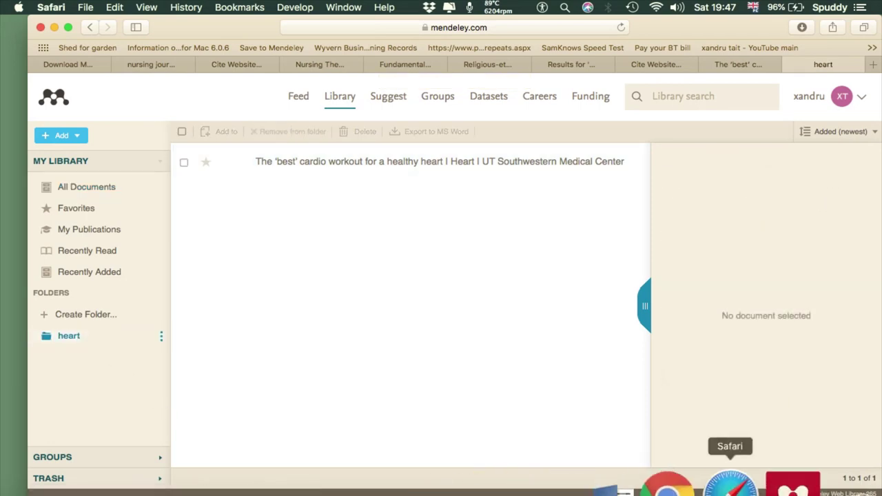
Step: Switch to Mendeley Desktop and view All Documents, followed by the Literature Search results
left_click(755, 484)
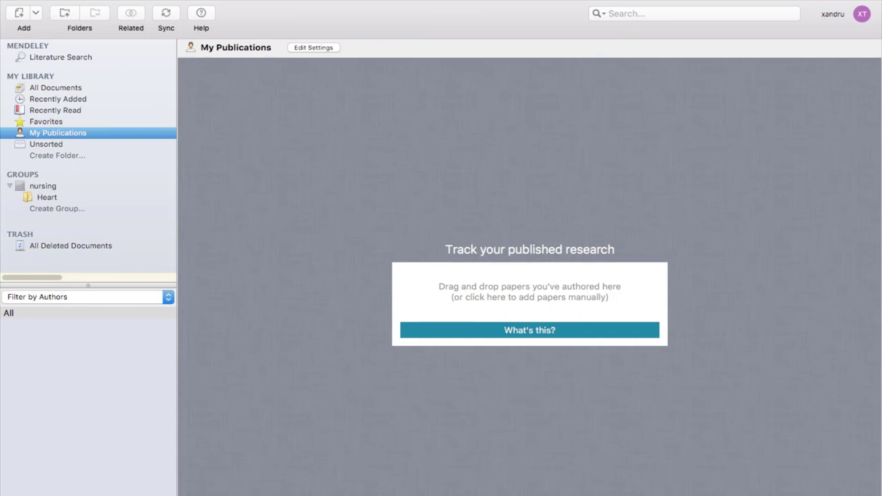
left_click(38, 89)
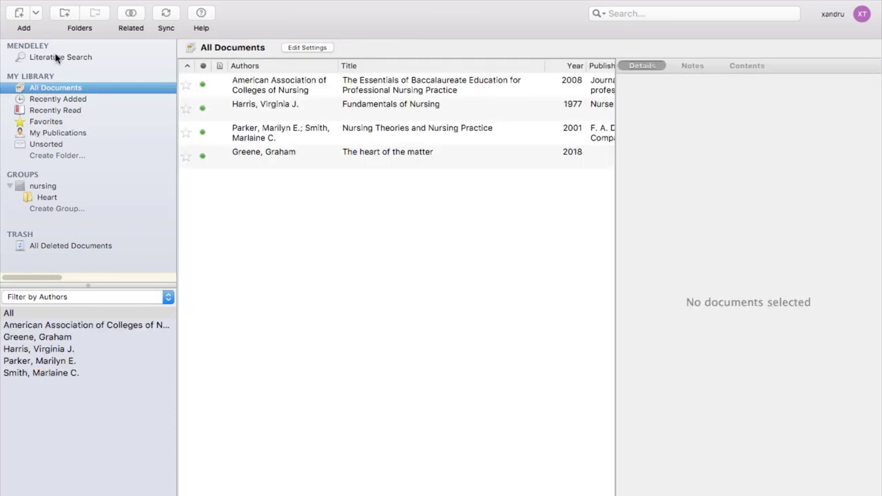
left_click(57, 59)
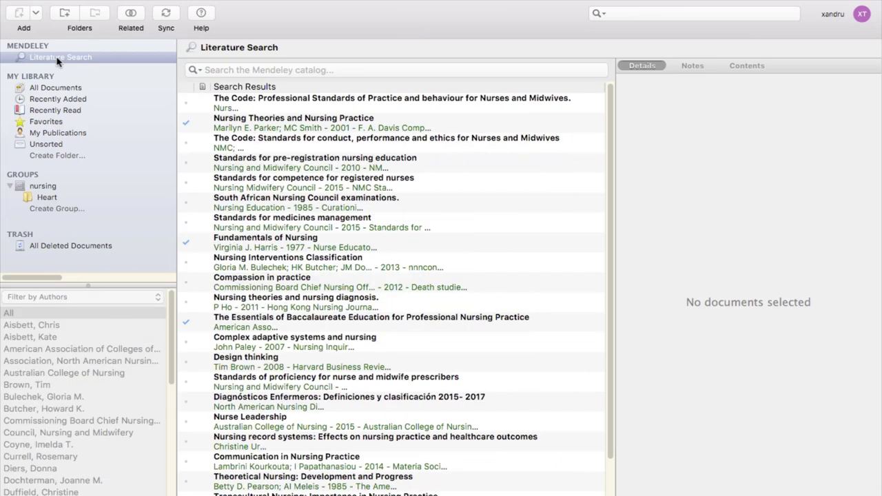
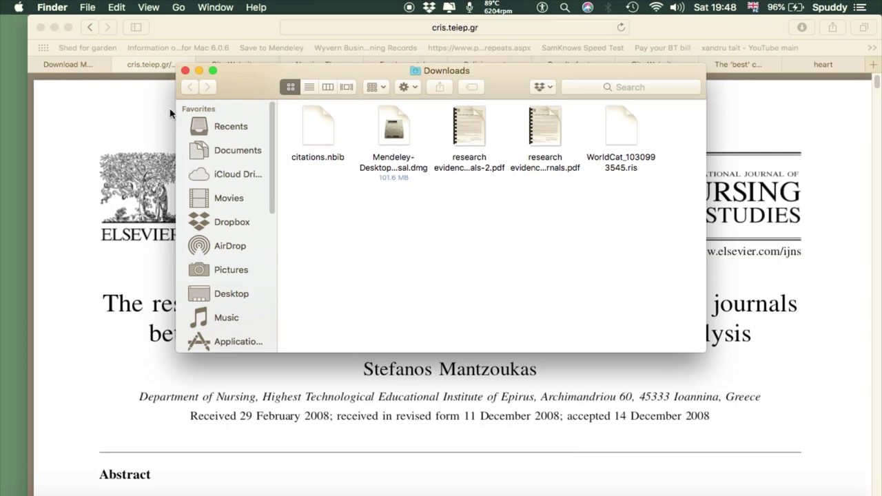
Step: Place Mendeley Desktop and the Finder Downloads folder side by side in Split View
left_click(747, 485)
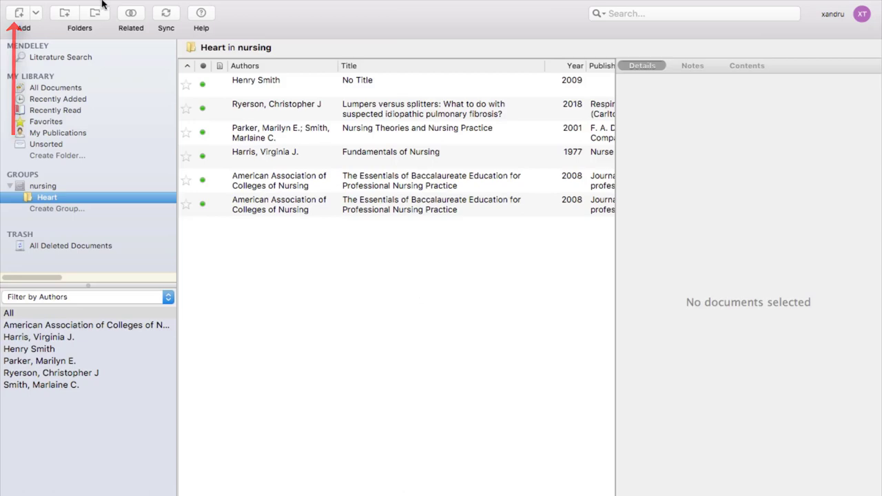
left_click(38, 22)
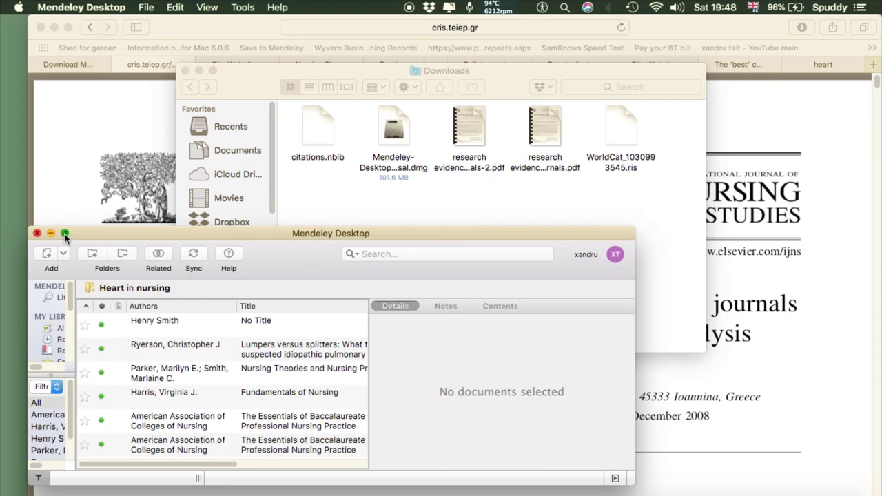
left_click_drag(65, 235, 64, 235)
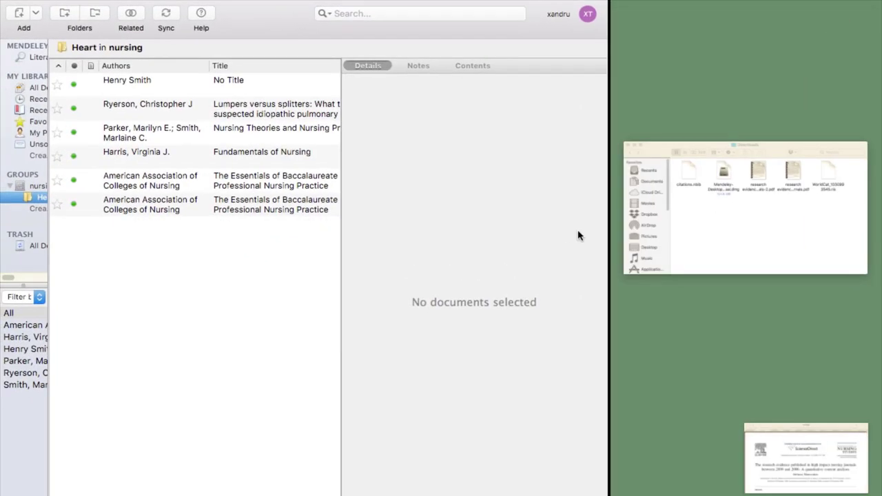
left_click(748, 230)
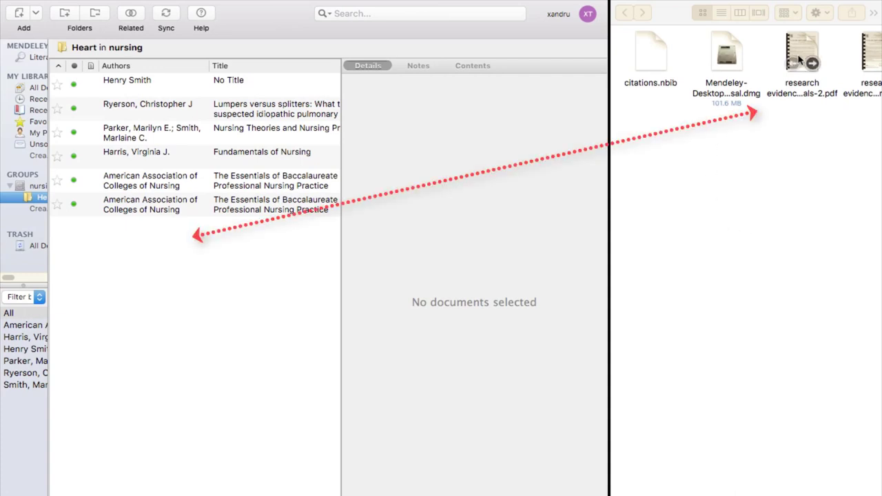
Step: Import the research evidence PDF ending in "als-2.pdf" from Downloads into the nursing group's Heart folder, and return Mendeley Desktop to full screen
left_click_drag(801, 59, 158, 236)
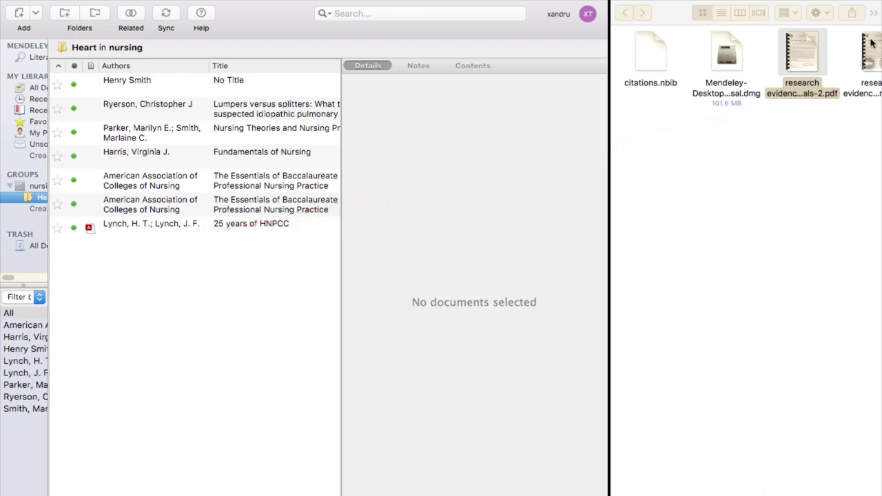
mouse_move(71, 4)
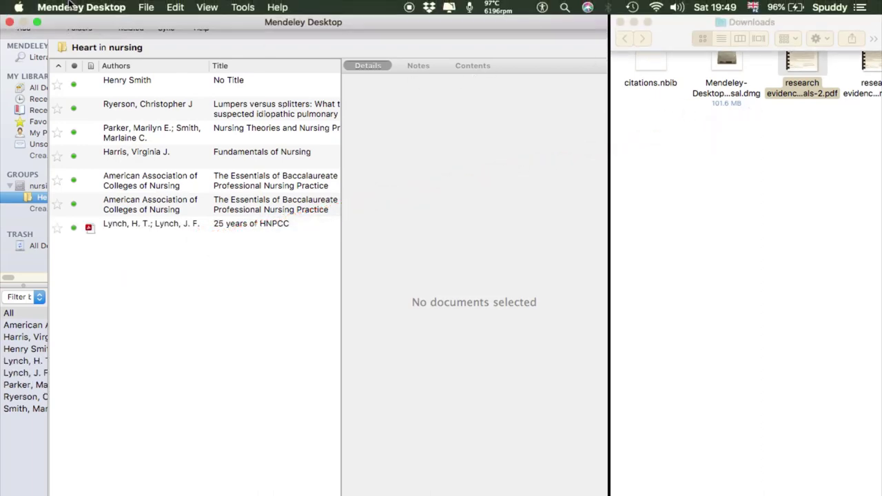
left_click(37, 22)
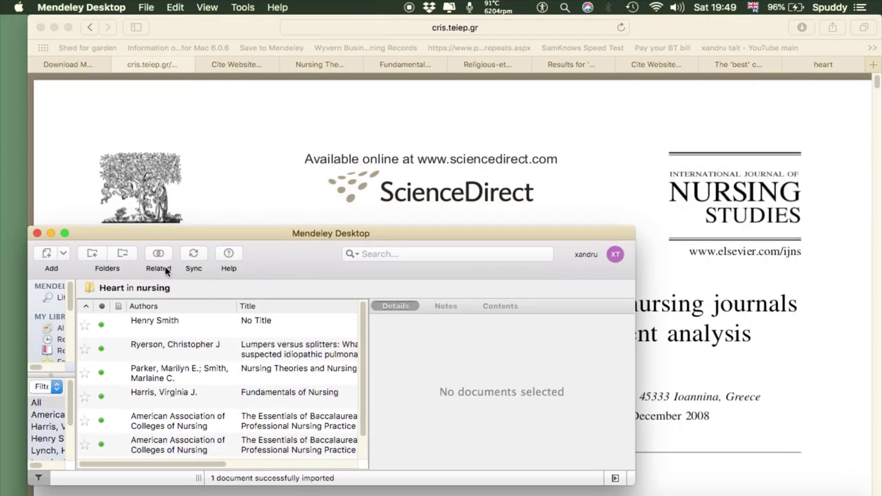
left_click(64, 233)
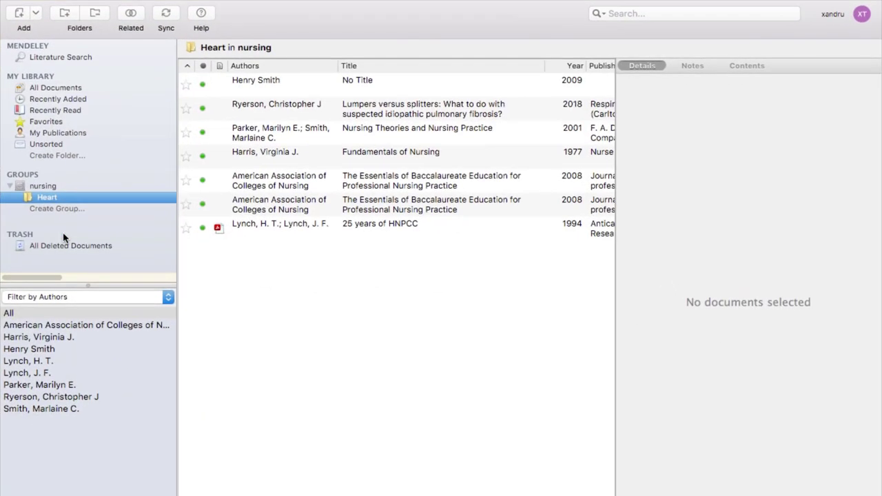
Step: Examine the details of the imported "25 years of HNPCC" entry, from its abstract down to the attached file
left_click(319, 231)
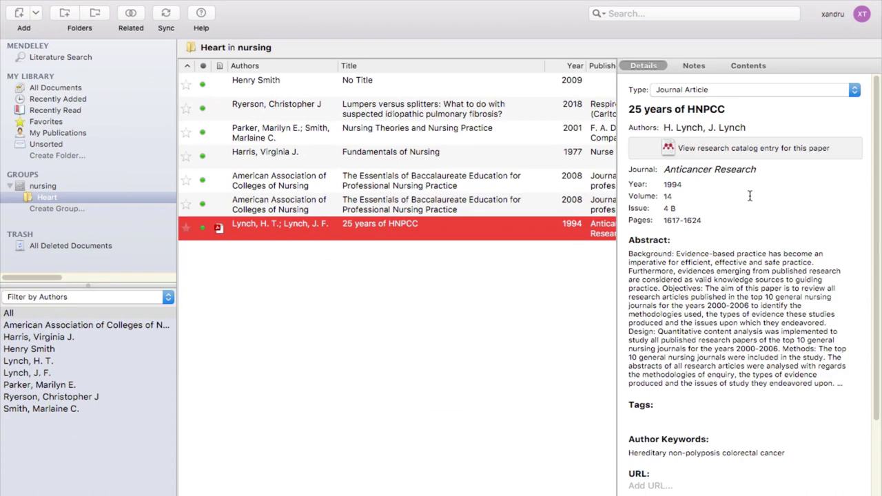
scroll(749, 196, "down", 5)
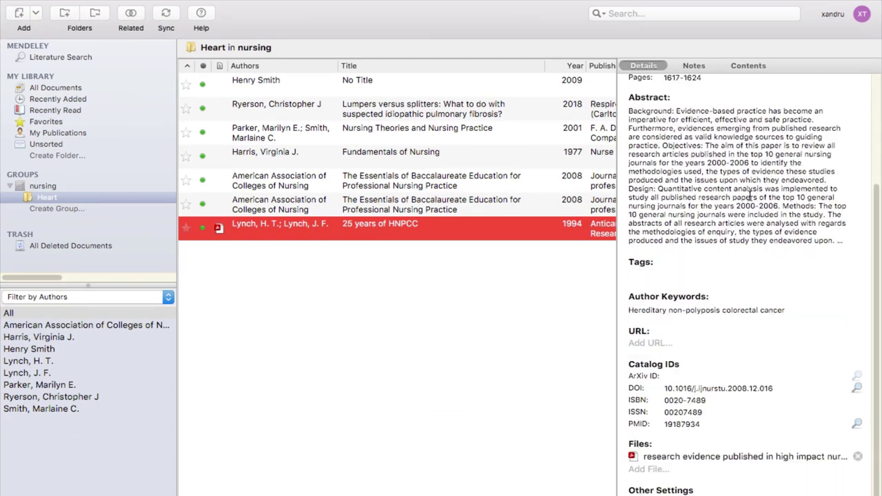
scroll(749, 197, "up", 5)
Step: Switch to Safari and run the Mendeley Web Importer on the open nursing journals article, reviewing the captured reference
key("ctrl+Up")
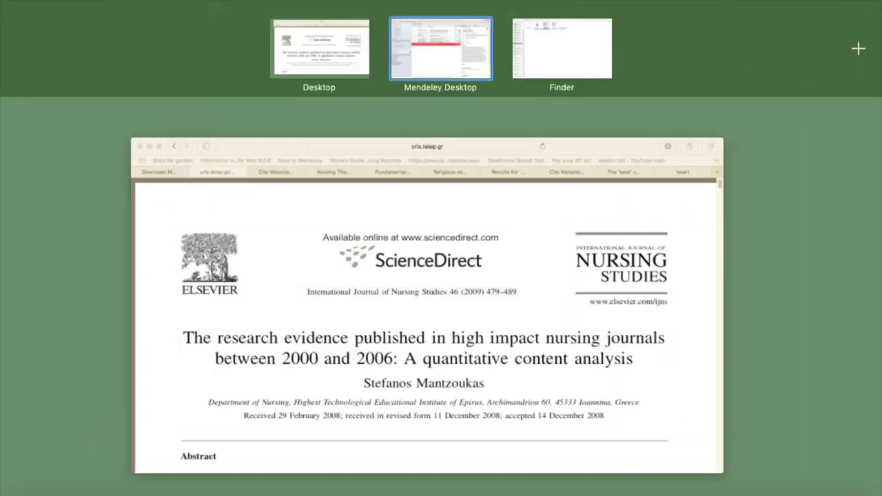
left_click(717, 483)
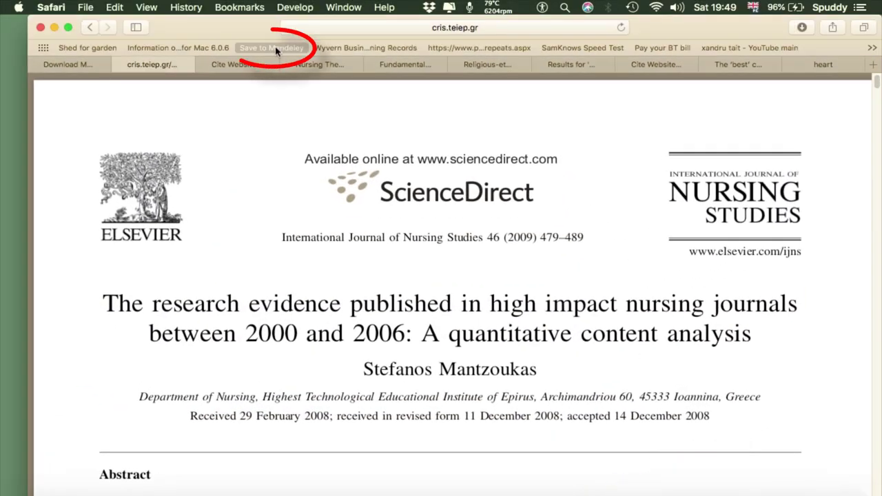
left_click(275, 47)
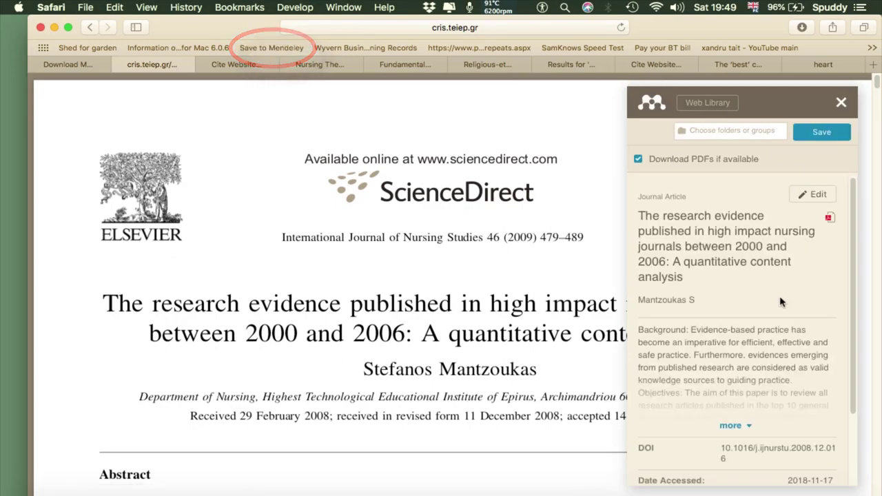
scroll(775, 307, "down", 3)
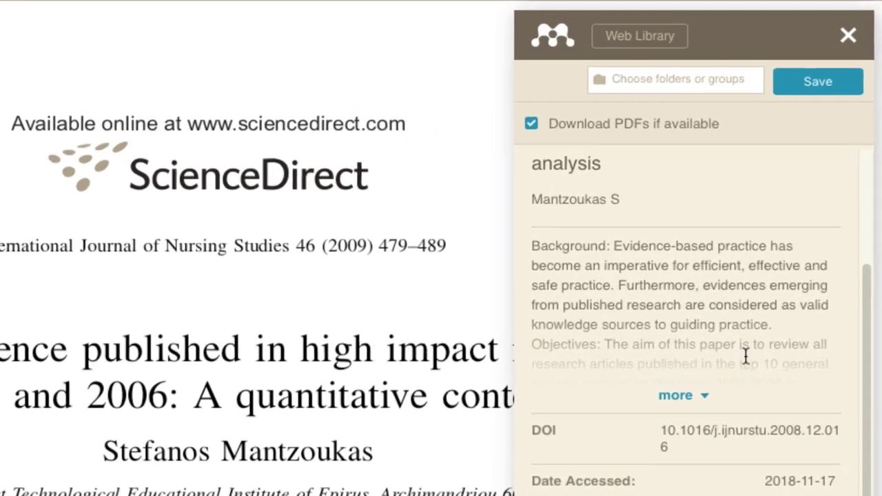
scroll(745, 355, "up", 3)
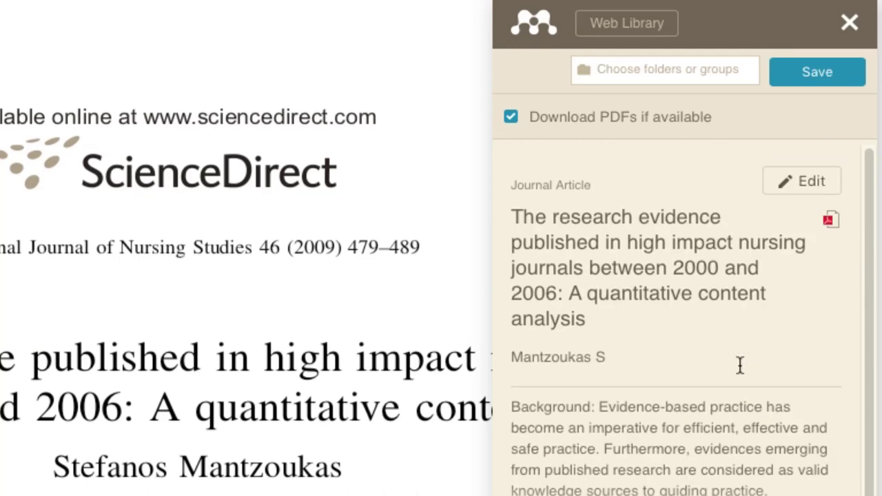
Step: Save the article with its PDF to the heart folder and the nursing group, and check its entry in the Web Library
left_click(672, 72)
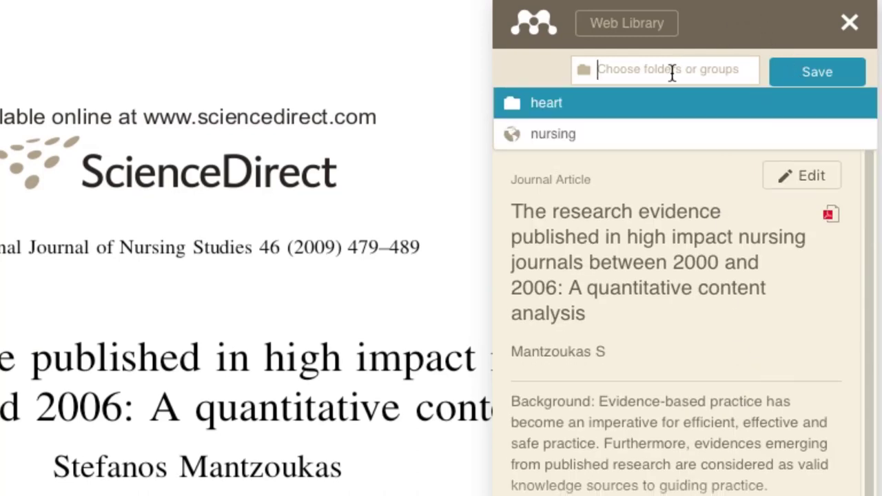
left_click(574, 104)
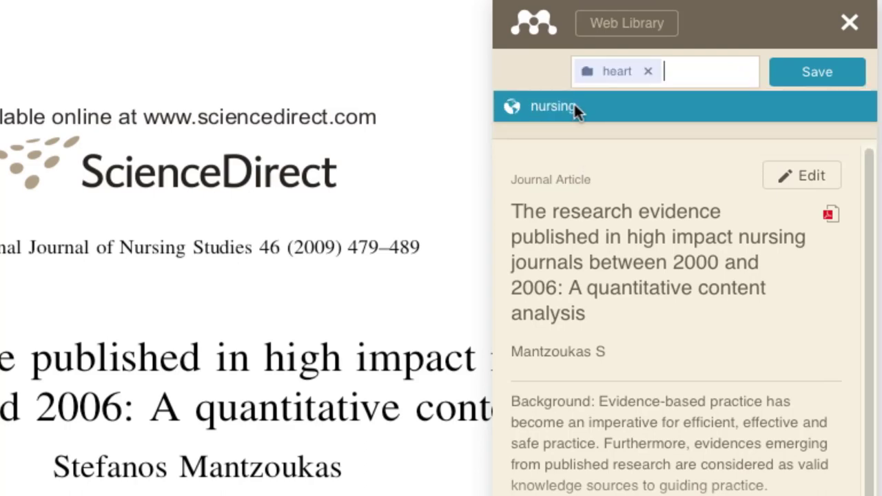
left_click(574, 105)
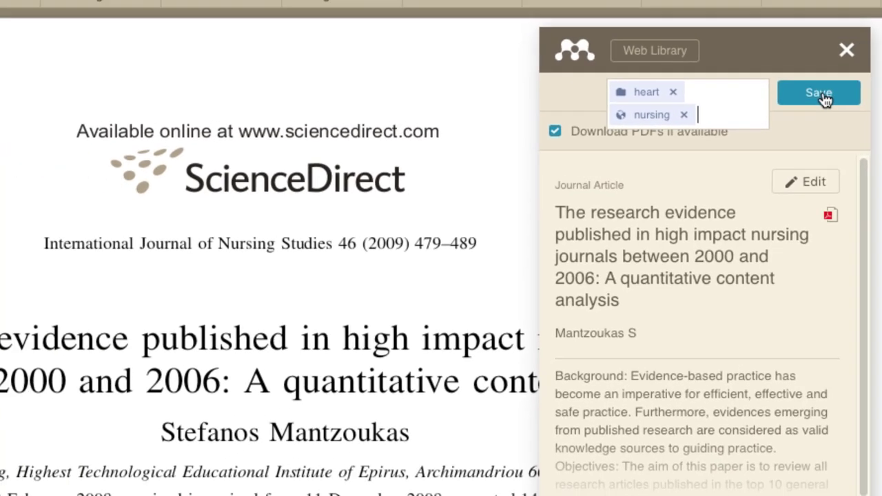
left_click(819, 72)
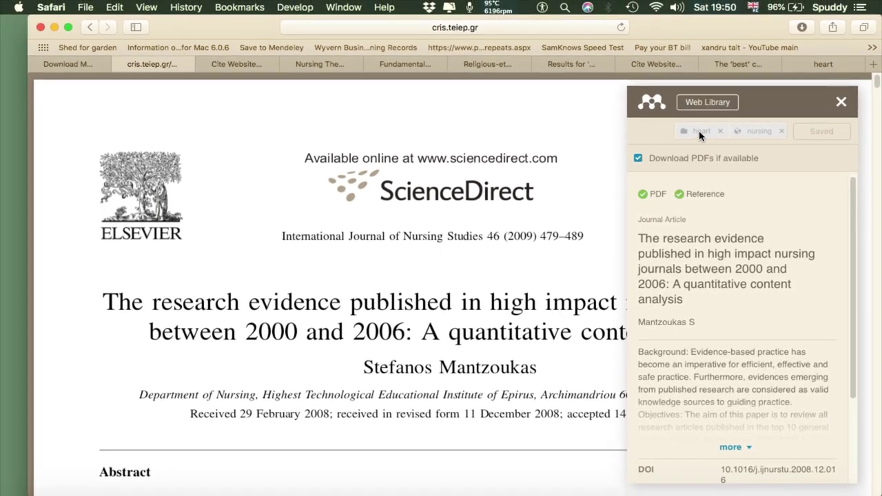
left_click(693, 105)
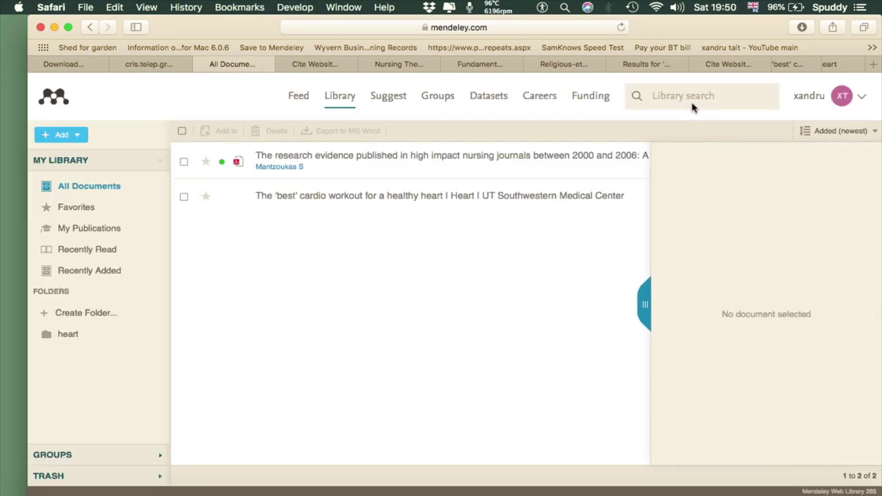
left_click(368, 162)
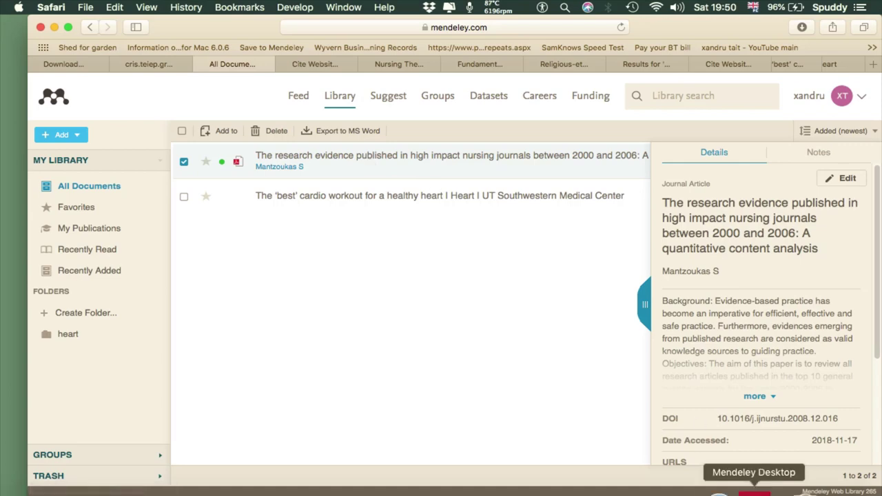
Step: Switch to Mendeley Desktop, sync the library, and review the details of both references in the personal heart folder
left_click(718, 487)
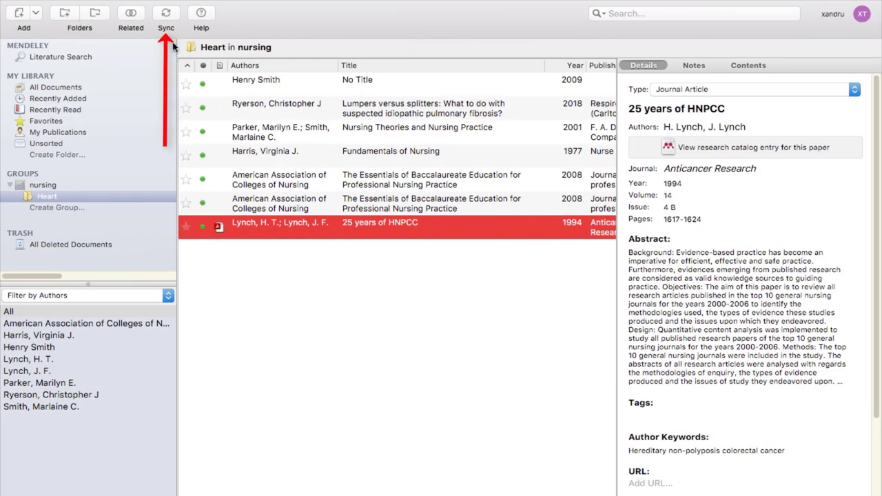
left_click(165, 15)
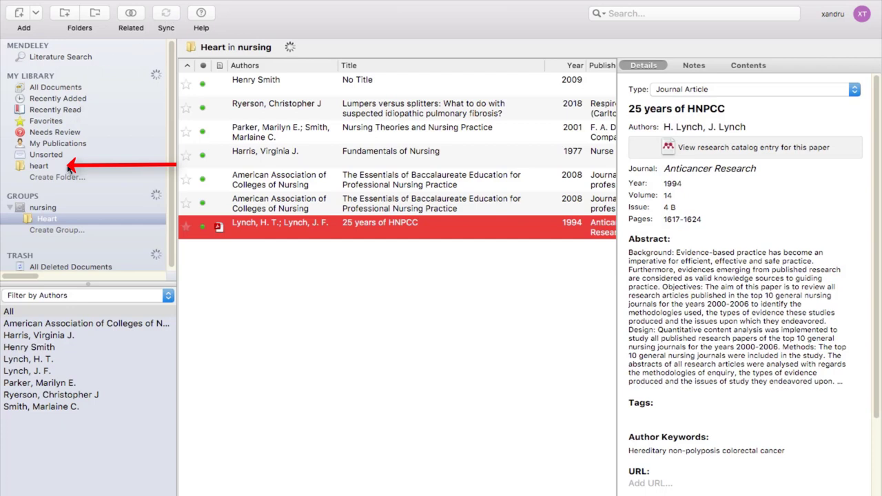
left_click(39, 166)
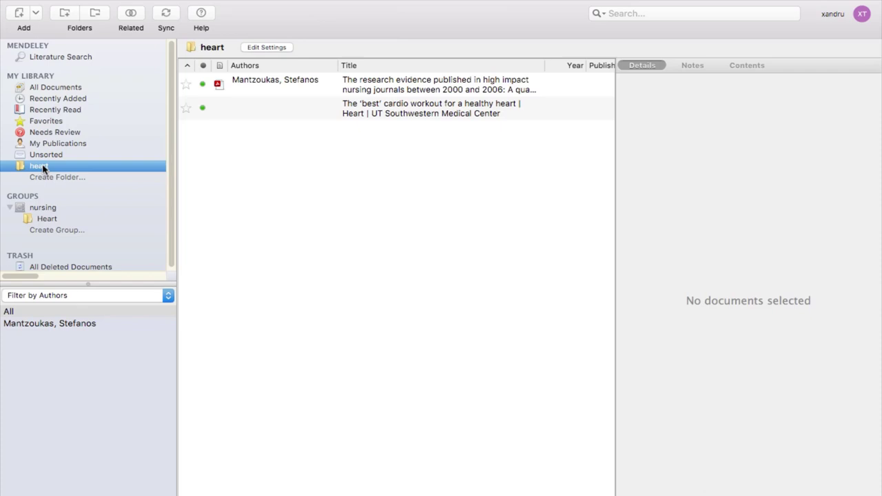
left_click(253, 82)
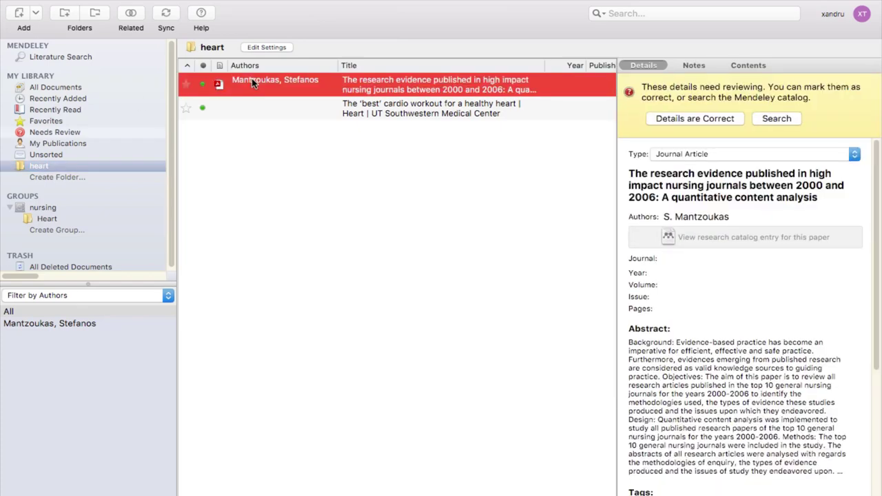
left_click(271, 110)
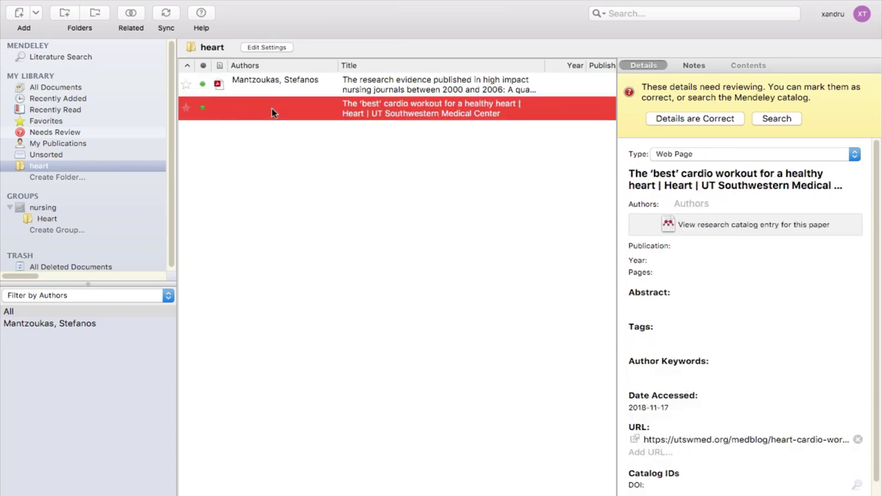
Step: Look up documents related to "The Essentials of Baccalaureate Education for Professional Nursing Practice" from the nursing group's Heart folder, and close the results
left_click(54, 222)
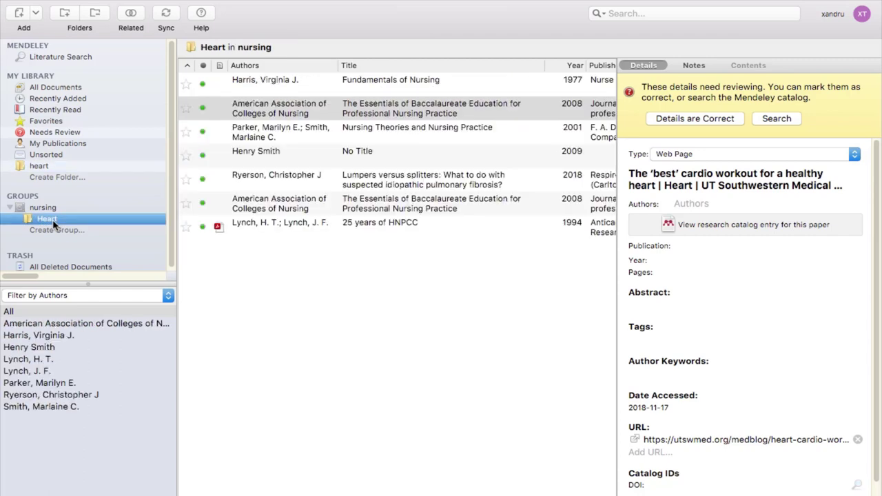
left_click(264, 152)
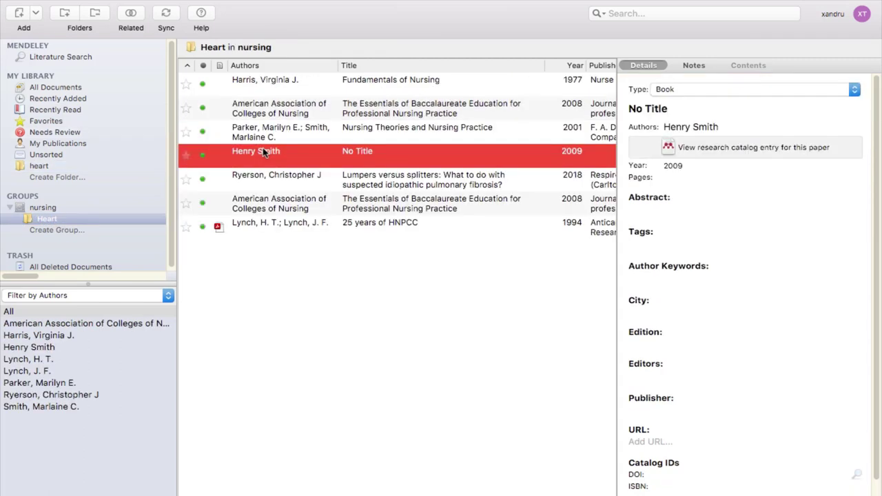
left_click(279, 114)
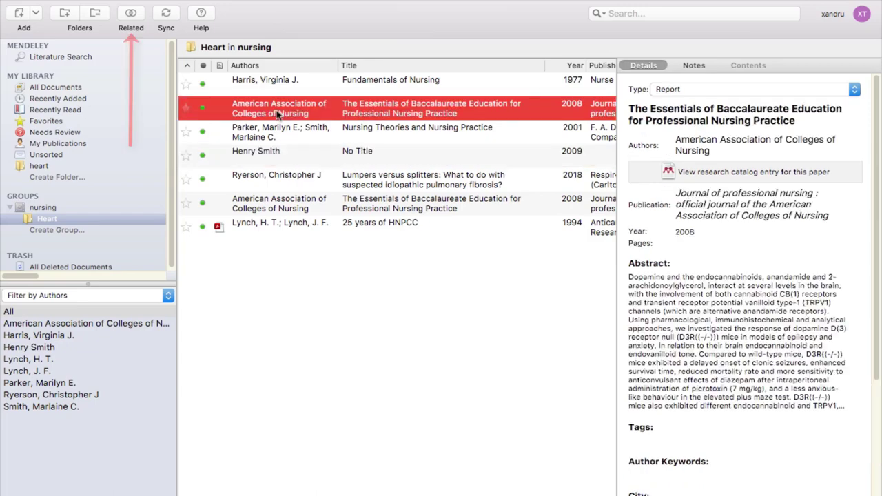
left_click(132, 15)
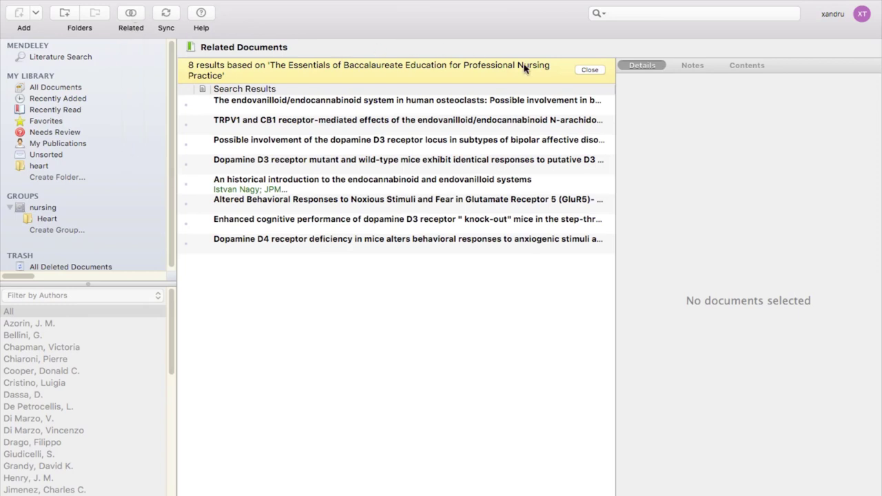
left_click(587, 70)
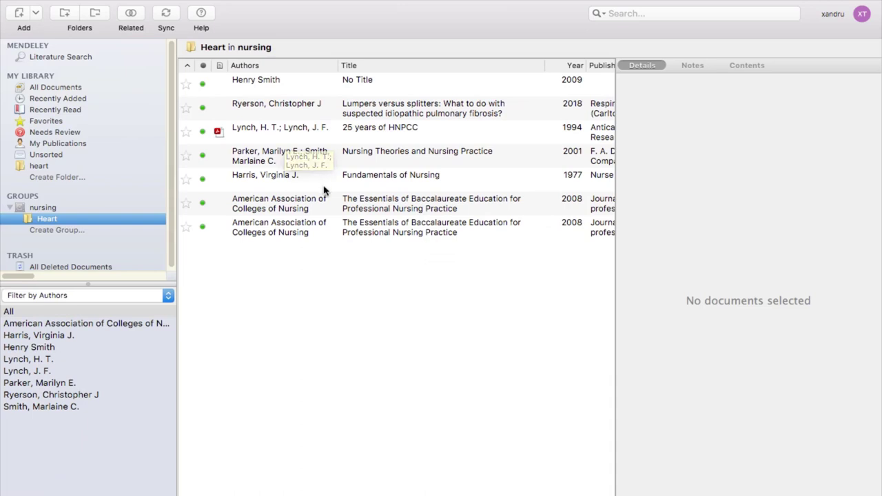
Step: Look up documents related to "Nursing Theories and Nursing Practice" and open the catalog entry of the thesis on college students in Gujarat, India
left_click(293, 154)
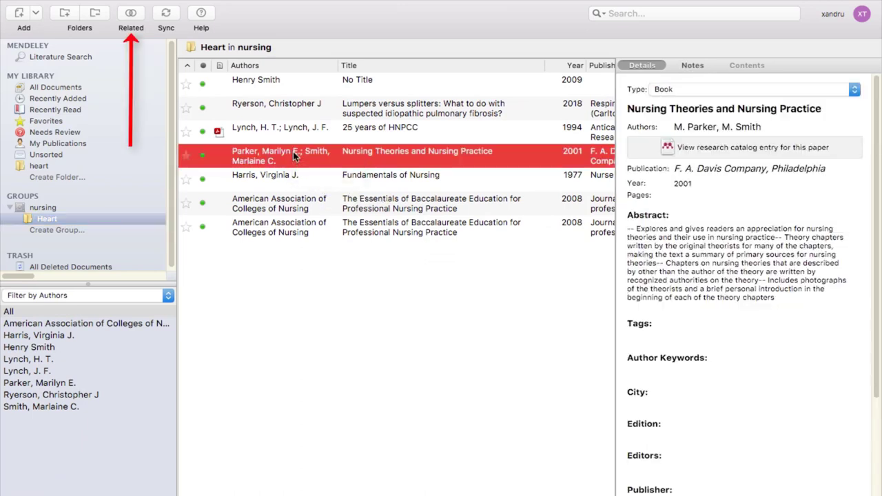
left_click(132, 17)
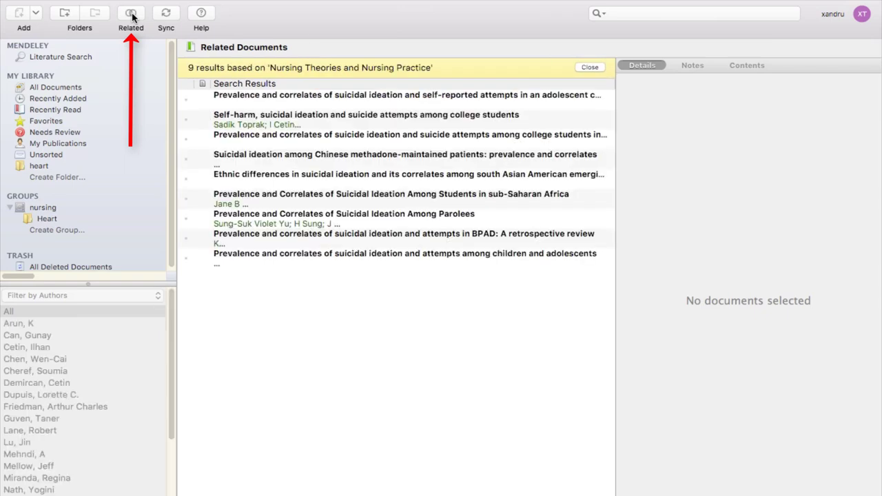
left_click(337, 142)
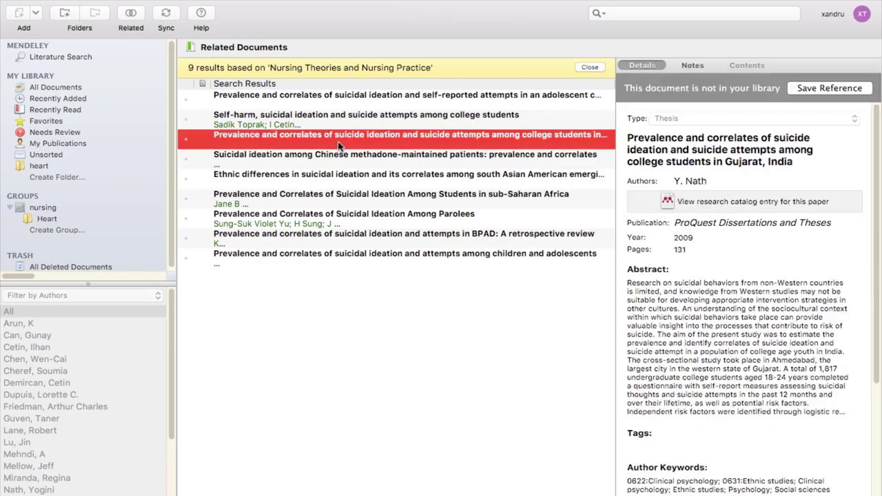
left_click(680, 202)
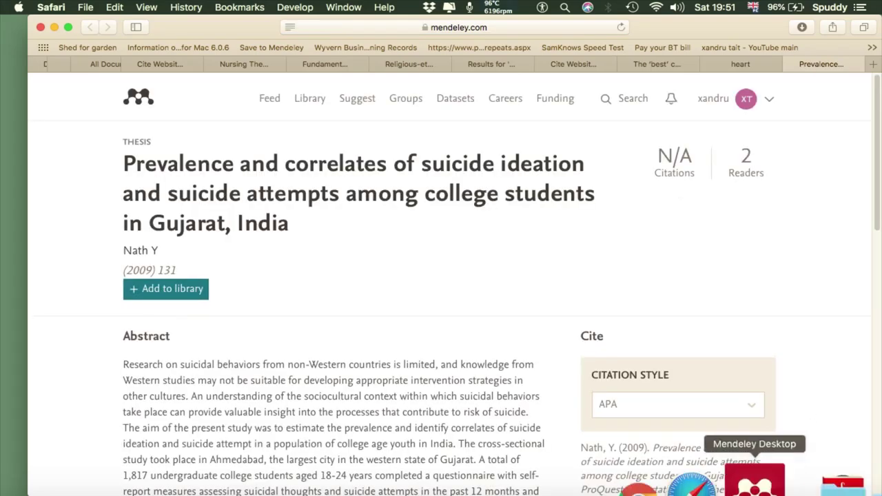
Step: Switch to Mendeley Desktop, delete the five references from "Lumpers versus splitters" to the first "Essentials of Baccalaureate Education" in the nursing Heart folder, and show the trash
left_click(755, 482)
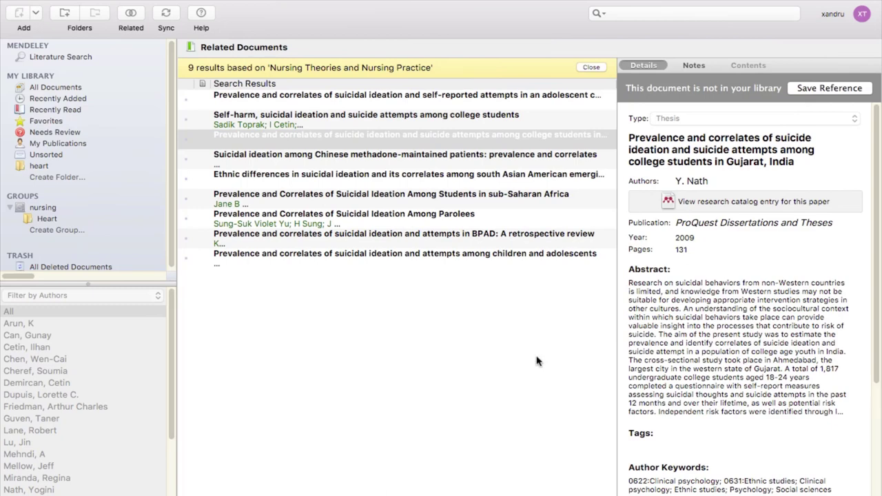
left_click(590, 67)
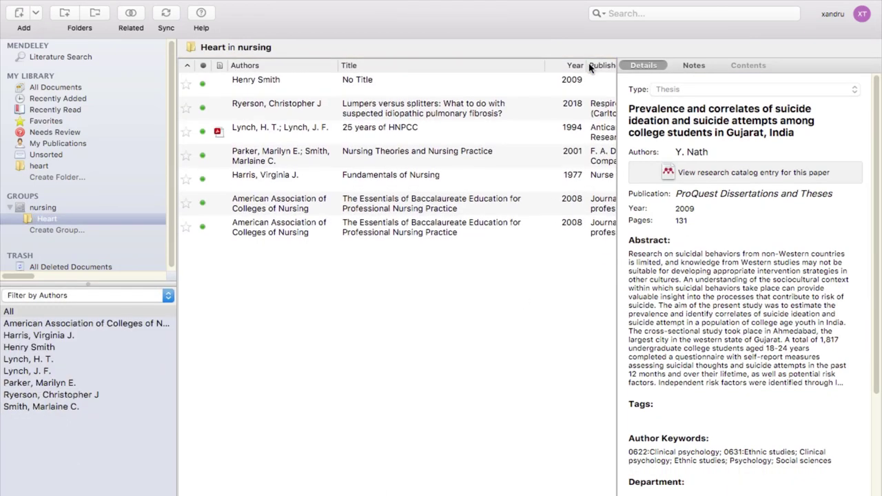
left_click(288, 100)
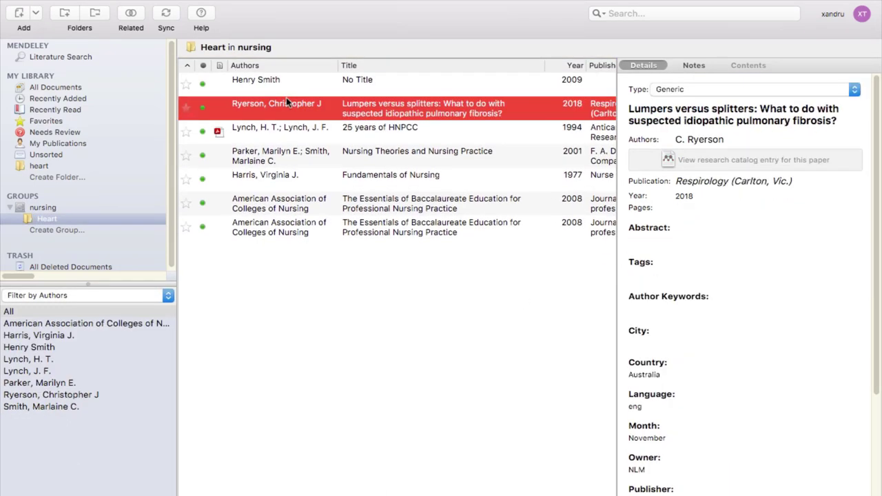
left_click(289, 209, "shift")
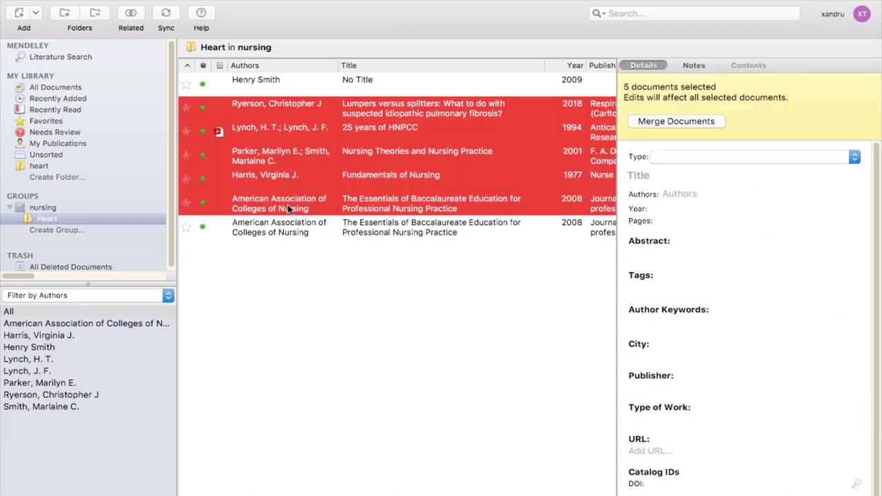
right_click(288, 208)
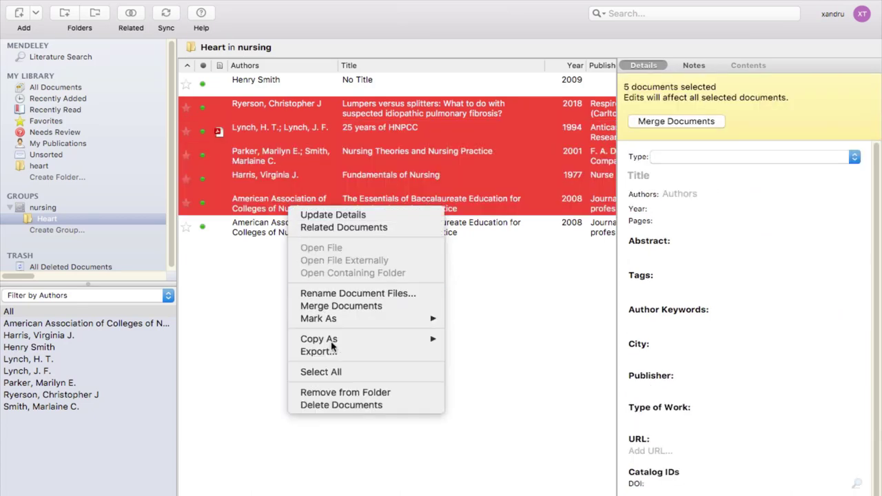
left_click(357, 405)
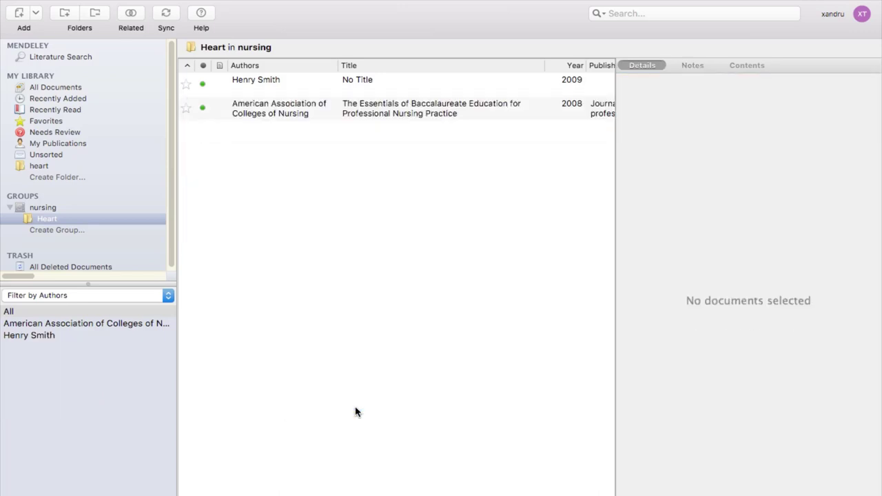
left_click(72, 268)
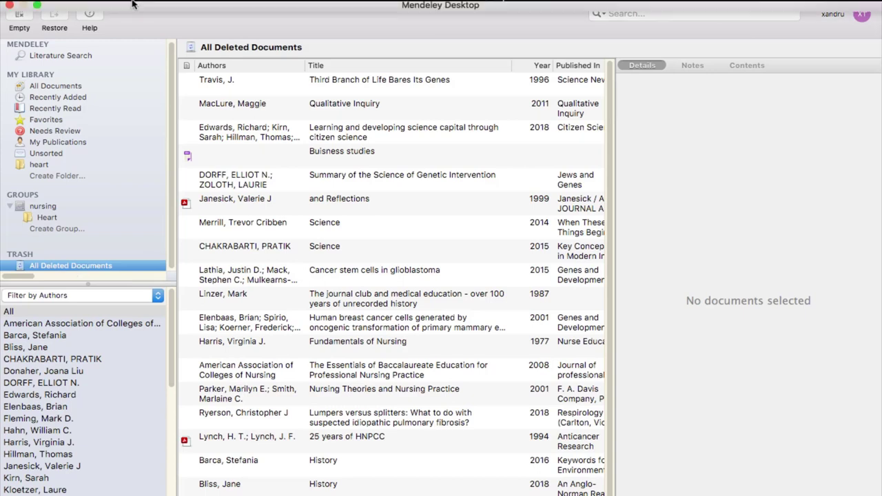
Step: Check Mendeley's tools for the MS Word plugin, and create a full-screen blank document in Microsoft Word
left_click(238, 8)
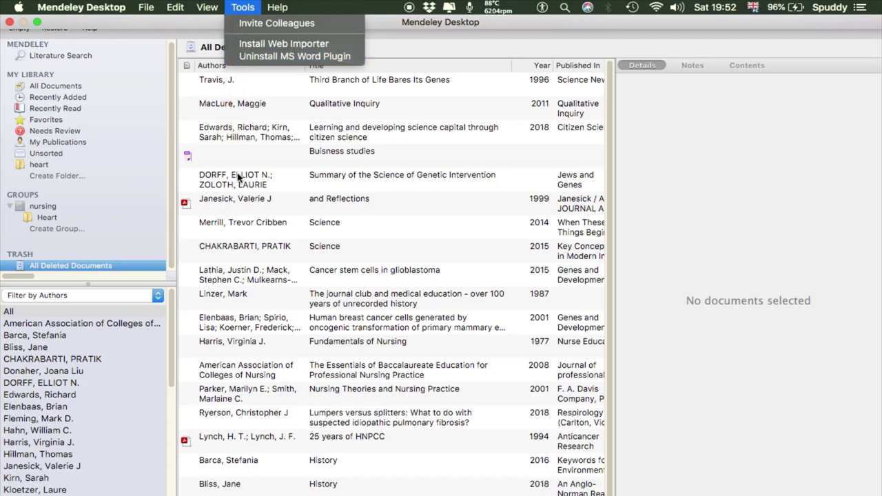
key("ctrl+Up")
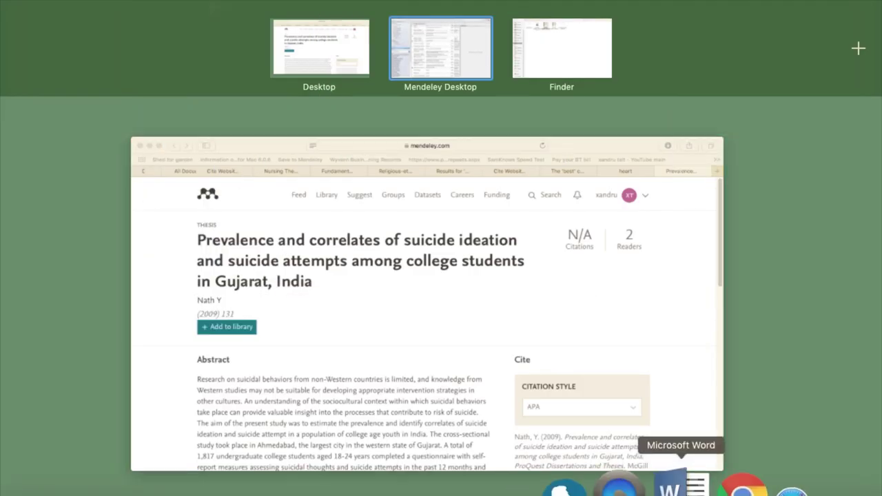
left_click(651, 485)
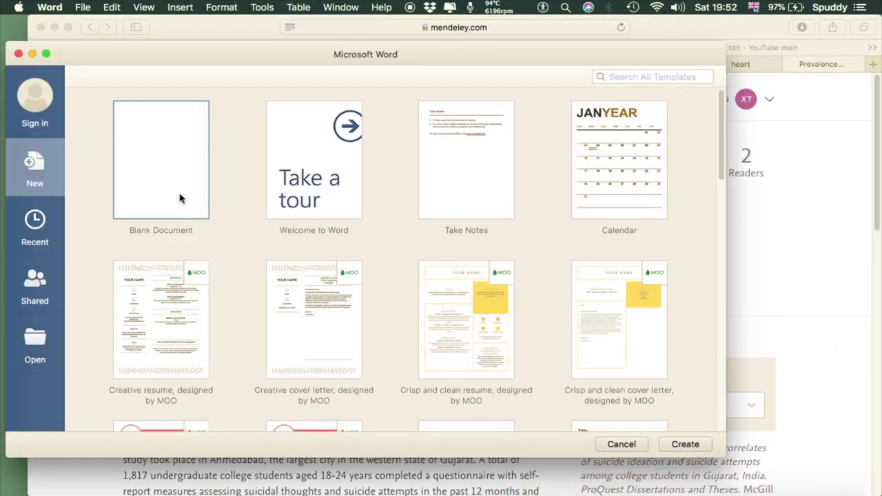
left_click(180, 199)
double_click(180, 198)
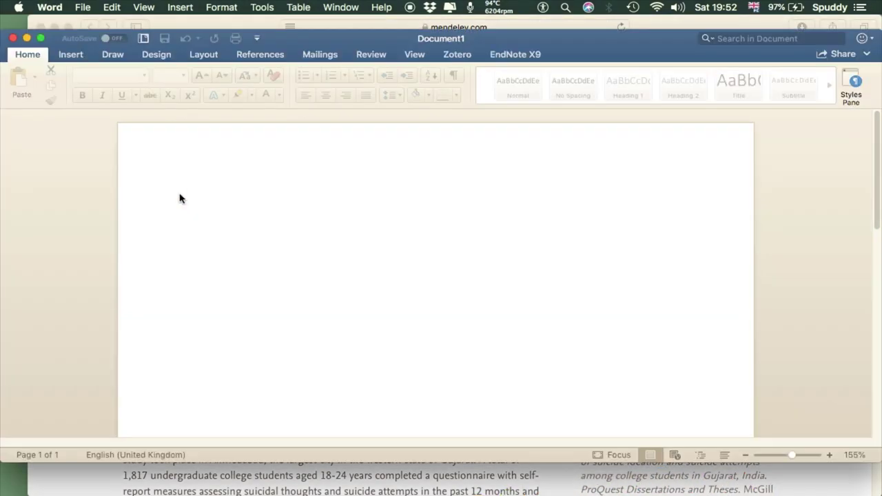
left_click(43, 37)
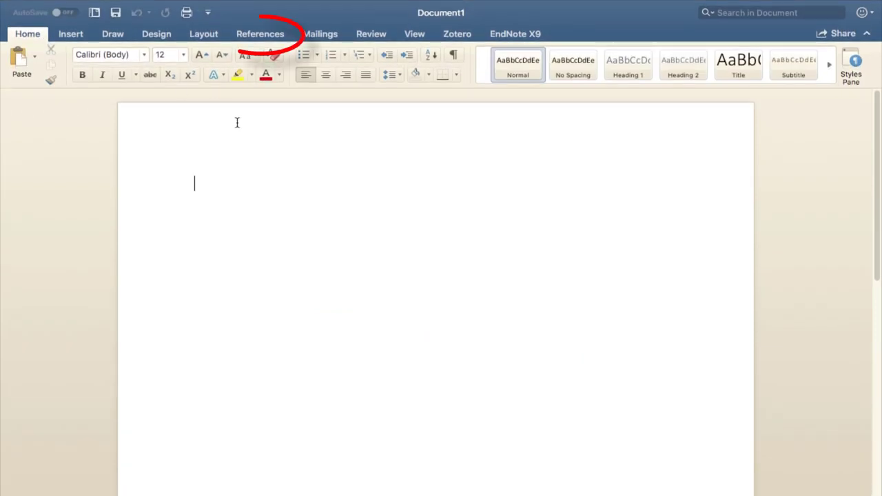
Step: Open Mendeley's citation styles from Word's reference tools and browse the installed styles, including Cite Them Right 10th edition - Harvard
left_click(266, 35)
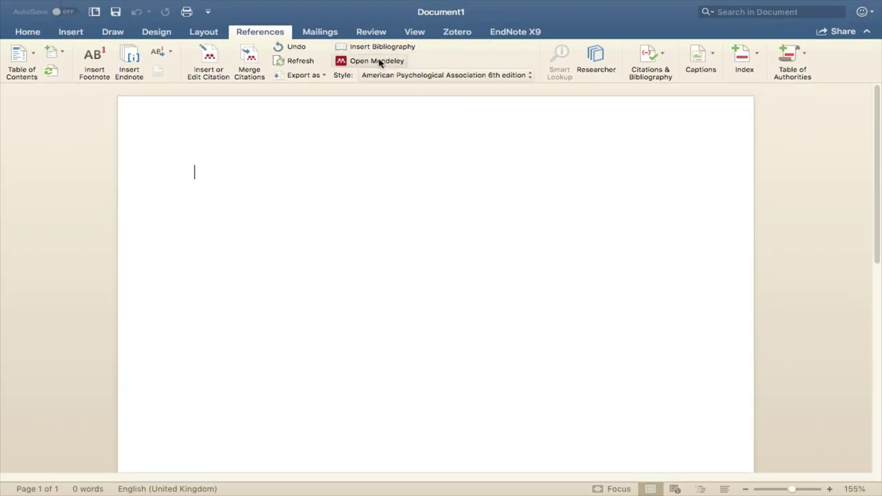
left_click(377, 61)
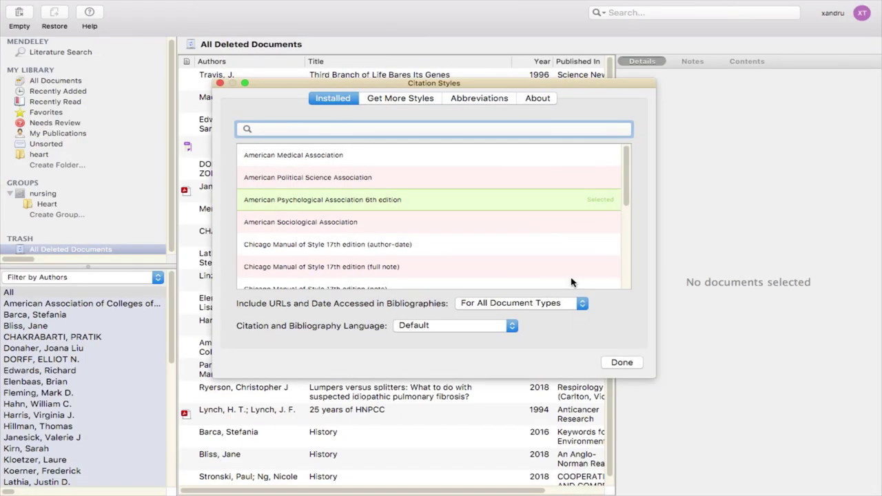
scroll(396, 213, "down", 10)
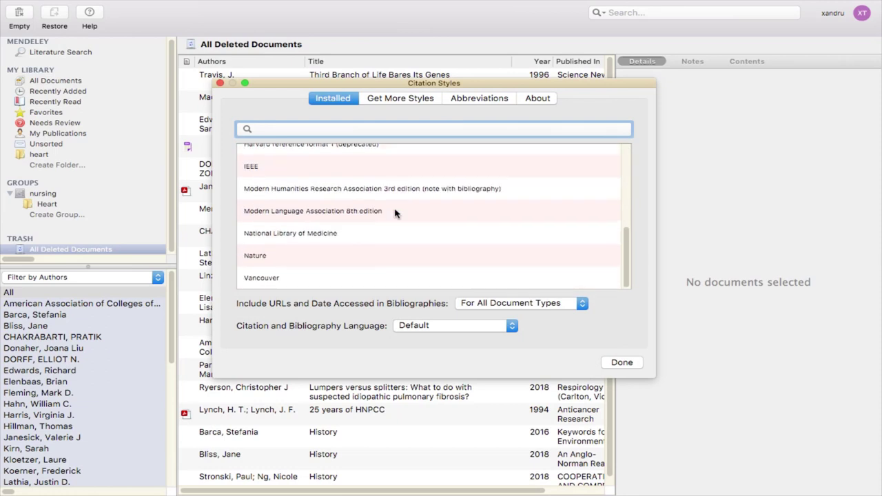
scroll(396, 214, "up", 3)
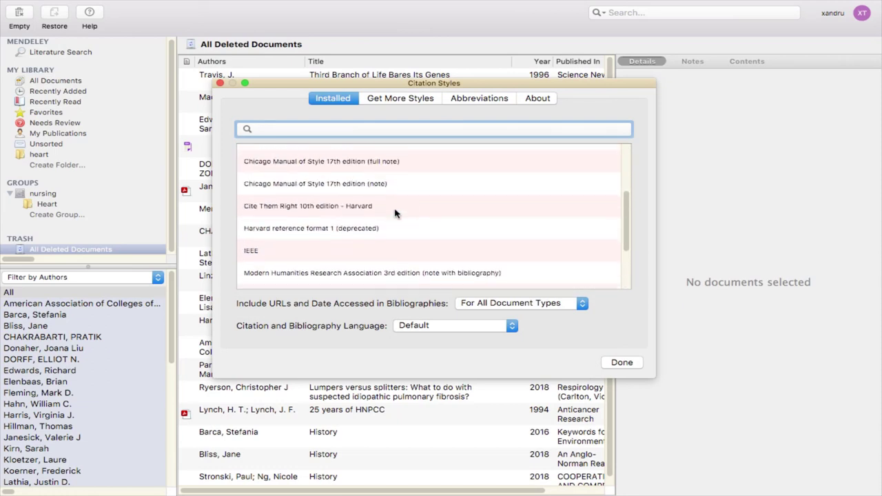
scroll(396, 213, "up", 1)
left_click(367, 227)
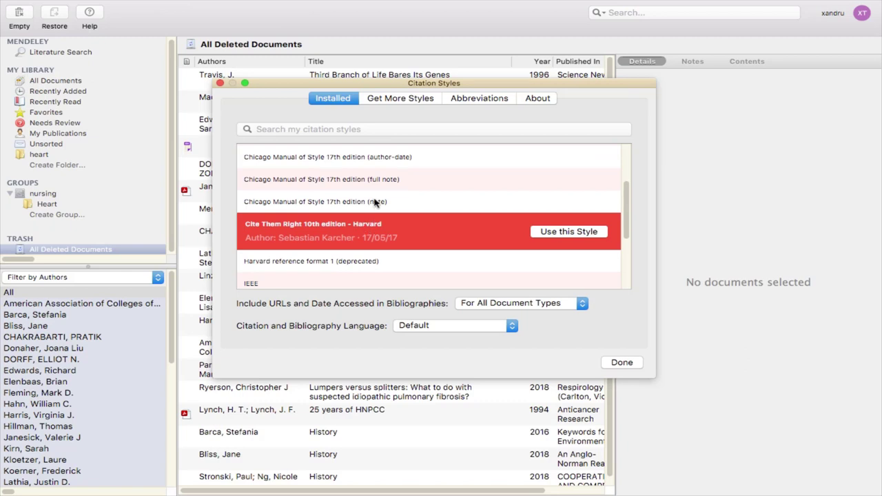
scroll(375, 199, "up", 3)
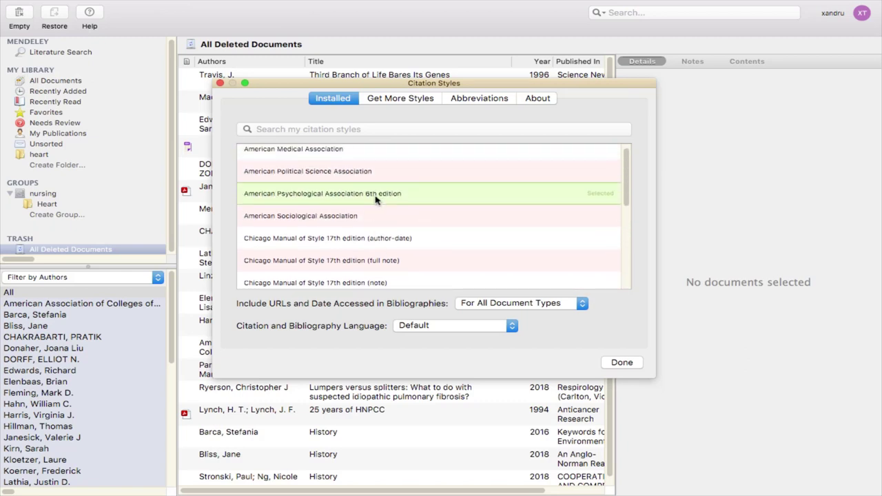
scroll(375, 199, "down", 10)
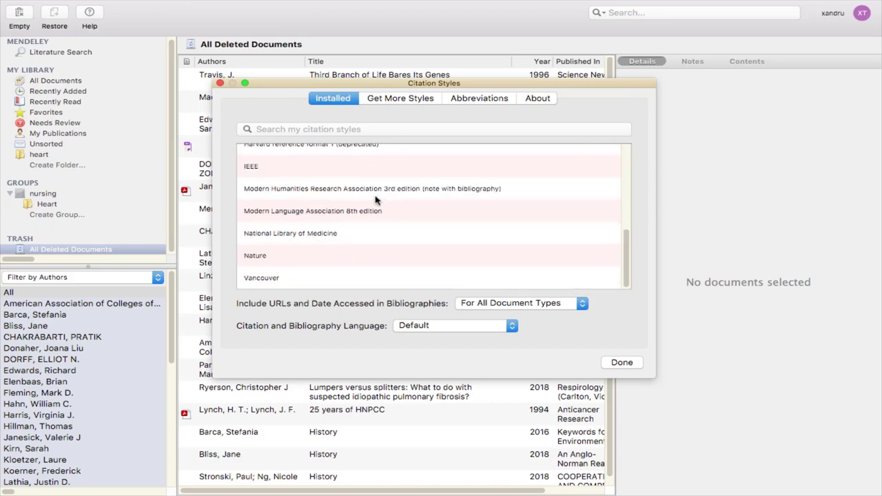
scroll(376, 200, "up", 10)
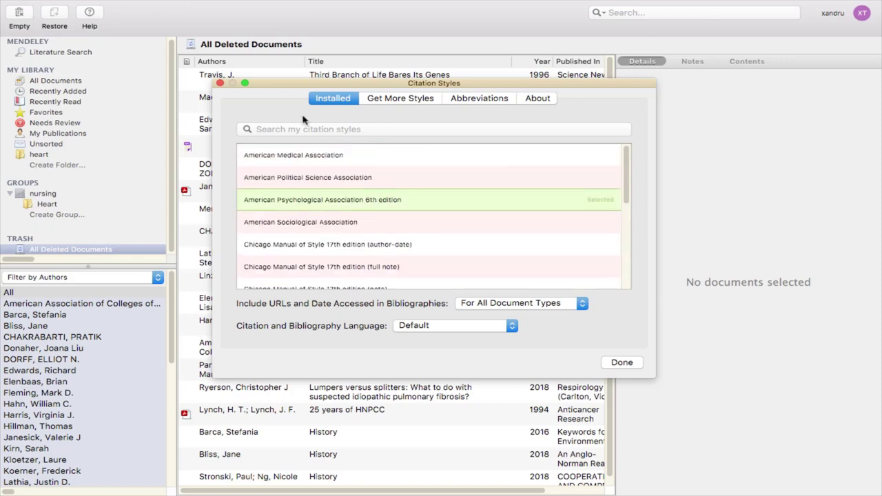
Step: Search the additional citation styles for "oscola", install OSCOLA (Oxford University Standard for Citation of Legal Authorities), and close the styles window
left_click(283, 129)
left_click(378, 100)
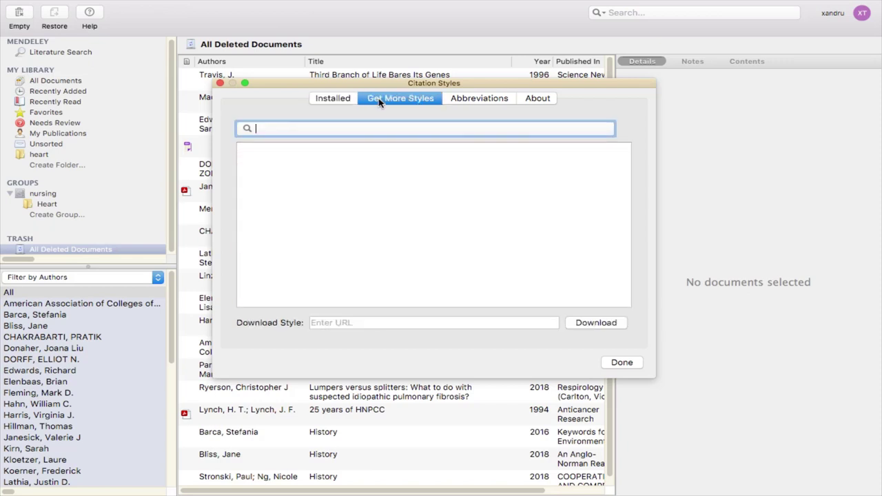
type("oscola")
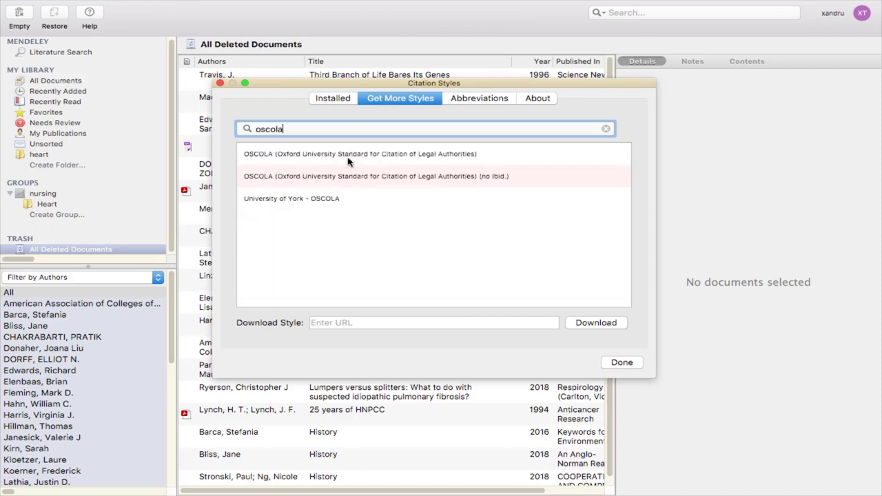
left_click(353, 155)
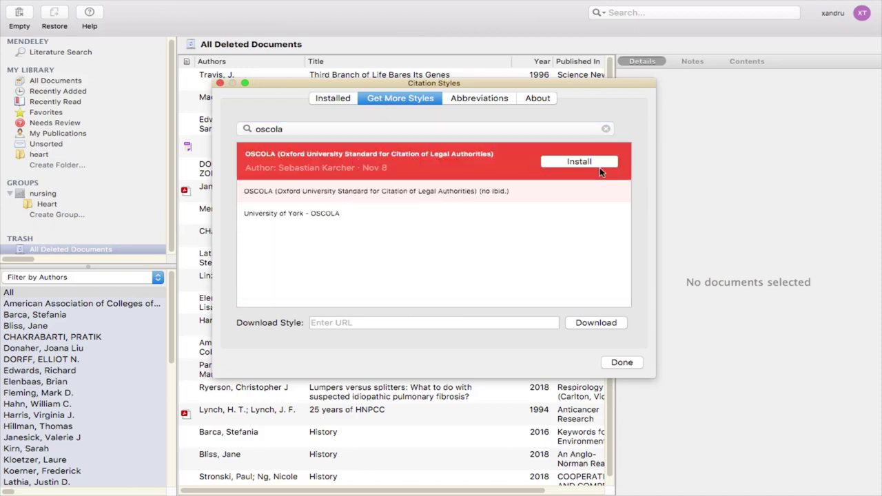
left_click(594, 162)
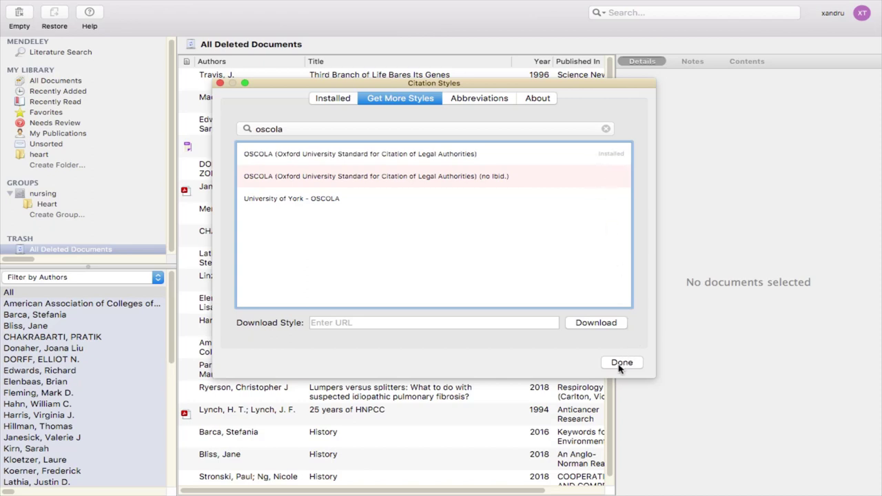
left_click(353, 324)
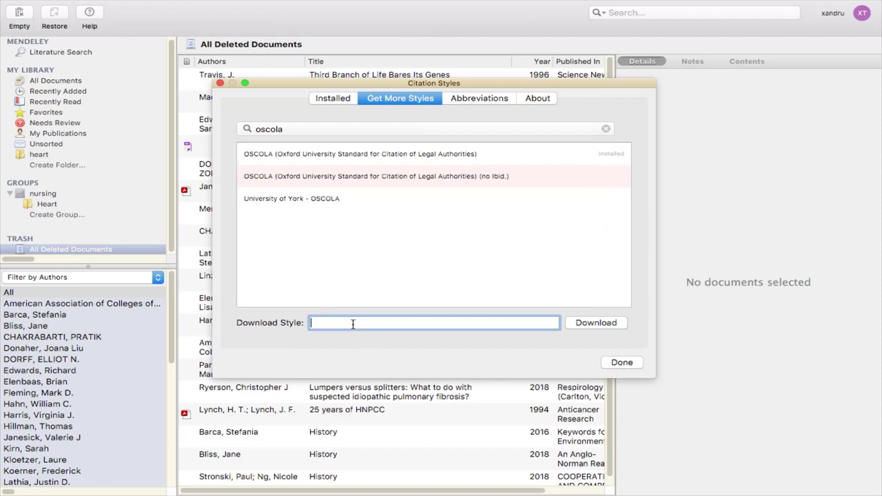
left_click(622, 362)
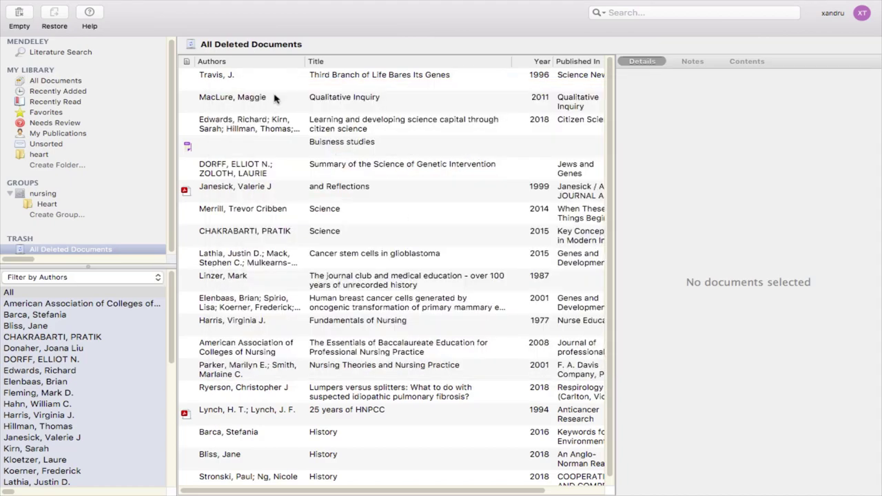
Step: Set Mendeley's citation style to Cite Them Right 10th edition - Harvard
mouse_move(148, 3)
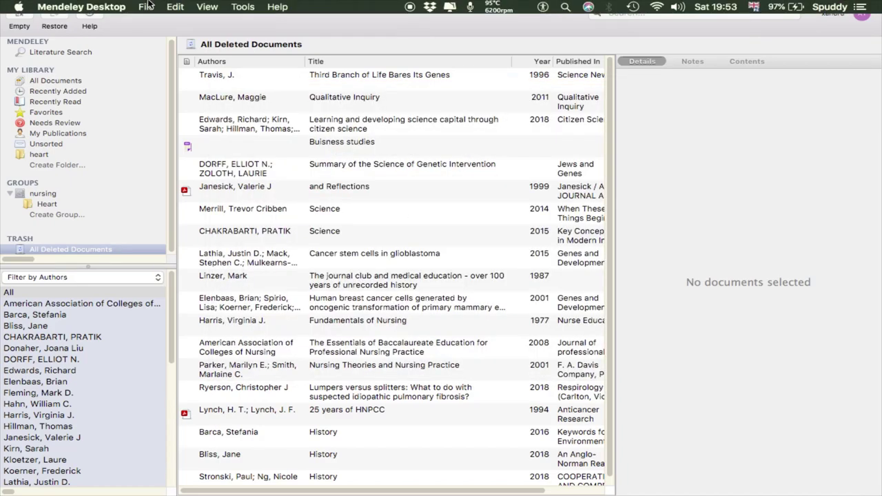
left_click(206, 6)
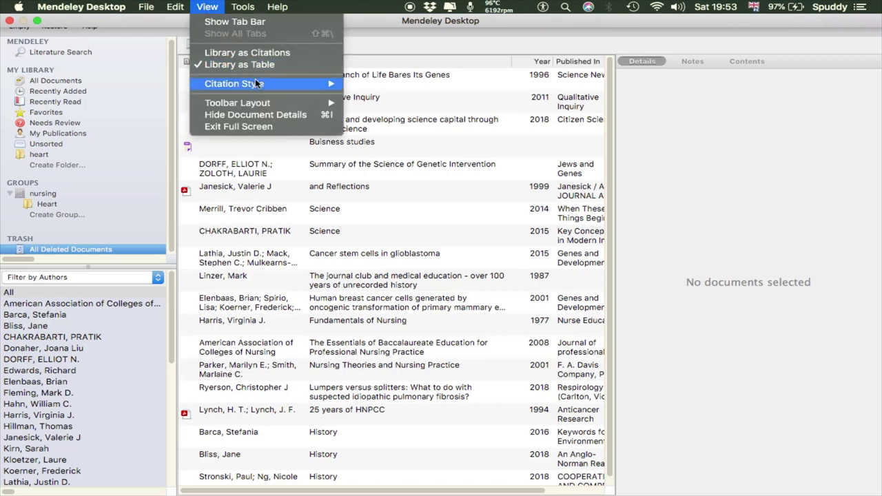
mouse_move(337, 87)
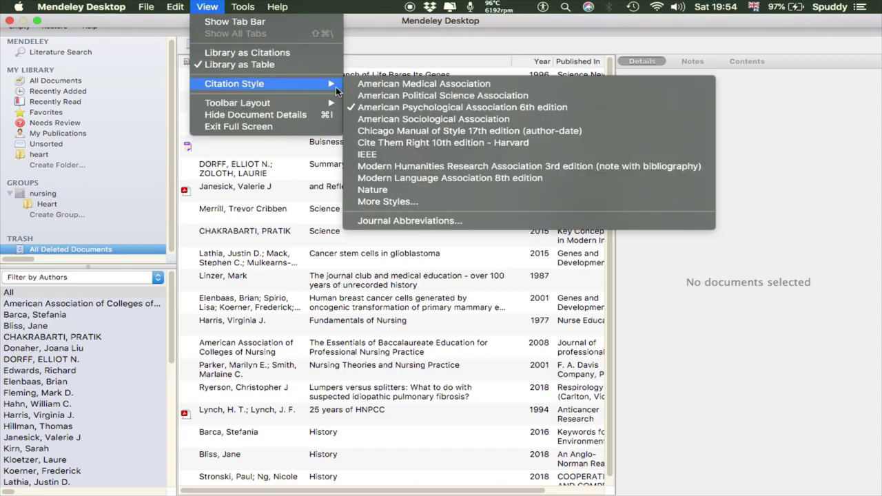
left_click(401, 145)
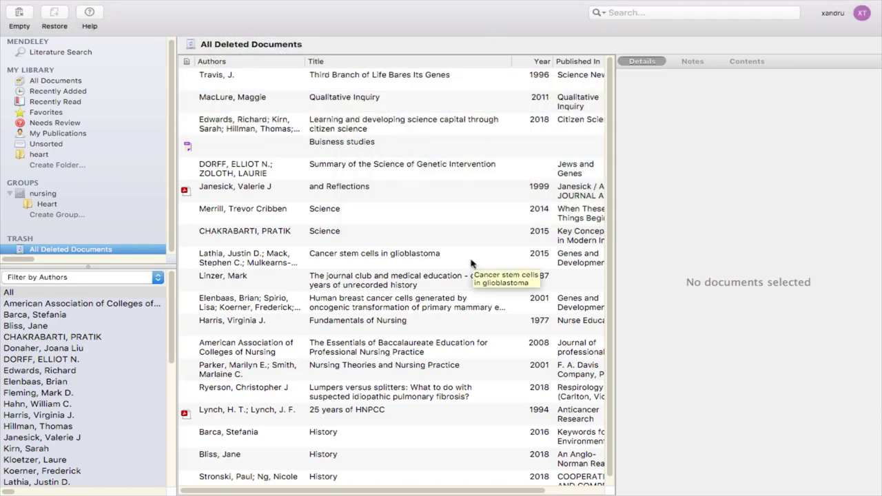
Step: Copy the abstract's opening passage, from "Dopamine" to "receptor" before "null", from the "Essentials of Baccalaureate Education" reference in the nursing group's Heart folder
left_click(47, 206)
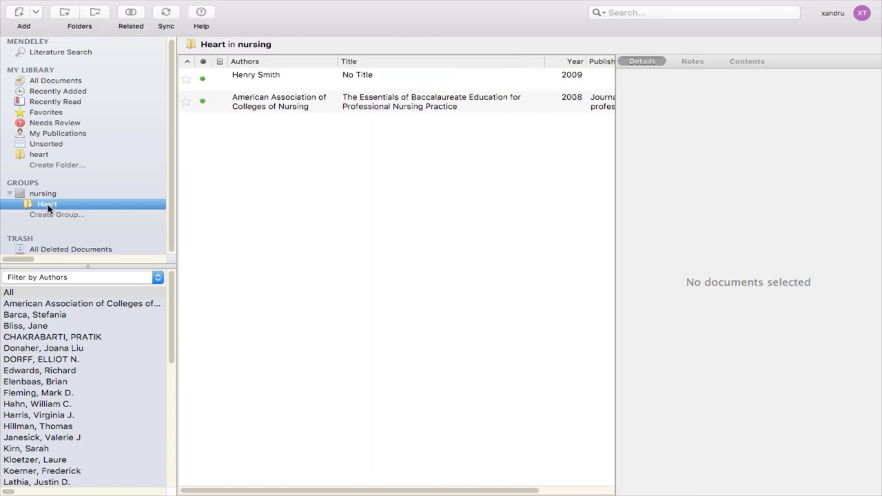
left_click(273, 100)
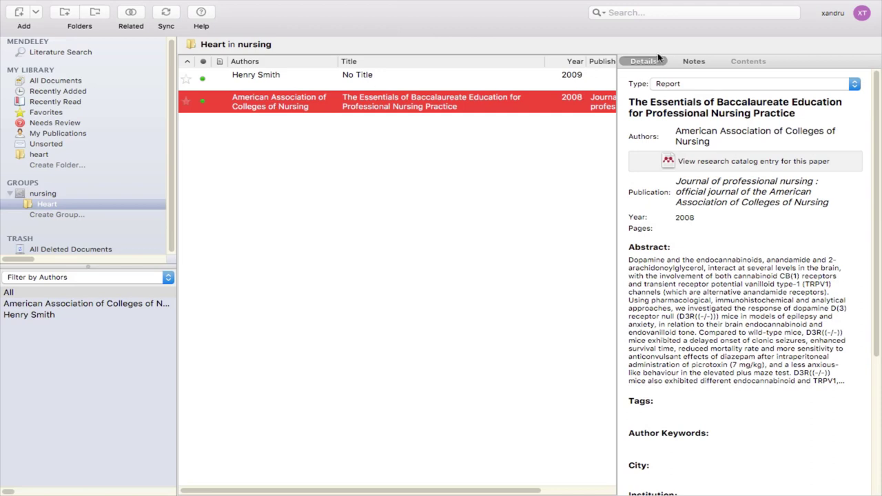
left_click(691, 62)
left_click(641, 62)
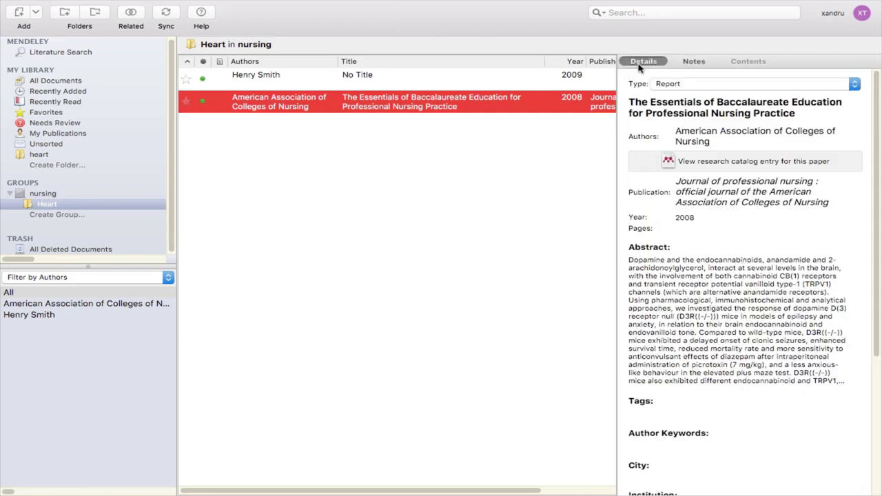
left_click(632, 260)
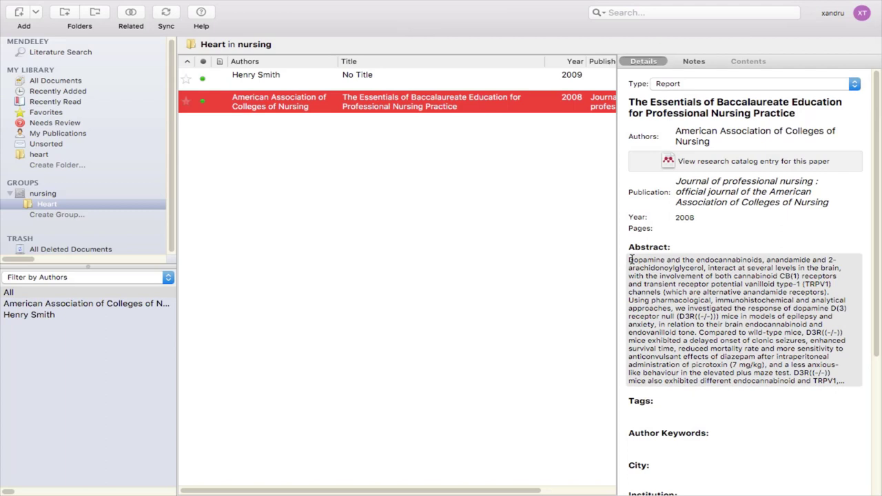
left_click_drag(631, 260, 660, 317)
key("super+c")
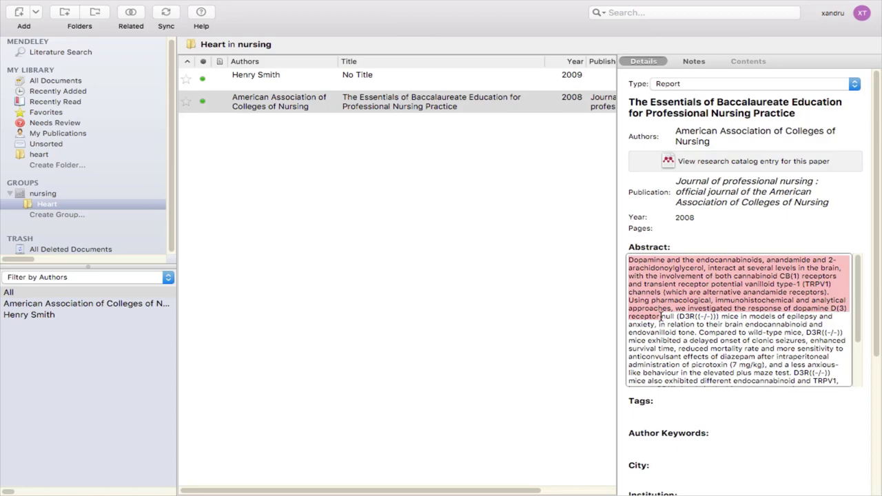
Step: Switch to Document1 in Word and paste the copied abstract passage into the blank page
key("ctrl+Up")
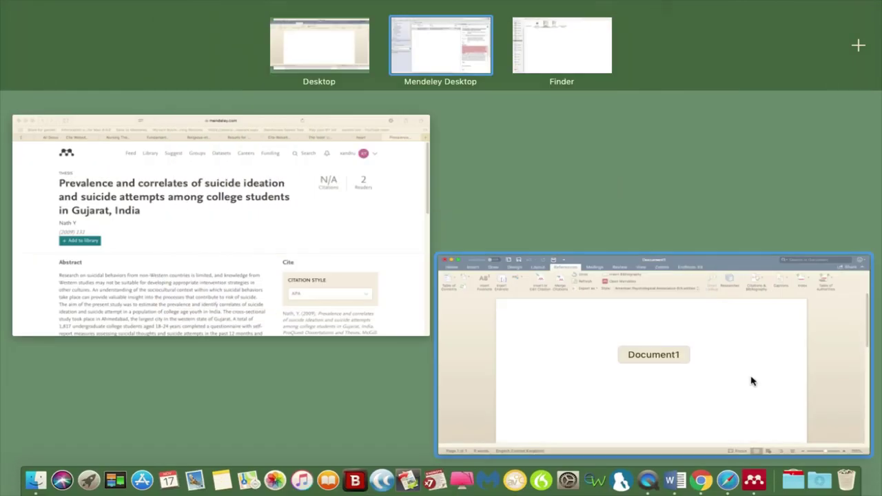
left_click(710, 368)
key("super+v")
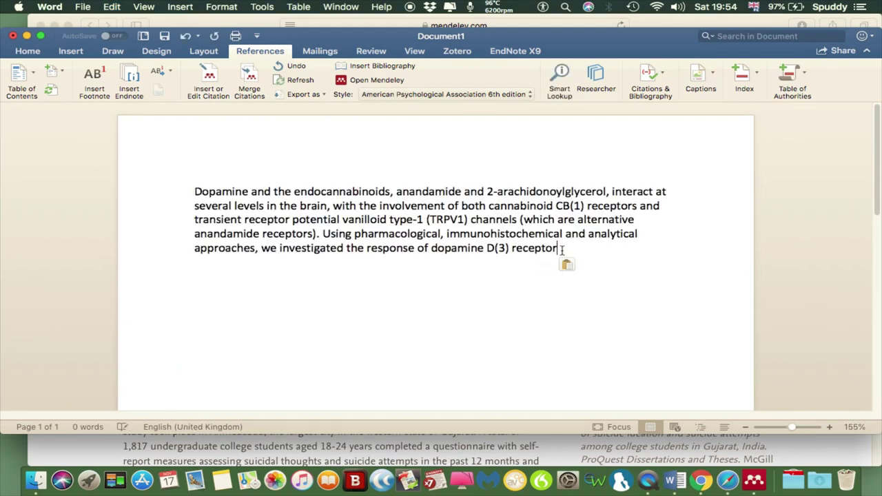
Step: Set the Word document's Mendeley citation style to Cite Them Right 10th edition - Harvard
left_click(209, 75)
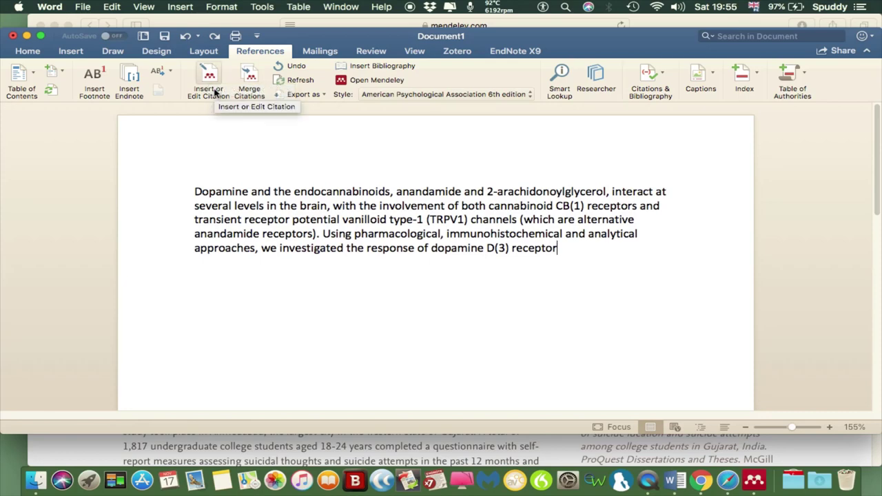
left_click(411, 94)
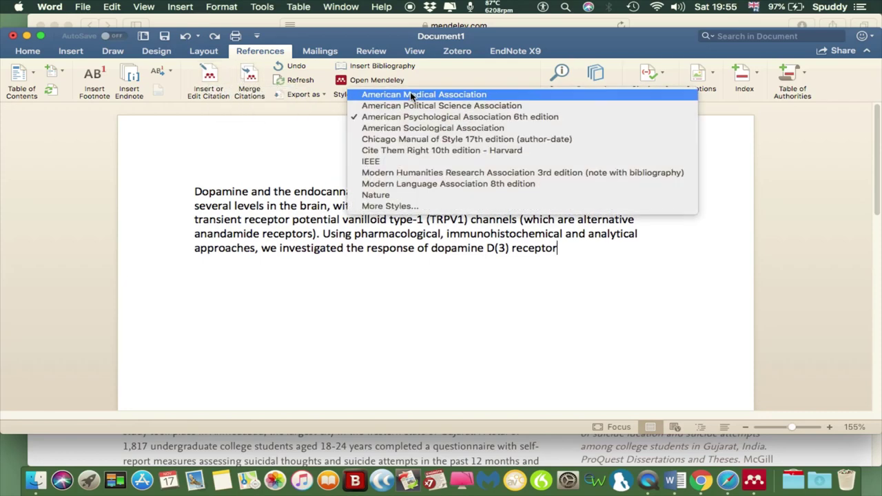
left_click(416, 153)
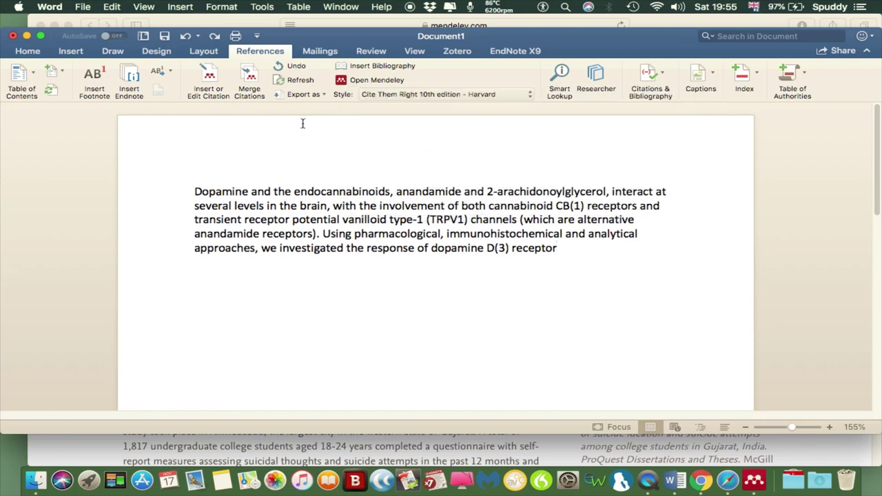
Step: Search the nursing group for "gr", and cite "The Essentials of Baccalaureate Education for Professional Nursing Practice" from Mendeley's Heart folder after "receptor"
left_click(210, 77)
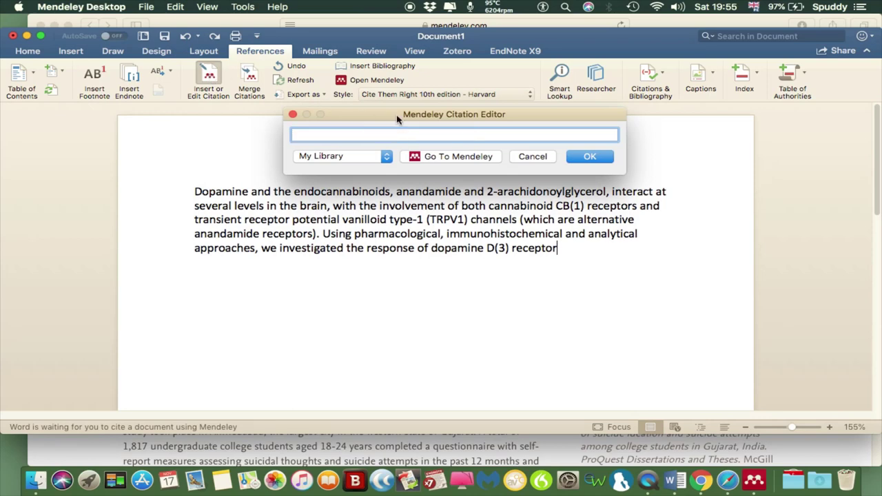
type("gr")
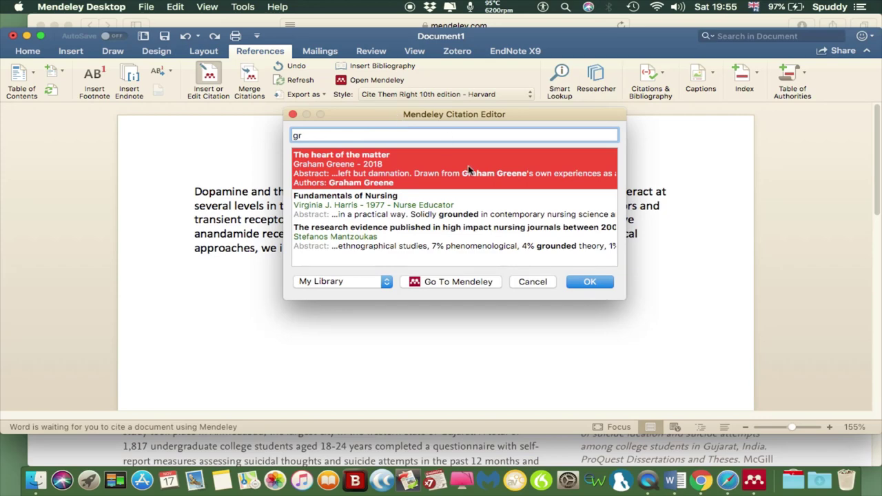
left_click(386, 282)
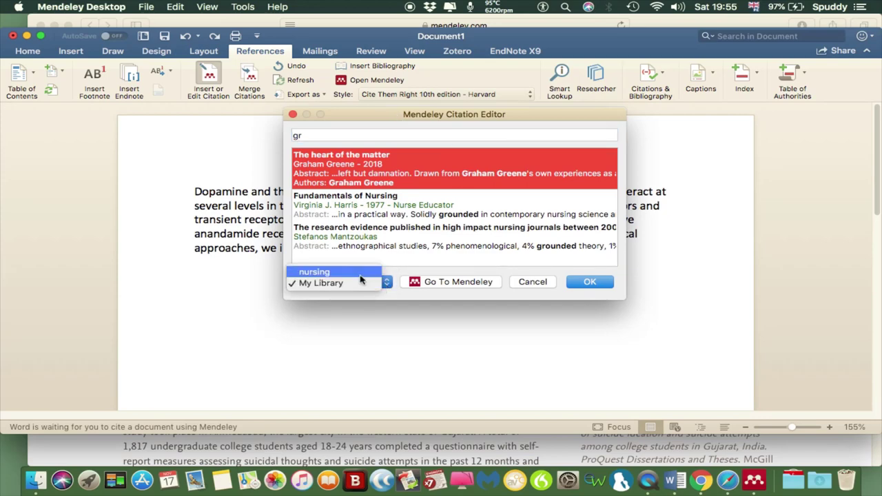
left_click(361, 272)
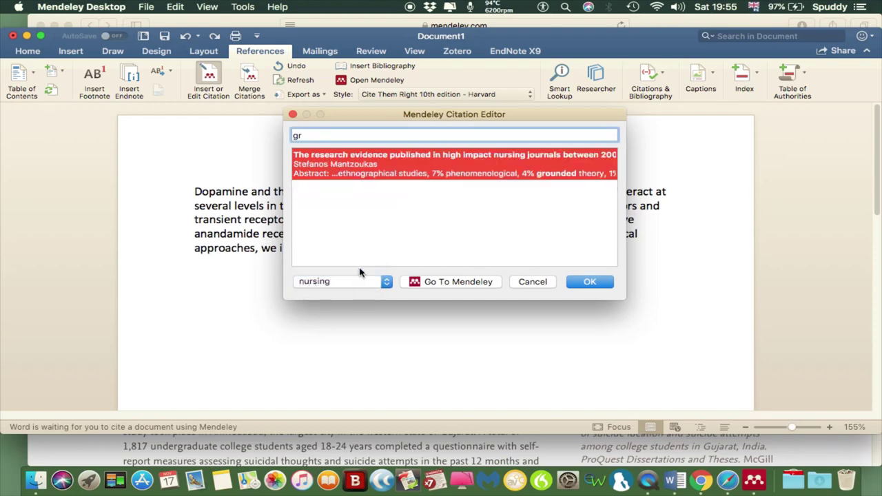
left_click(435, 287)
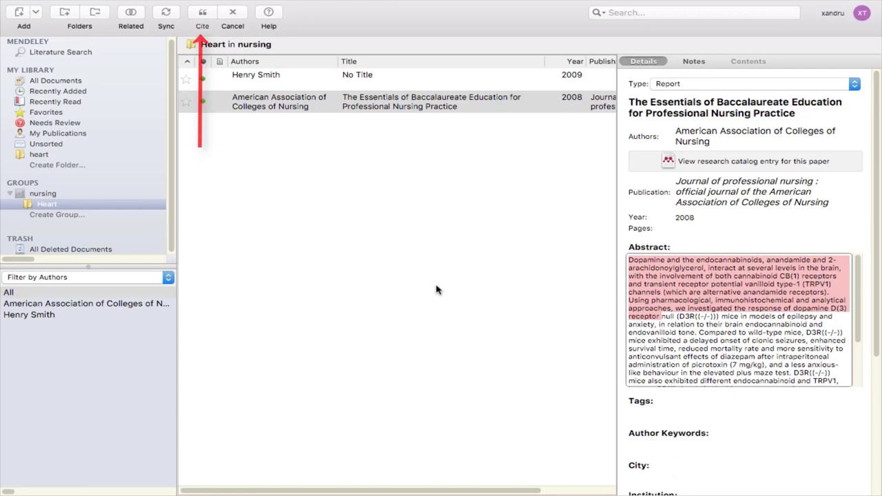
left_click(339, 107)
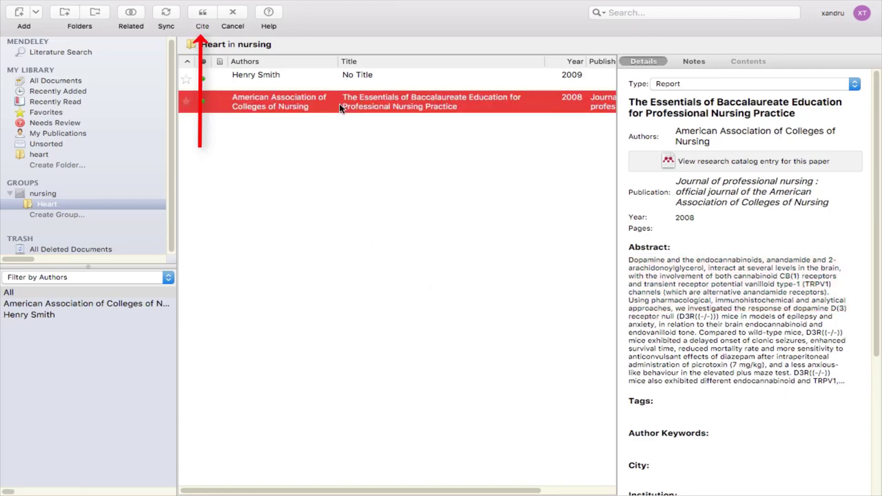
left_click(202, 14)
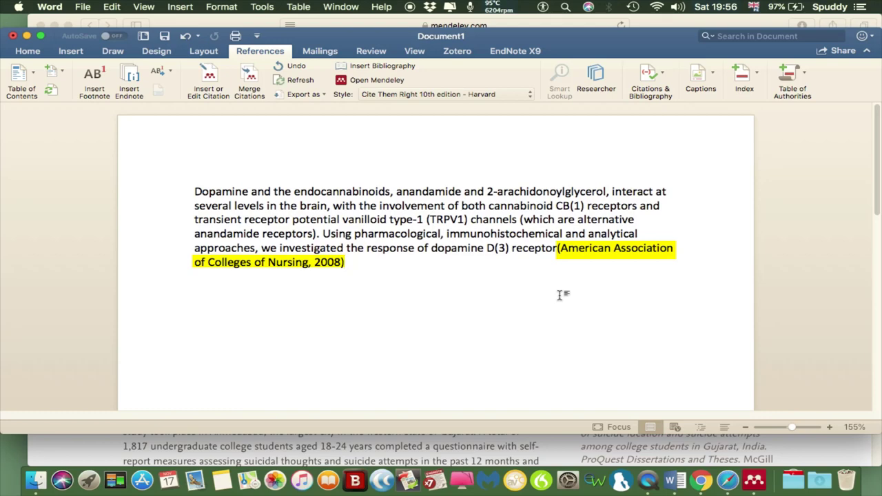
Step: Insert a Mendeley bibliography on a new line below the cited paragraph, and delete it again
key("Return")
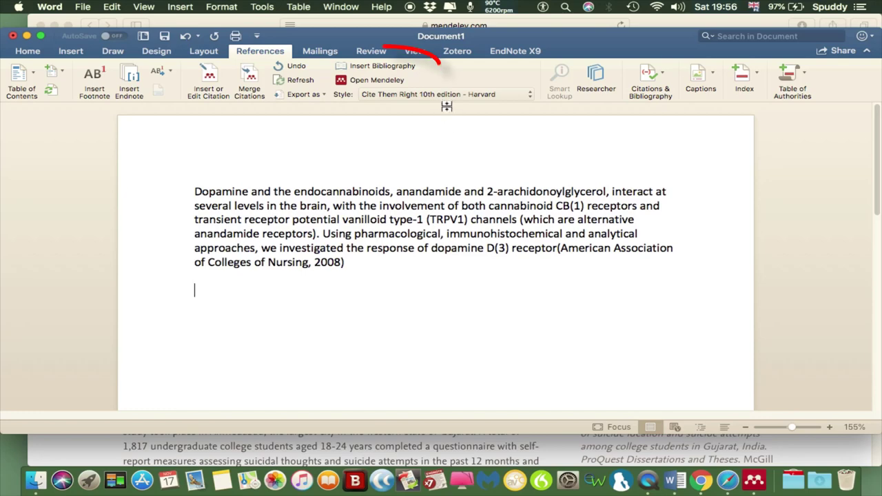
left_click(396, 65)
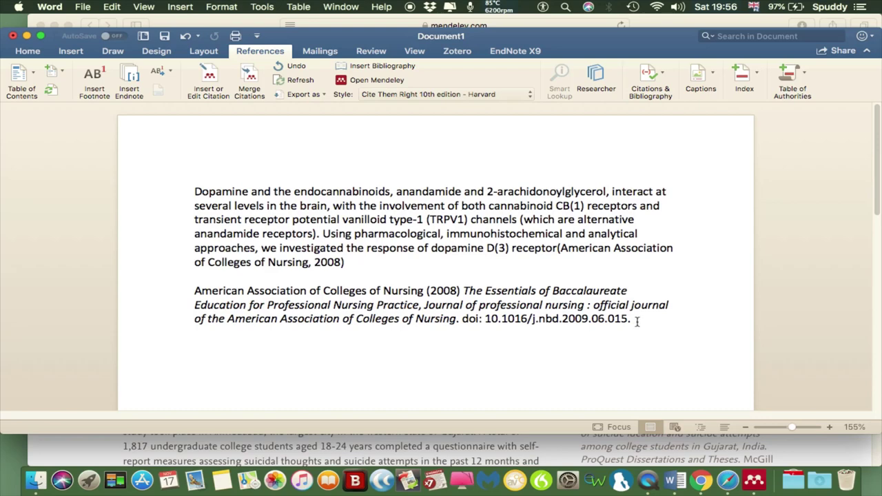
left_click(379, 324)
triple_click(380, 325)
key("BackSpace")
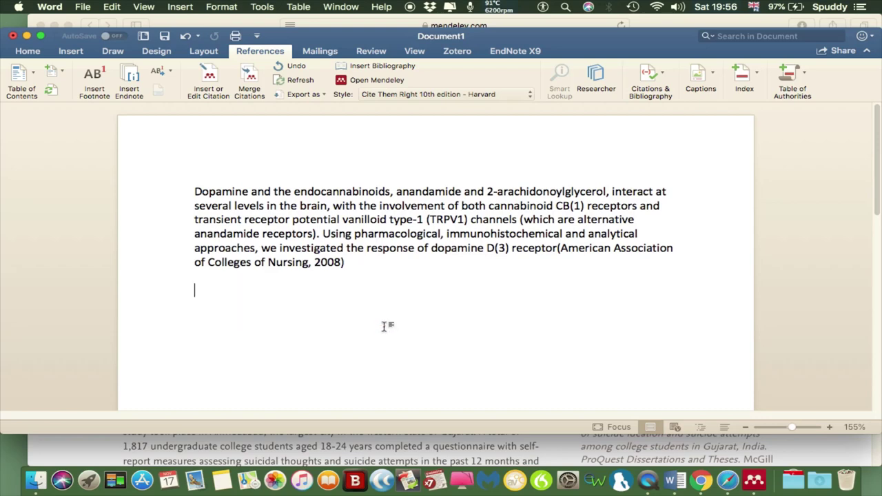
Step: Change the citation style to American Psychological Association 6th edition, refresh the citations, and insert the bibliography below the paragraph
left_click(418, 97)
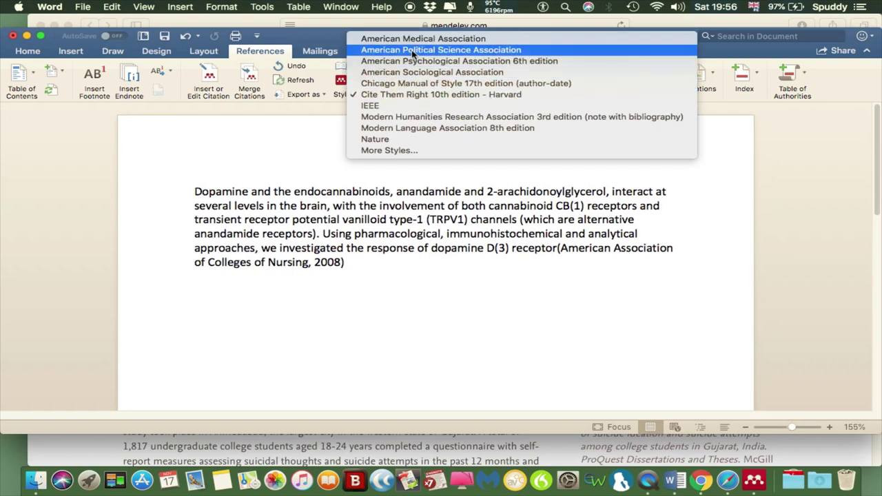
left_click(412, 61)
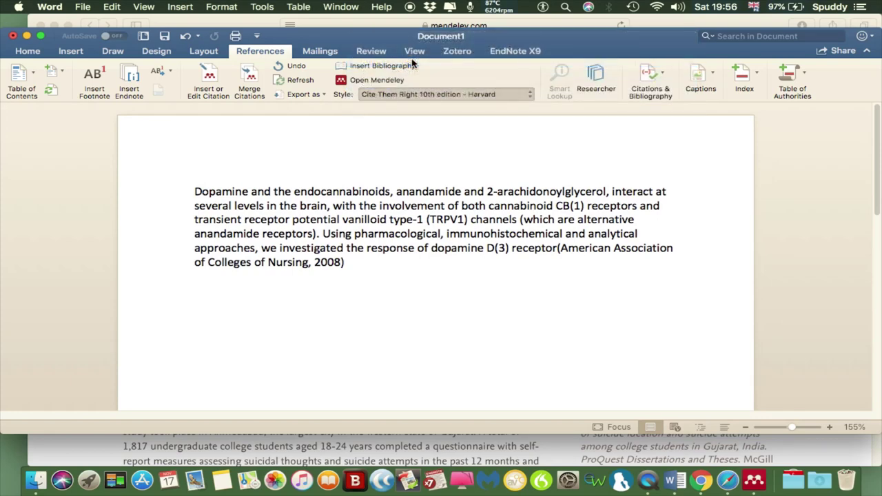
left_click(302, 81)
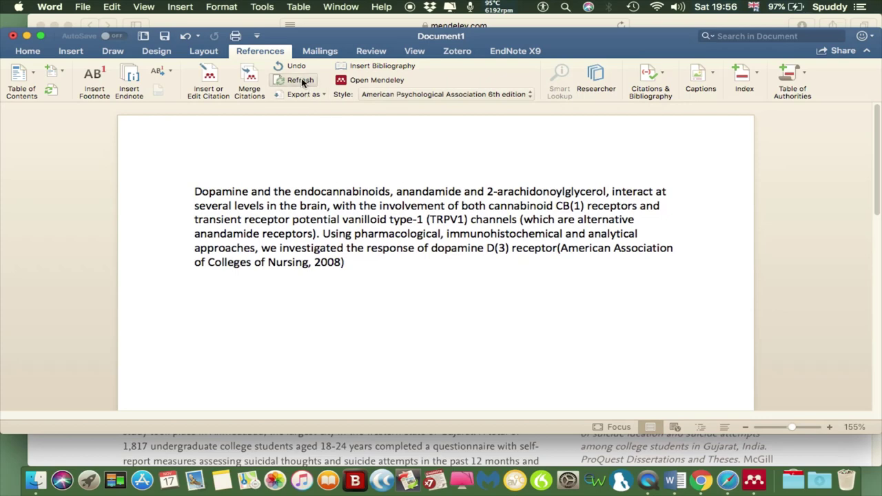
left_click(370, 70)
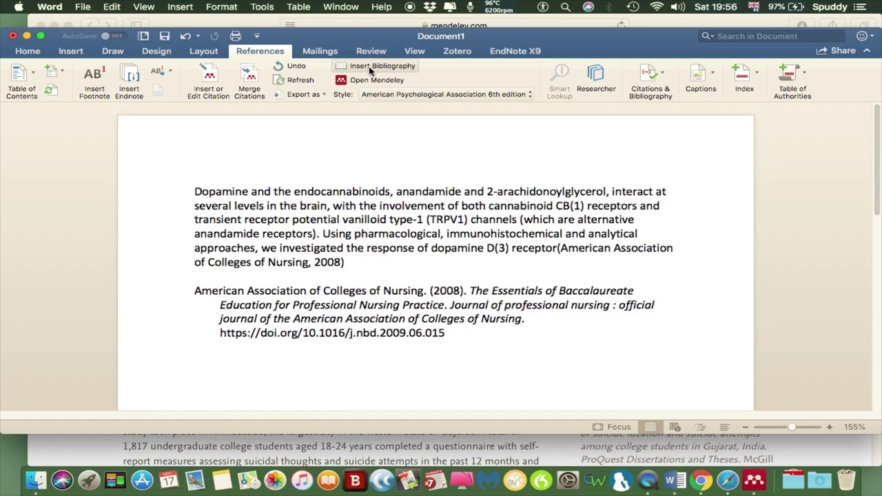
Step: Try to apply the installed OSCOLA (Oxford University Standard for Citation of Legal Authorities) style and check Word's style list for it
left_click(423, 96)
left_click(413, 184)
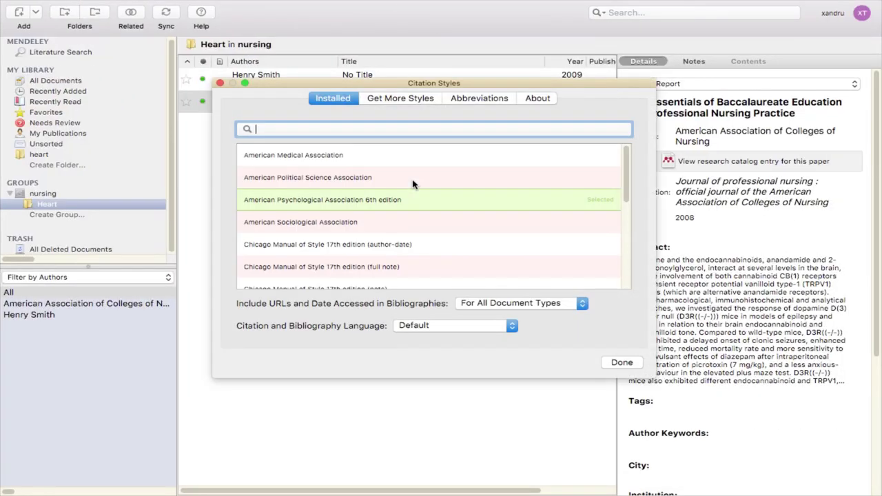
left_click(406, 102)
left_click(419, 160)
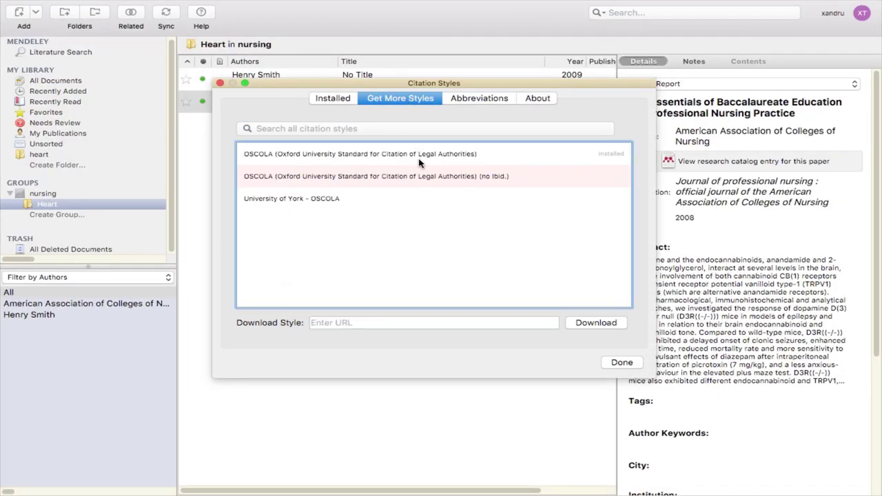
left_click(556, 164)
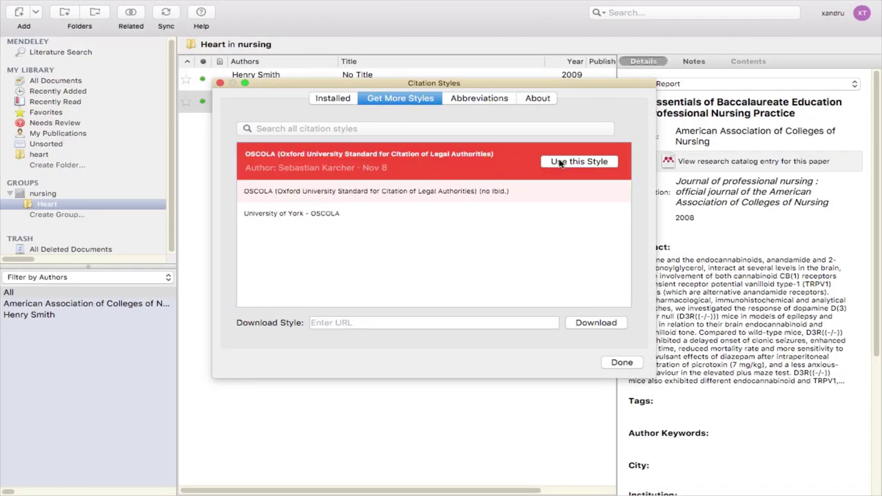
left_click(620, 362)
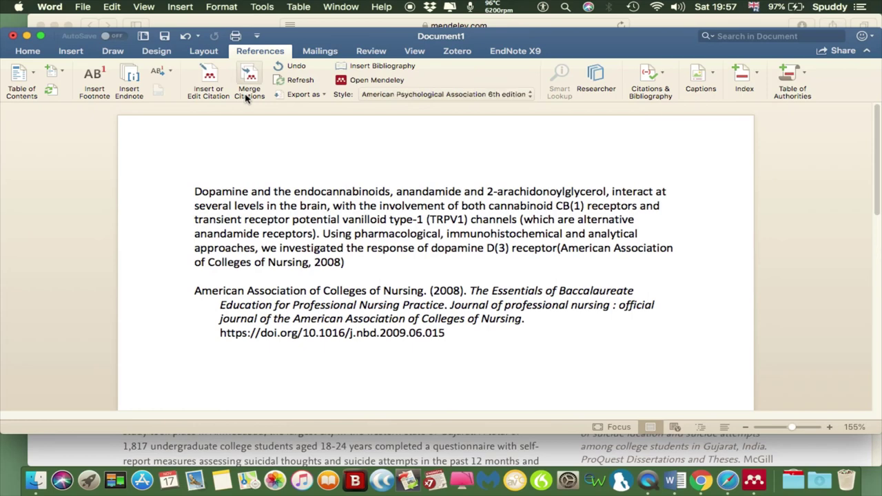
left_click(413, 98)
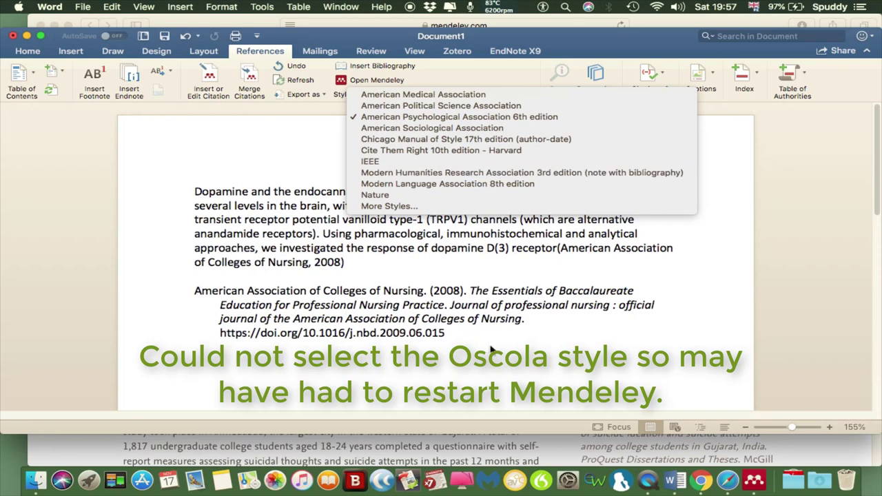
left_click(492, 350)
Step: Delete the bibliography, the in-text citation and the word "receptor" so the paragraph ends at "dopamine D(3)"
left_click_drag(456, 336, 197, 290)
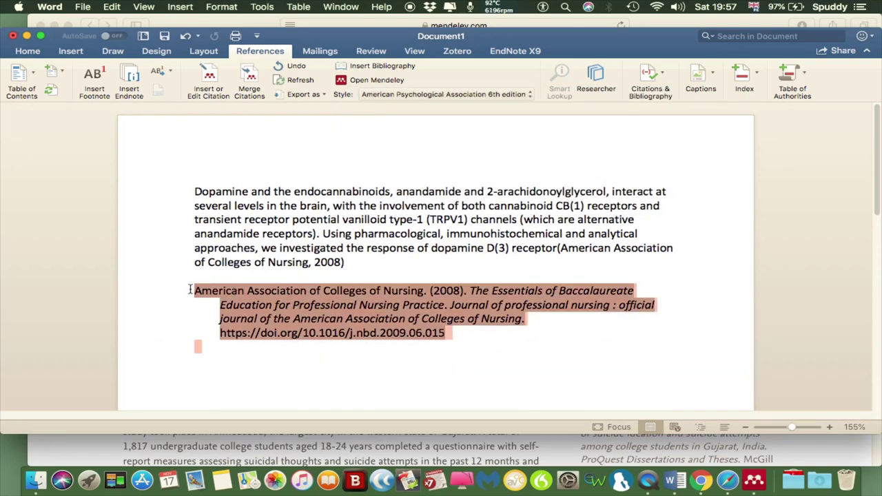
key("BackSpace")
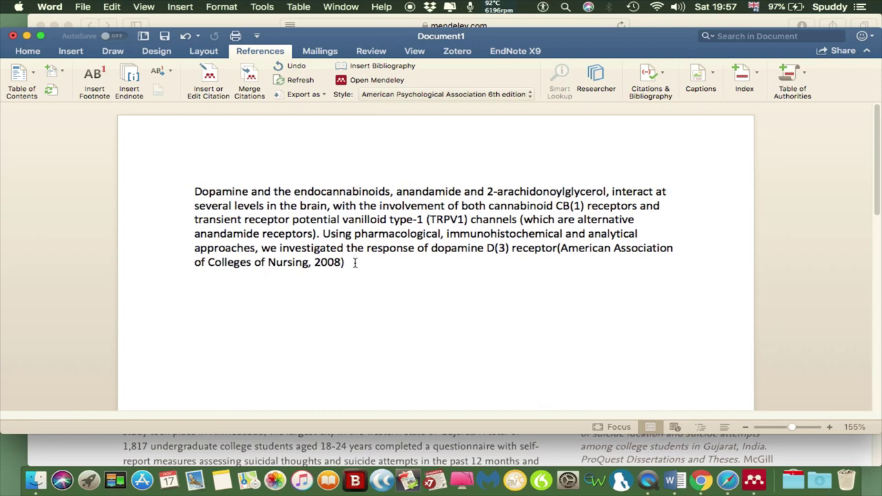
key("BackSpace")
key("BackSpace")
key("BackSpace")
key("BackSpace")
key("BackSpace")
key("BackSpace")
key("BackSpace")
key("BackSpace")
key("BackSpace")
key("BackSpace")
key("BackSpace")
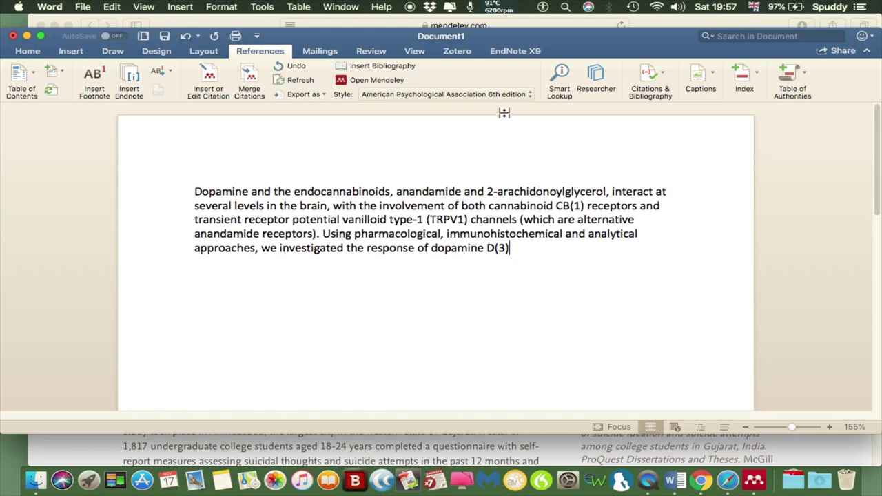
Step: Set the style to Modern Humanities Research Association 3rd edition (note with bibliography) and cite the nursing group's American Association of Colleges of Nursing 2008 reference
left_click(490, 94)
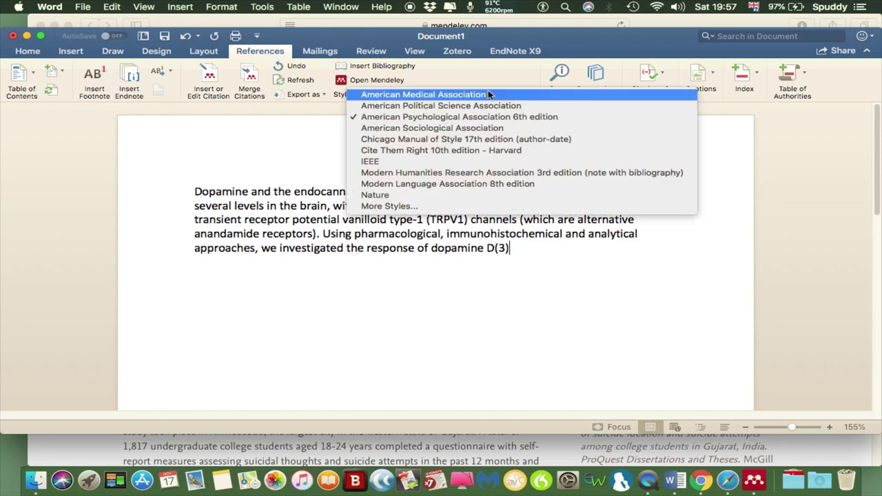
left_click(446, 172)
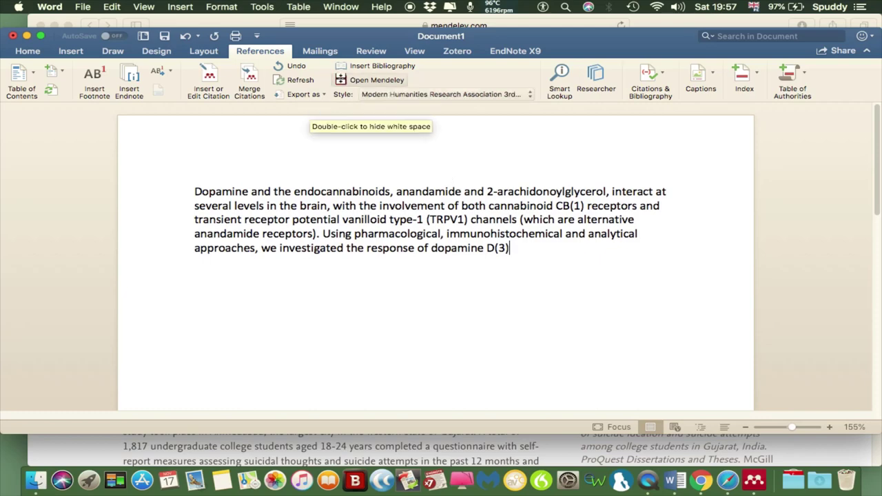
left_click(214, 77)
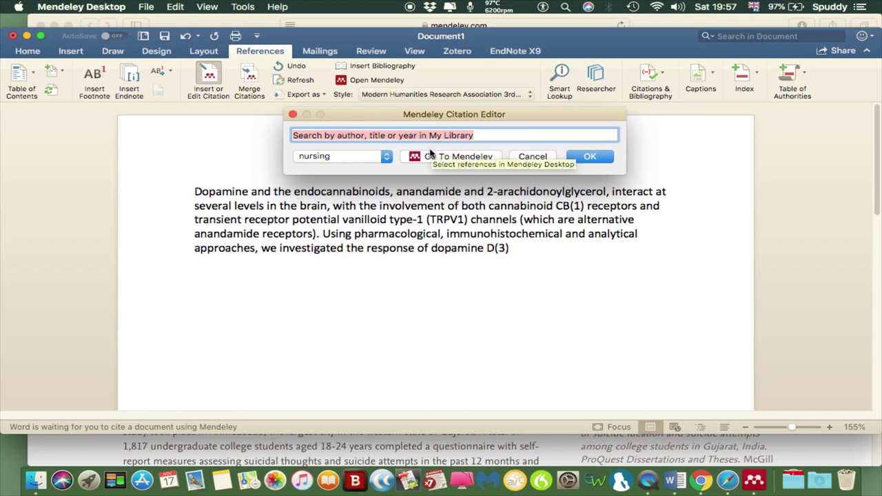
type("nu")
left_click(389, 161)
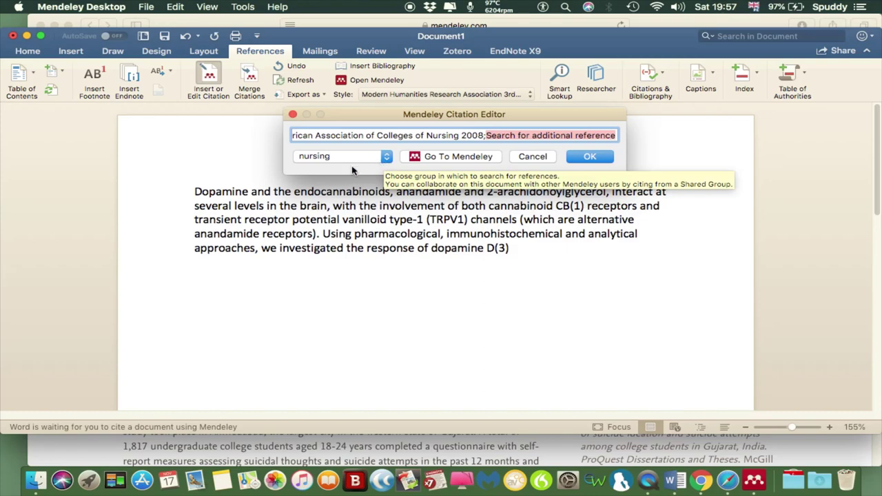
left_click(587, 159)
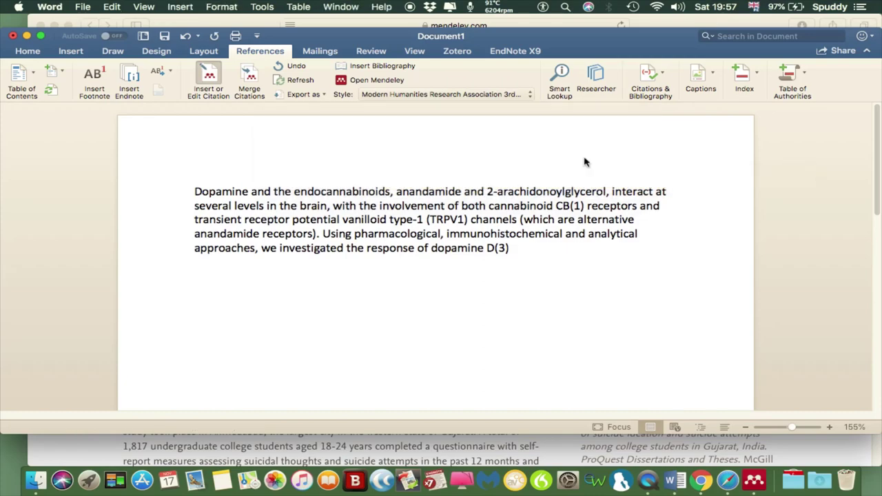